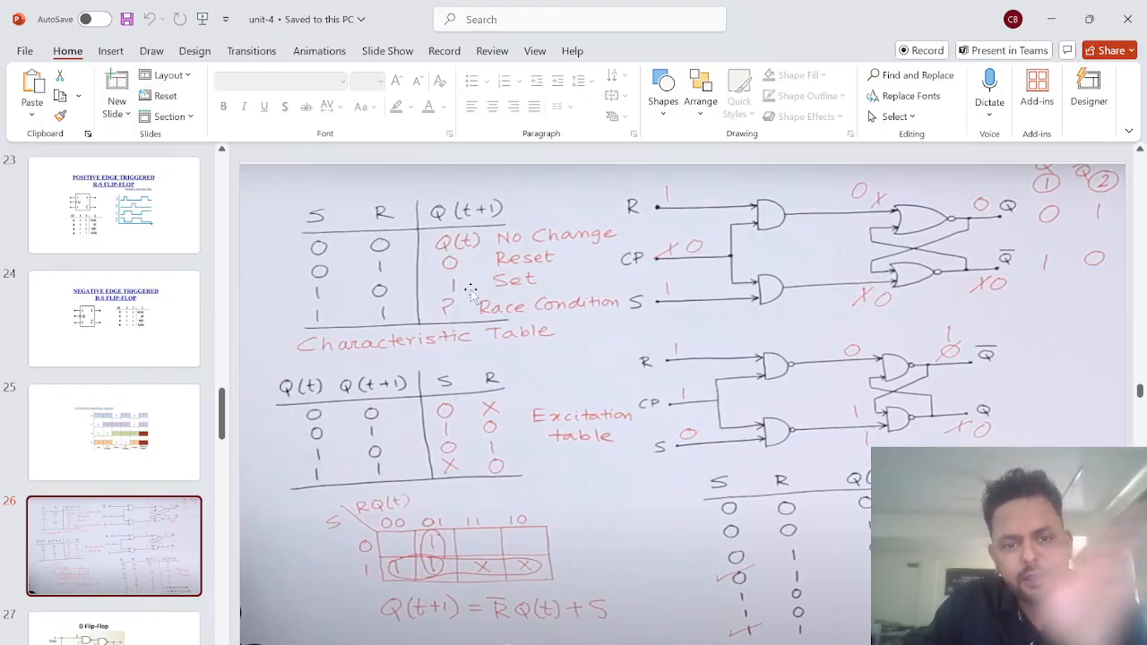
Step: Display slide 22 with the Clocked R-S Flip-Flop symbols and truth table
left_click(92, 230)
scroll(103, 314, "up", 3)
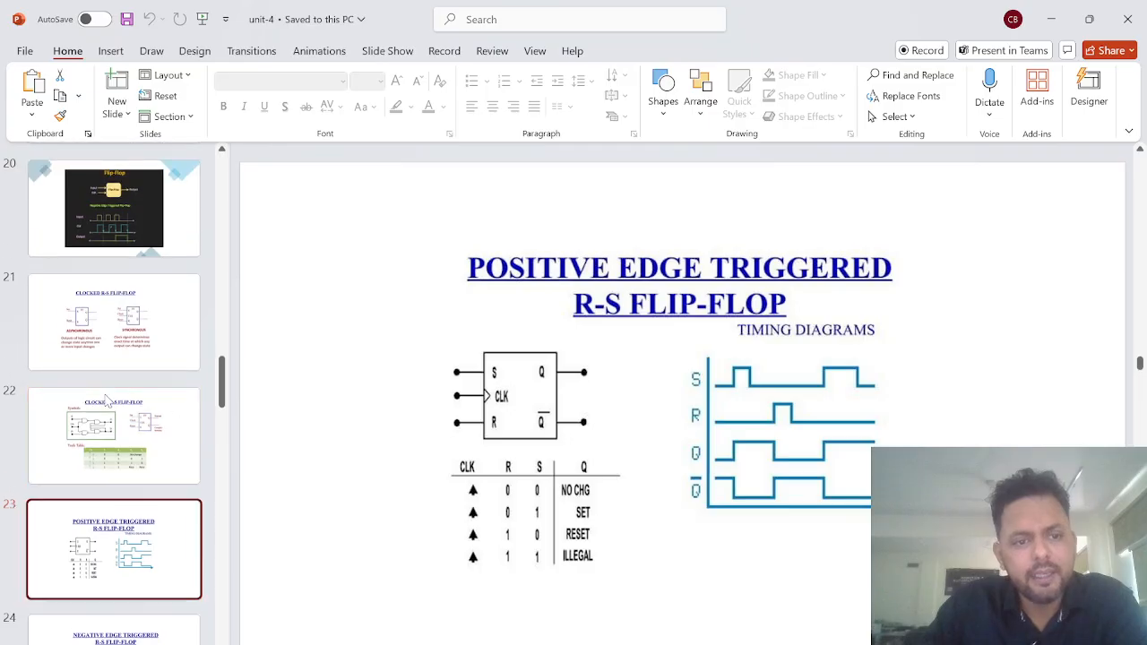
left_click(166, 402)
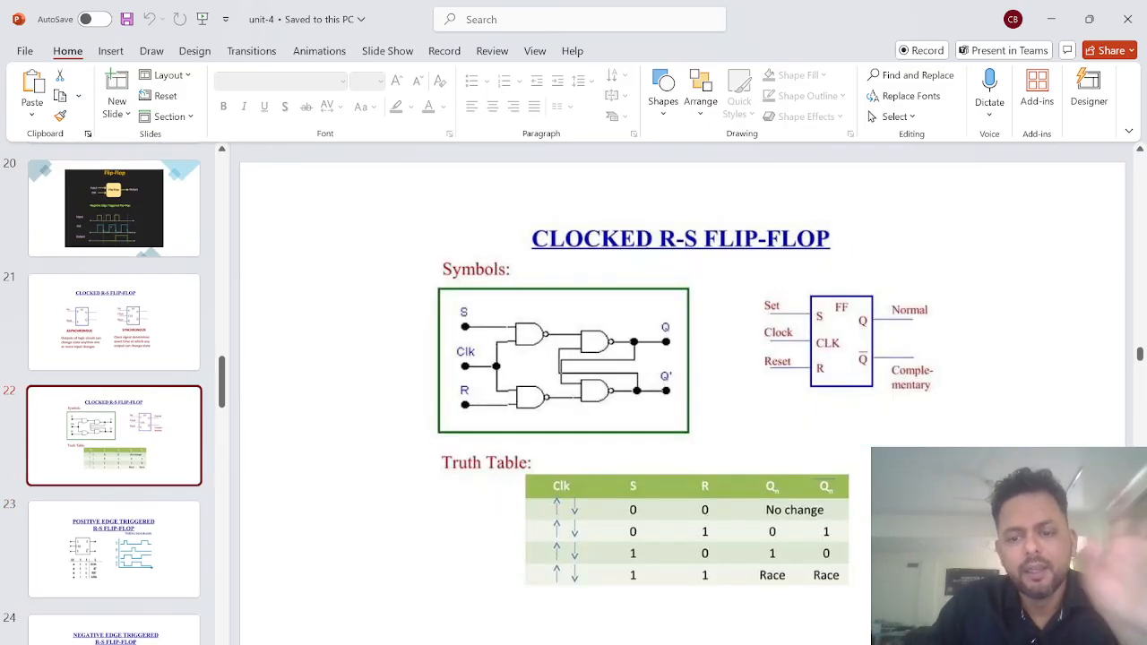
Step: Switch to Multisim, set clock input U1 to 0, and toggle inputs U6 and U7 to test them with the clock off
key("alt+Tab")
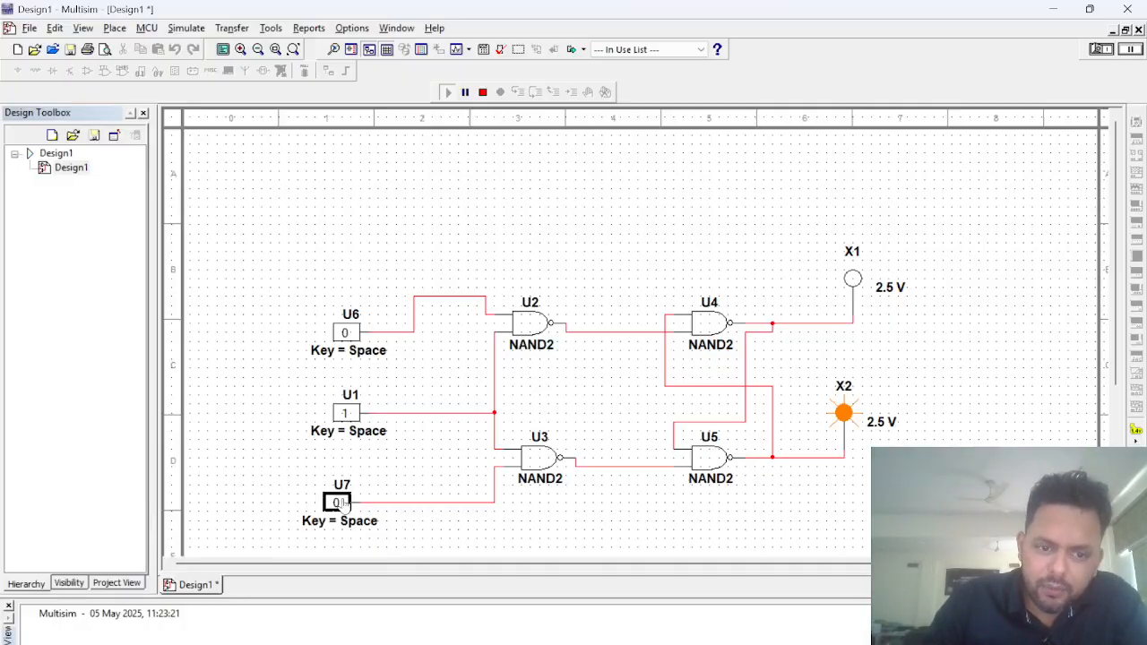
left_click(348, 414)
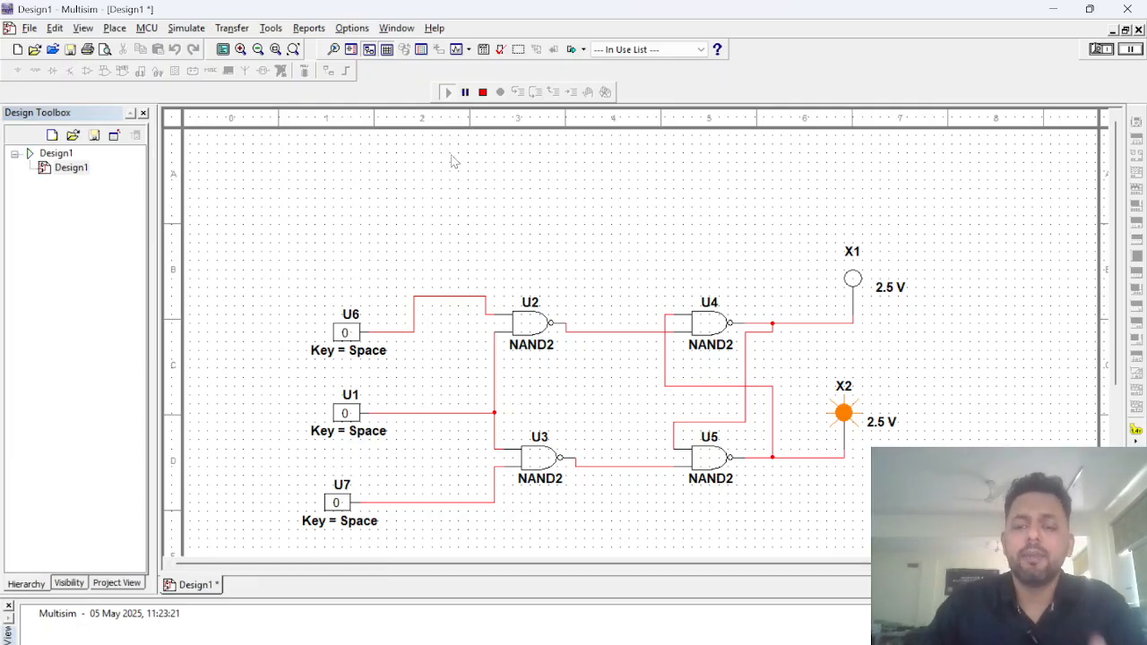
left_click(449, 92)
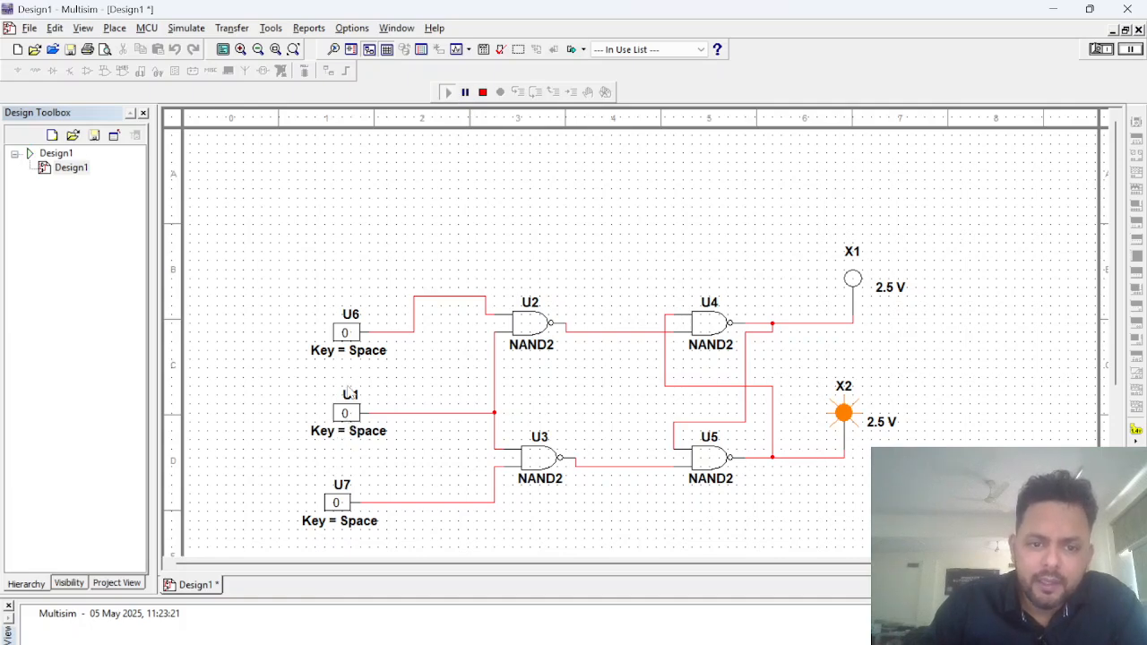
left_click(345, 333)
left_click(338, 502)
left_click(340, 350)
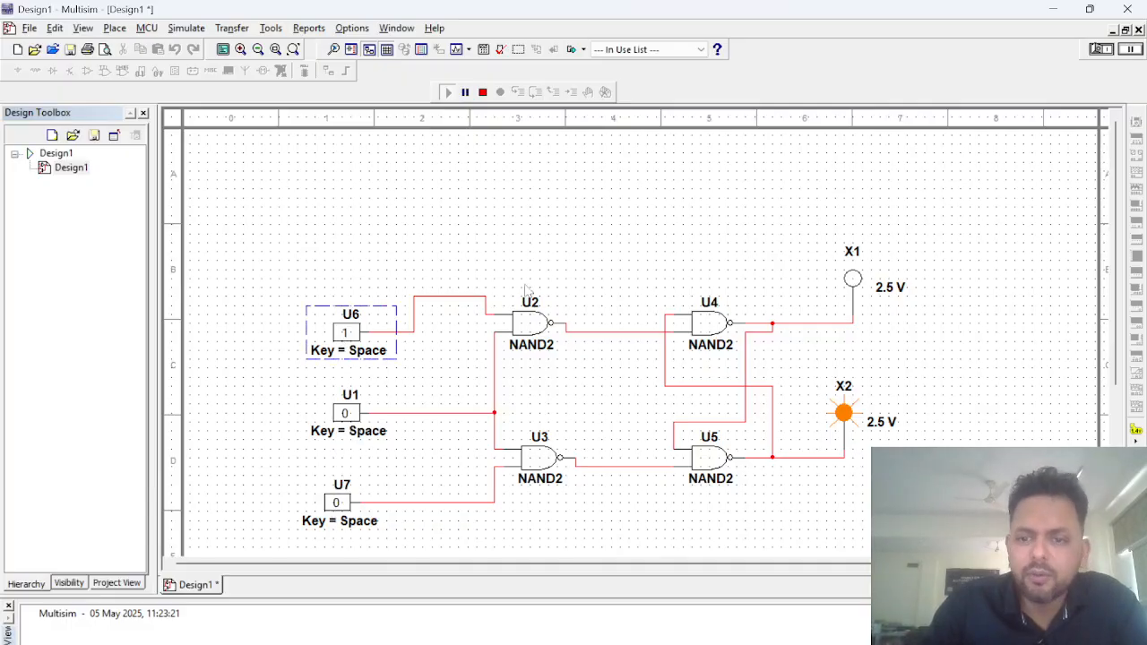
left_click(345, 333)
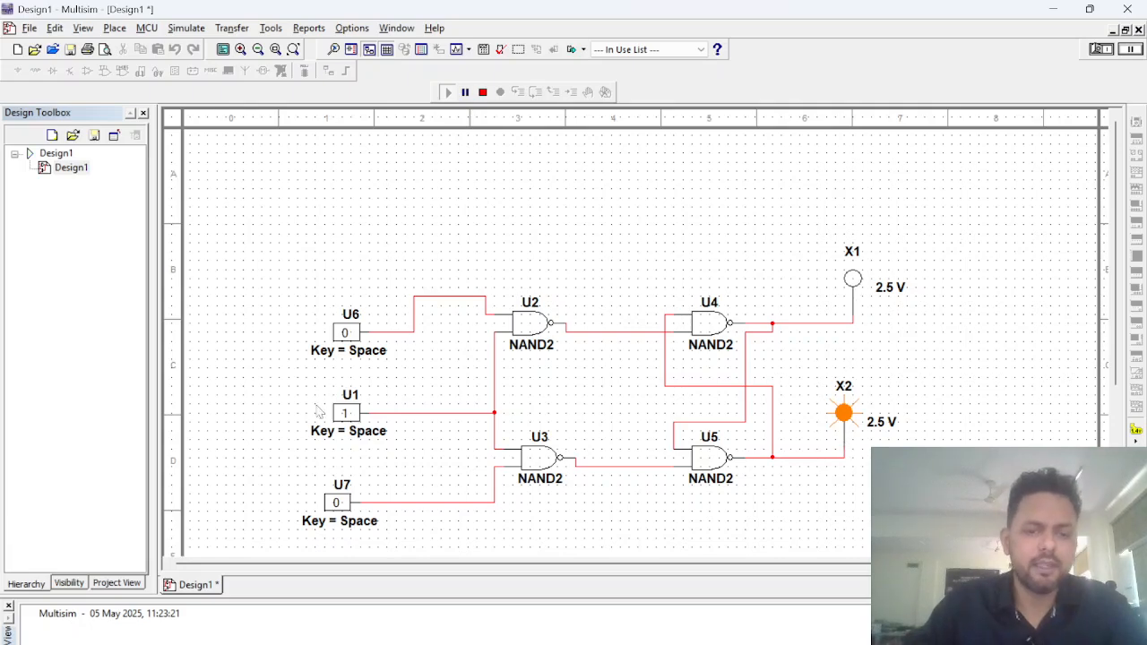
Step: With clock U1 at 1, apply the U6/U7 input combinations 1/0, 0/1 and 1/1 to the flip-flop
left_click(345, 334)
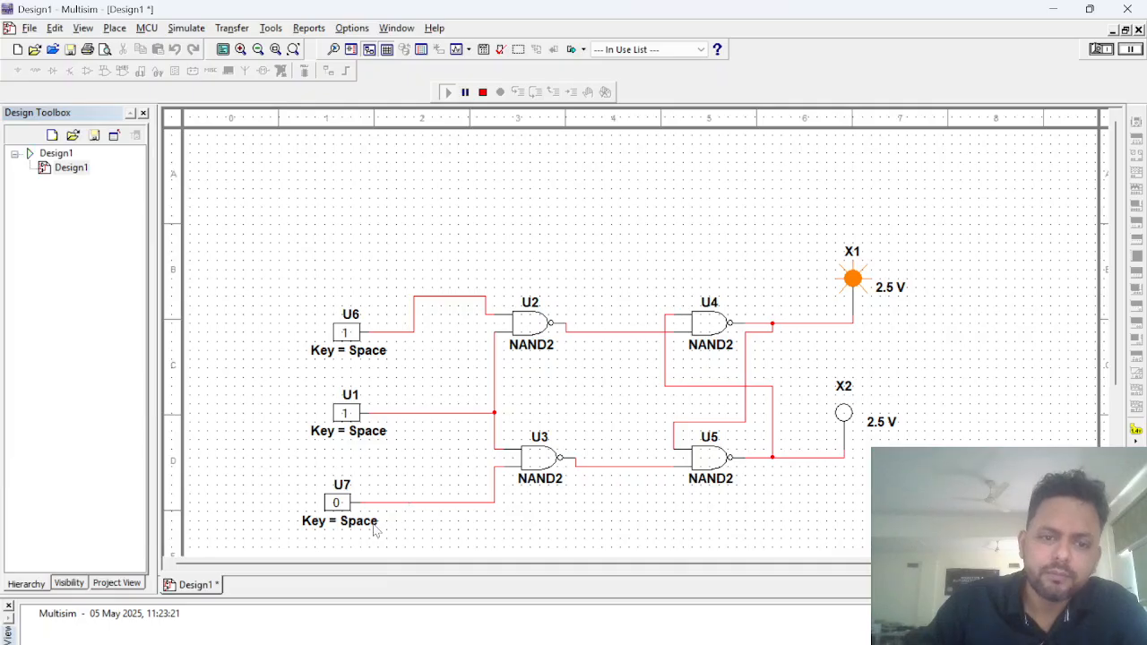
left_click(345, 334)
left_click(337, 503)
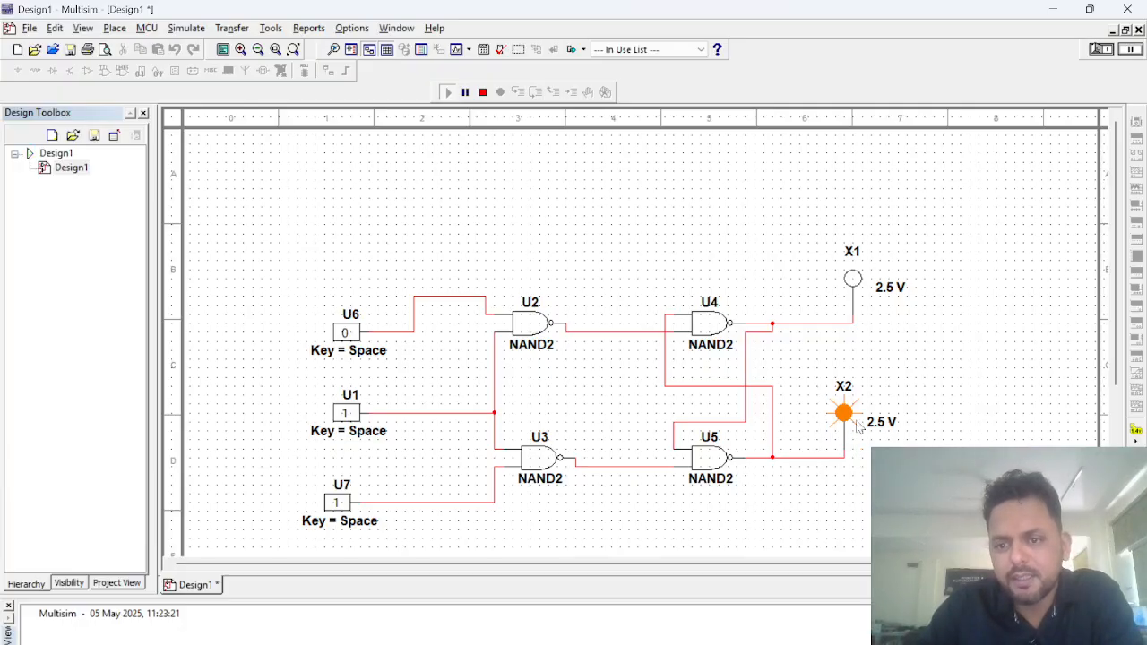
left_click(344, 333)
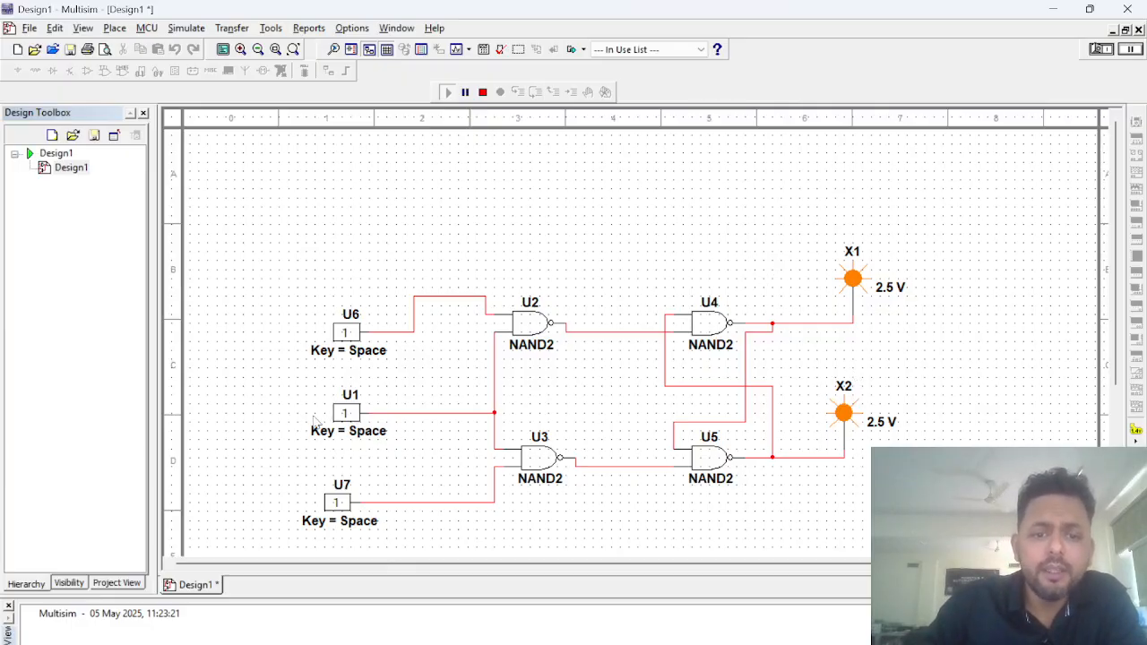
Step: Set clock U1 to 0, and return inputs U6 and U7 to 0
left_click(346, 417)
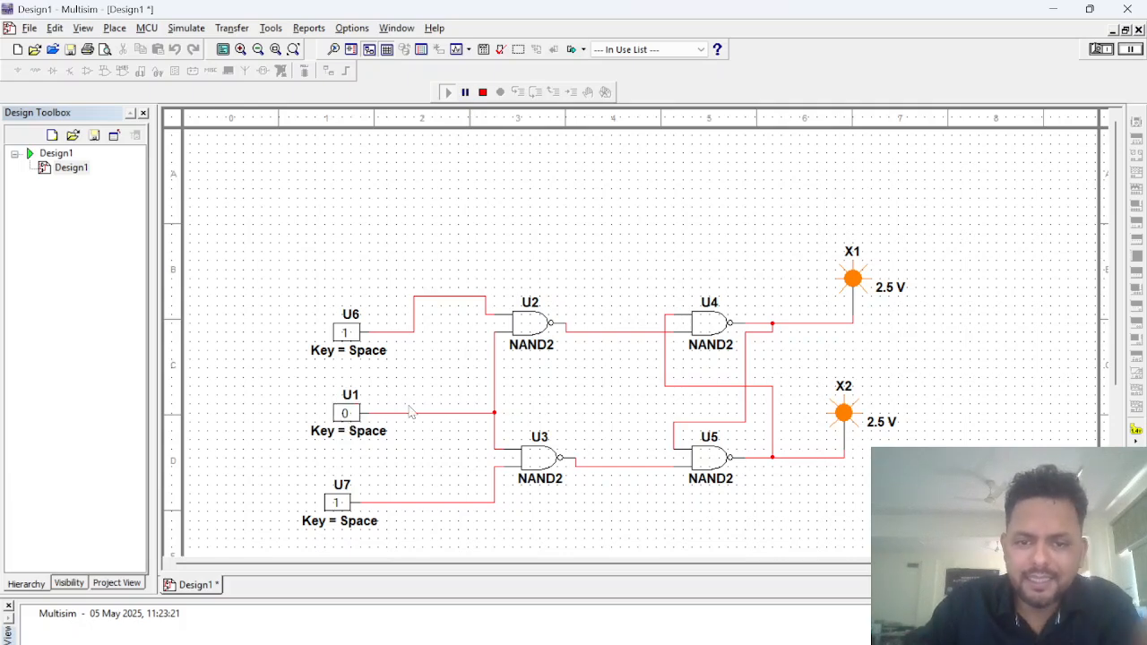
left_click(346, 331)
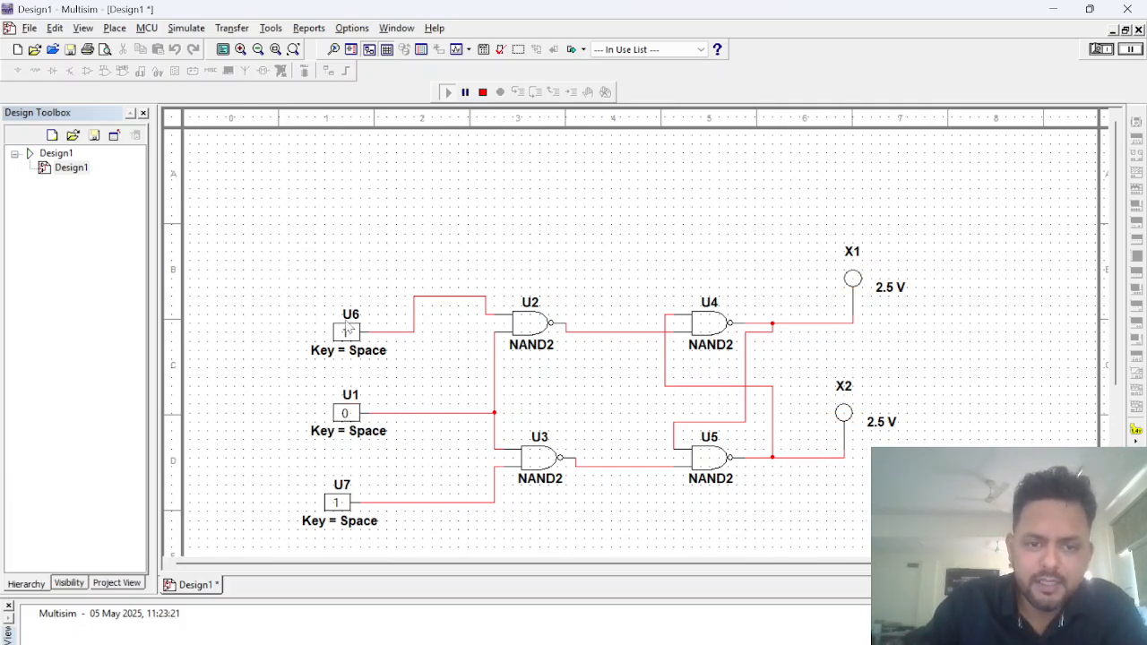
left_click(338, 503)
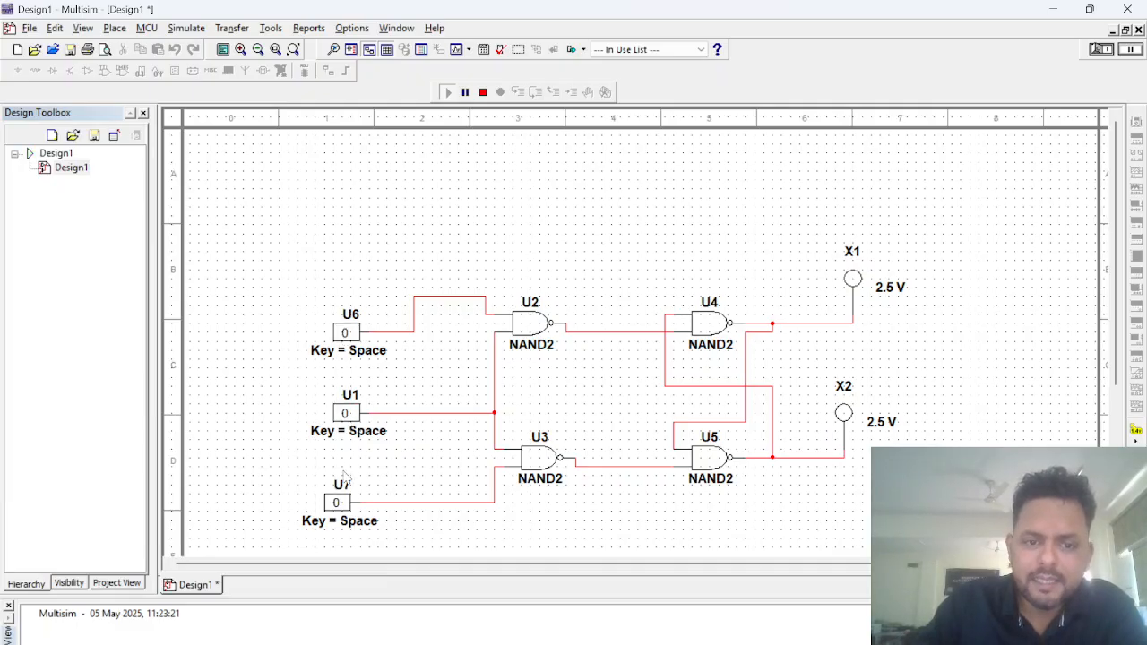
Step: Set the flip-flop with U1 and U6 at 1 and U7 at 0, and return clock U1 to 0
left_click(345, 415)
double_click(337, 503)
left_click(346, 332)
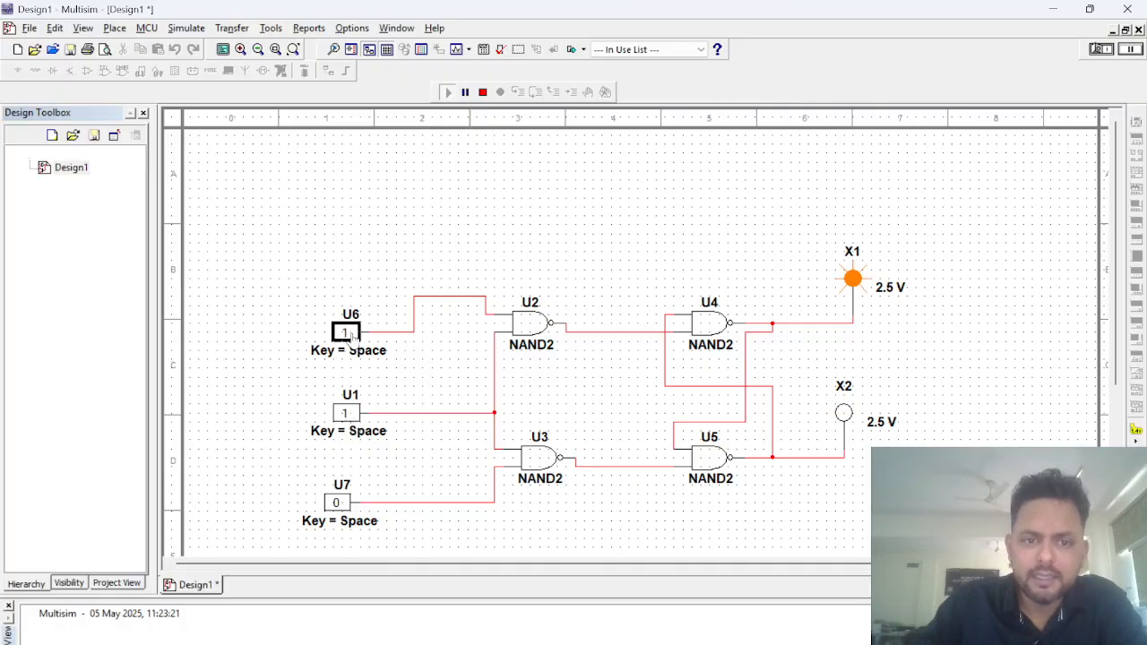
left_click(345, 414)
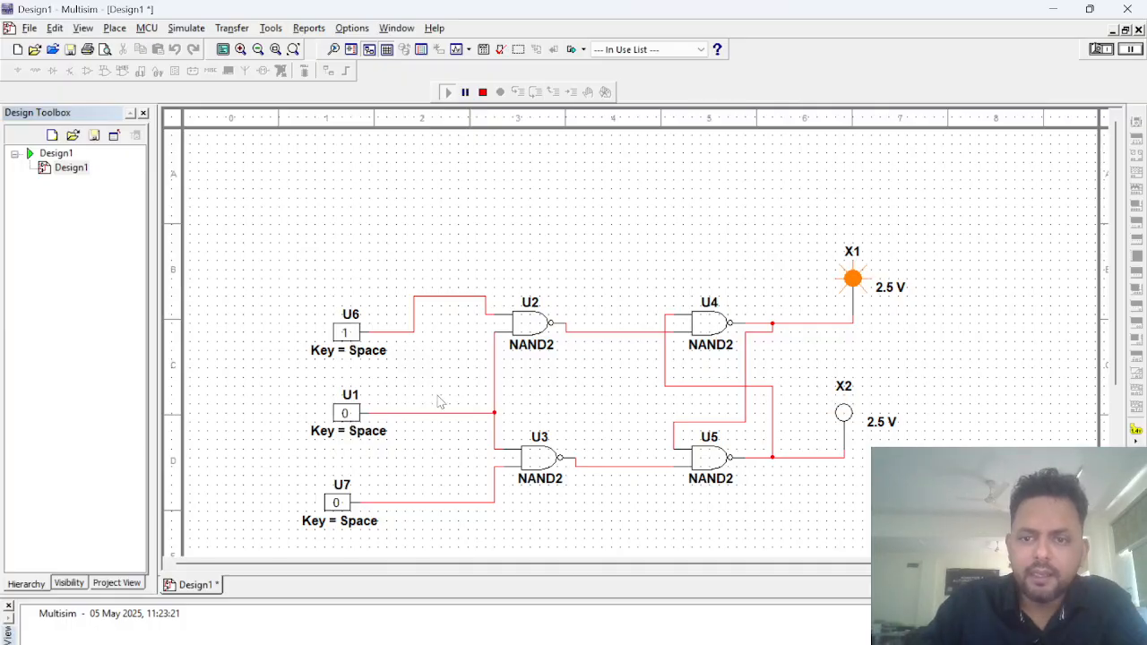
Step: With clock U1 held at 0, set input U7 to 1 and input U6 to 0
left_click(337, 503)
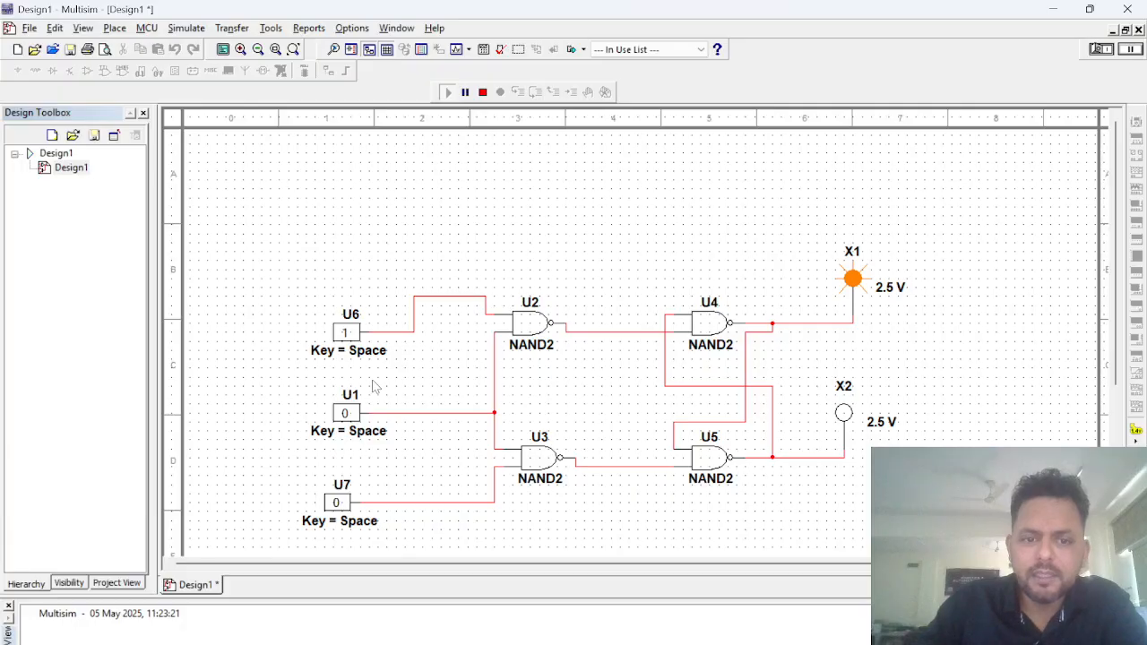
left_click(337, 503)
left_click(345, 331)
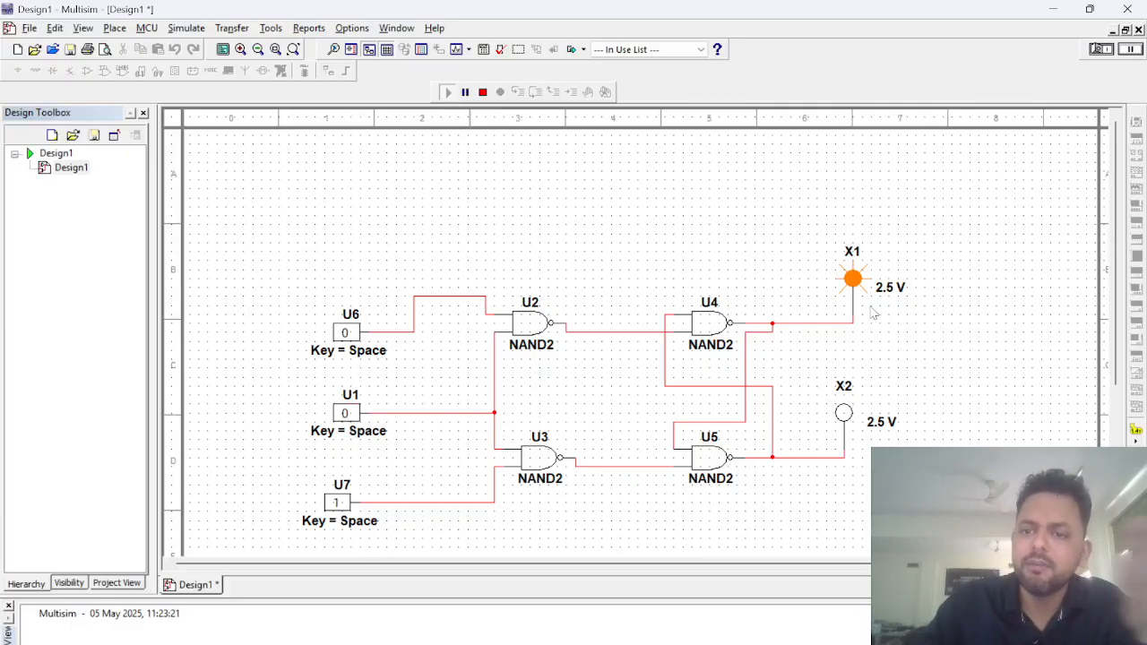
Step: Return input U7 to 0, set clock U1 to 1, and set input U6 to 1
left_click(338, 503)
left_click(345, 412)
left_click(345, 412)
left_click_drag(346, 427, 344, 423)
left_click(350, 411)
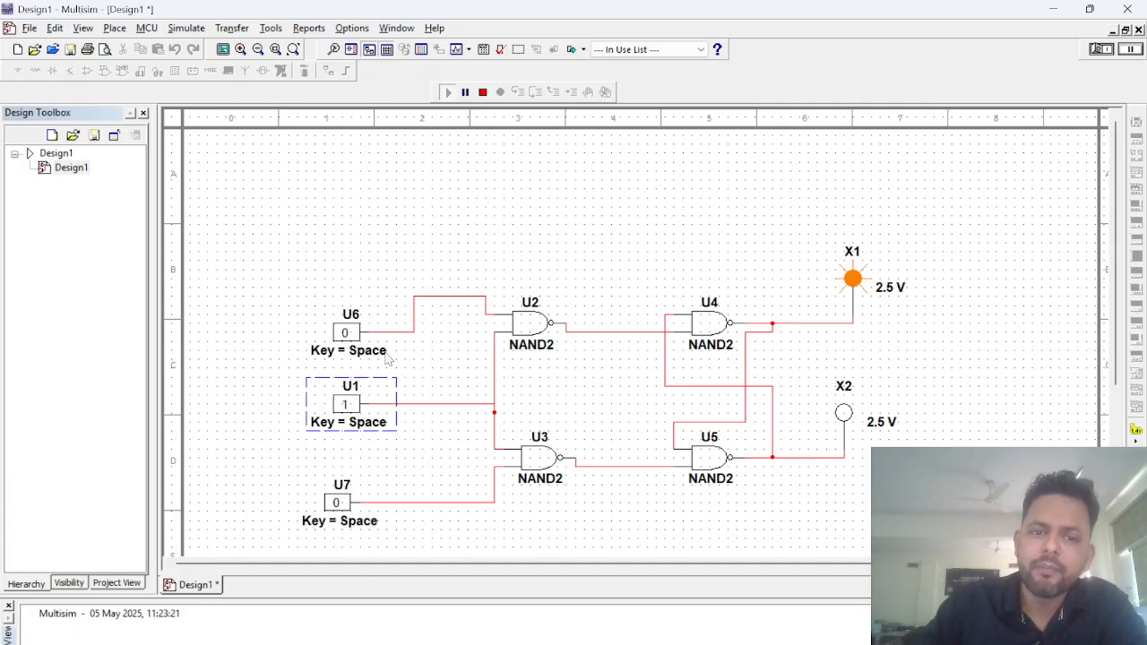
left_click(348, 335)
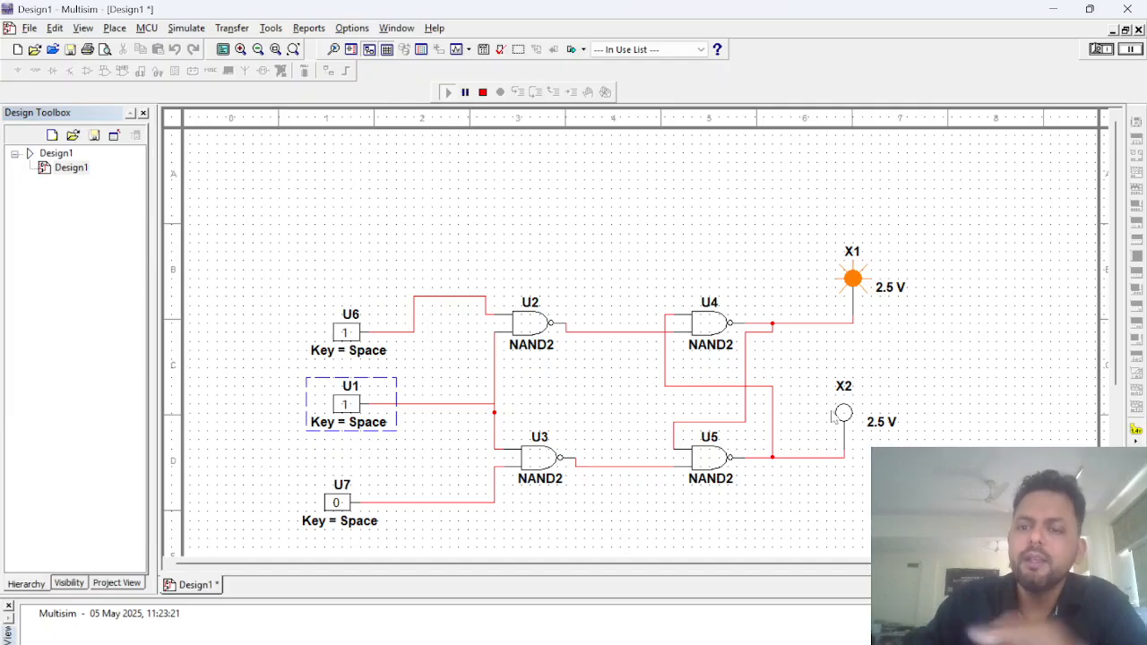
Step: With clock U1 at 1, apply U6 at 0 and U7 at 1, raise U6 to 1, and return U6 to 0
left_click(345, 334)
left_click(336, 503)
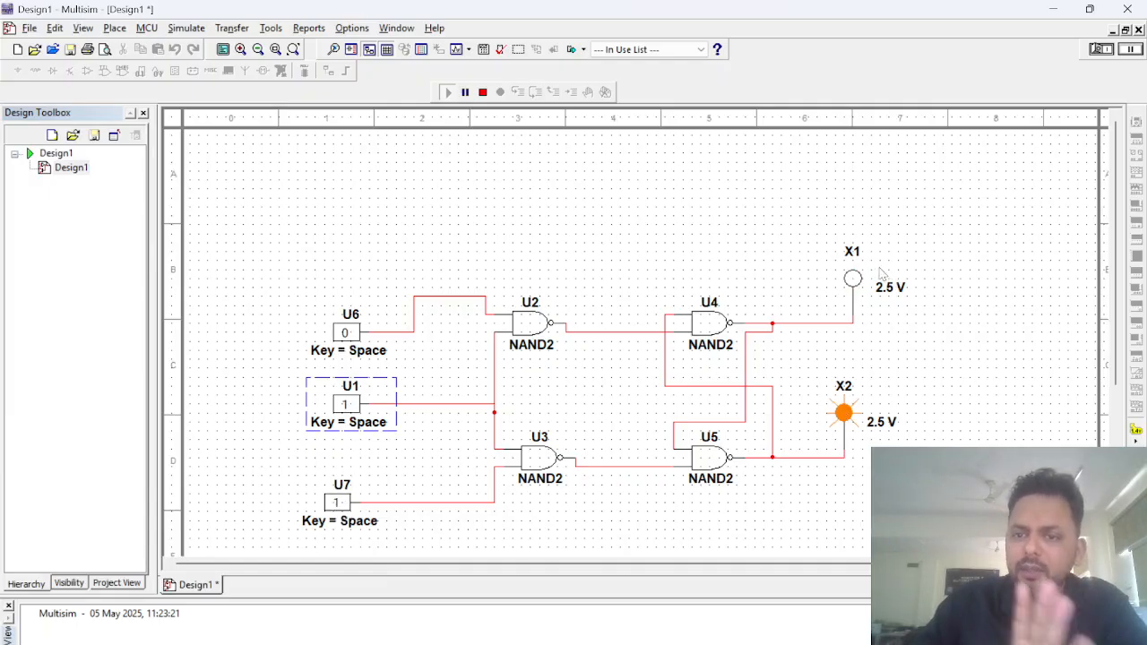
left_click(341, 337)
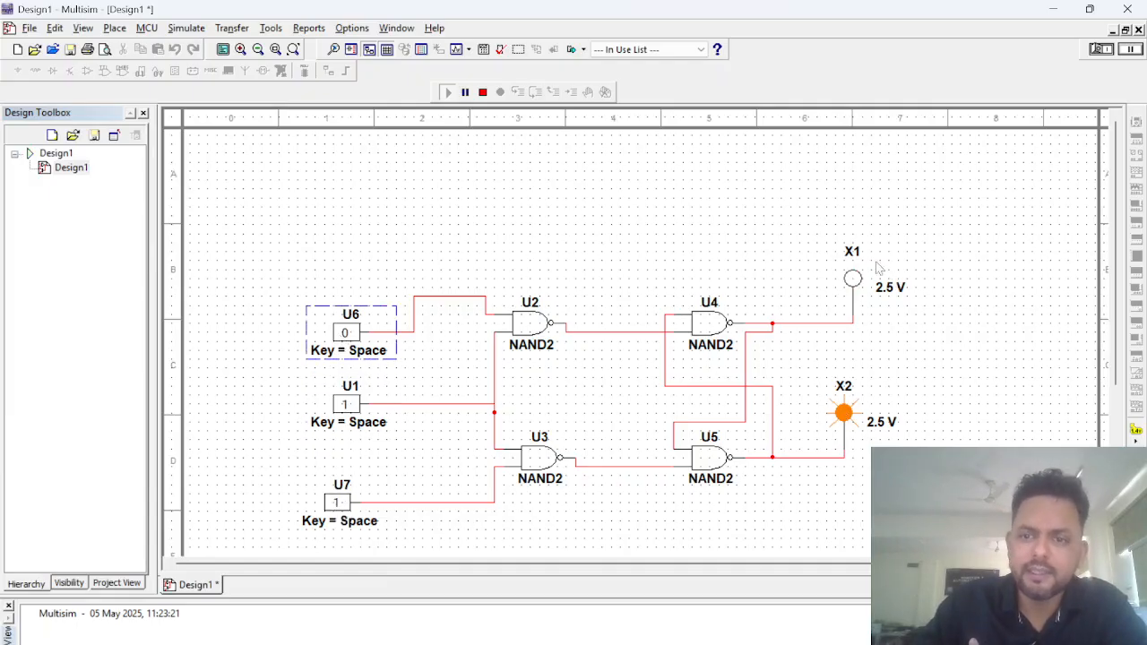
left_click(345, 334)
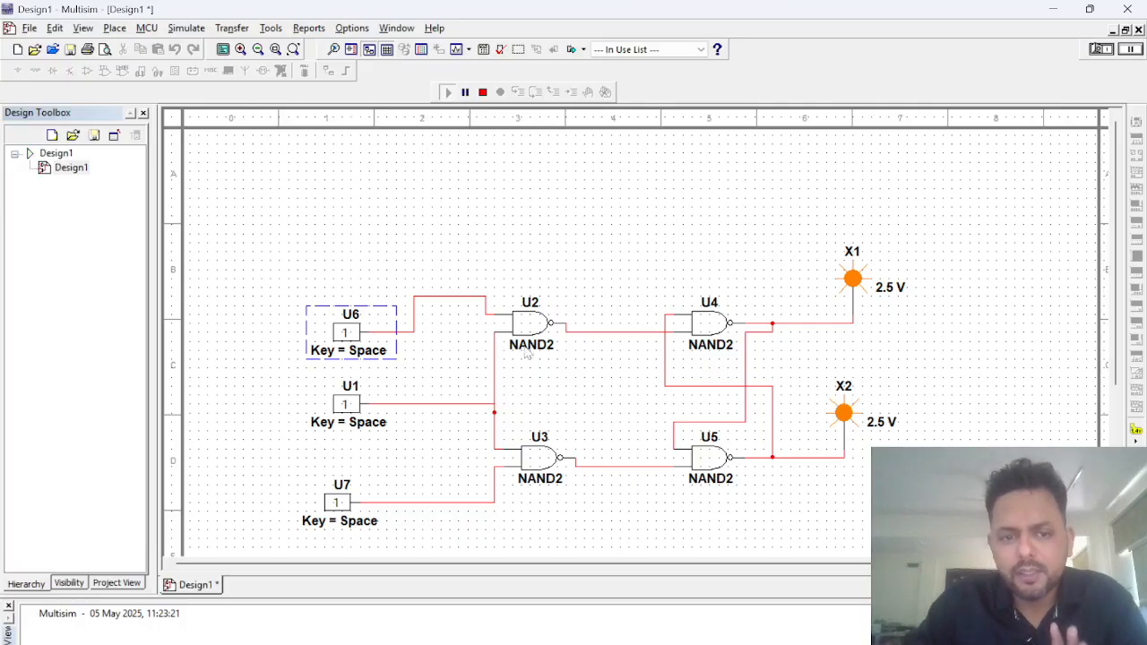
left_click(345, 333)
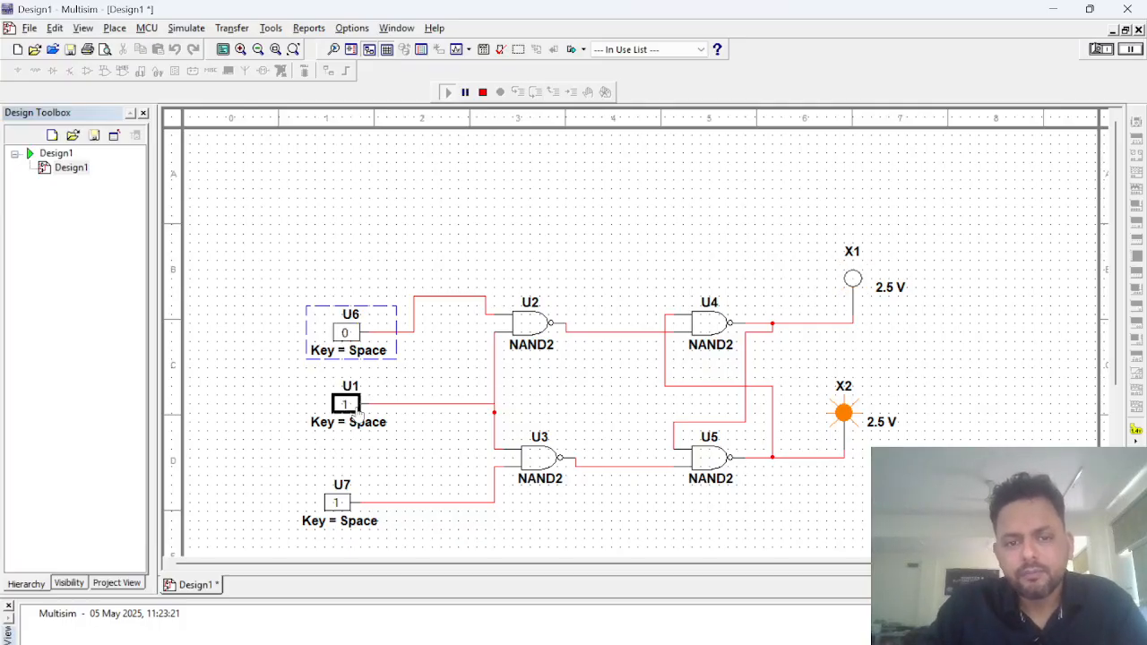
Step: Apply 1 to U6, U1 and U7 together, set U7 to 0, and leave clock U1 at 1
left_click(346, 405)
left_click(346, 333)
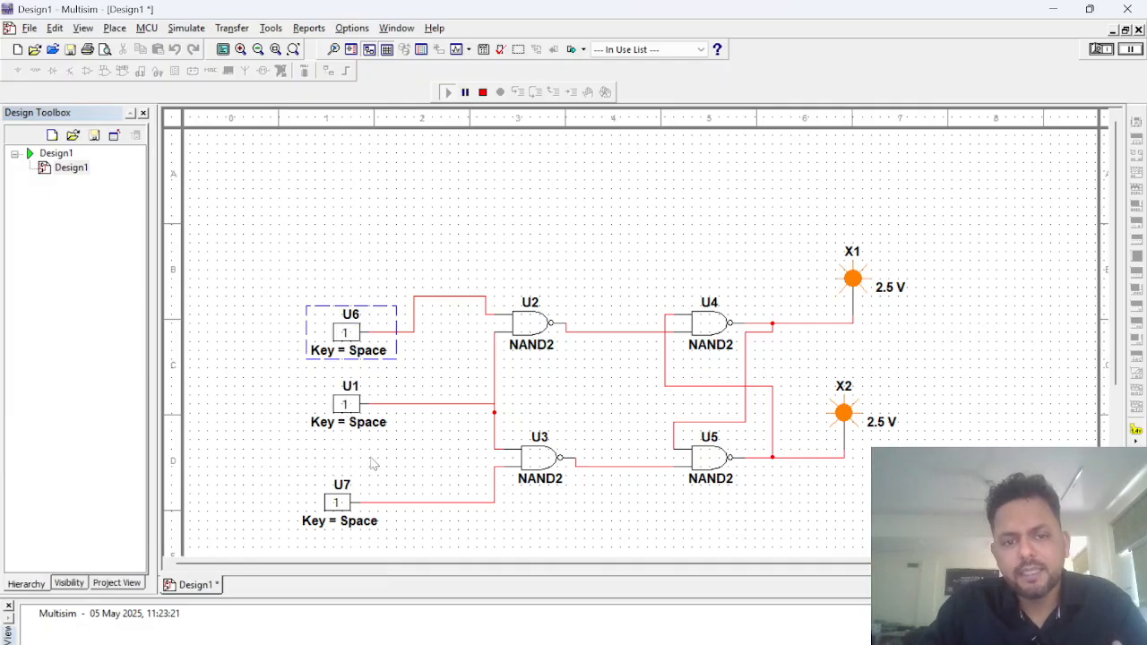
left_click(337, 502)
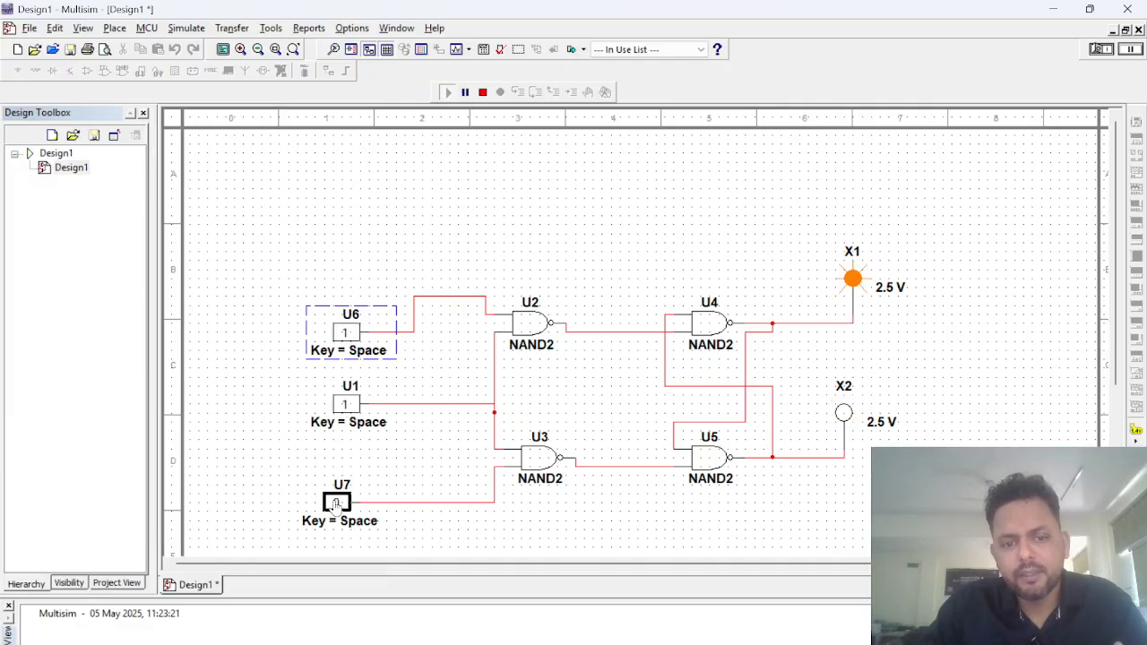
left_click(347, 405)
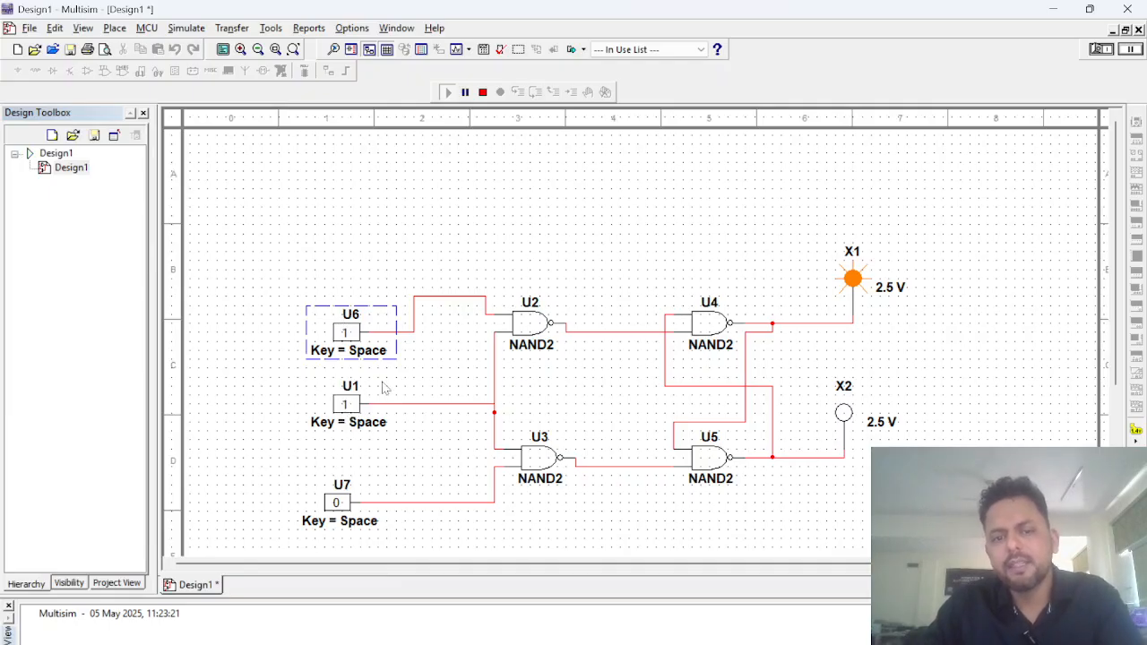
Step: Switch to PowerPoint and display slide 26 with the handwritten characteristic and excitation tables
key("alt+Tab")
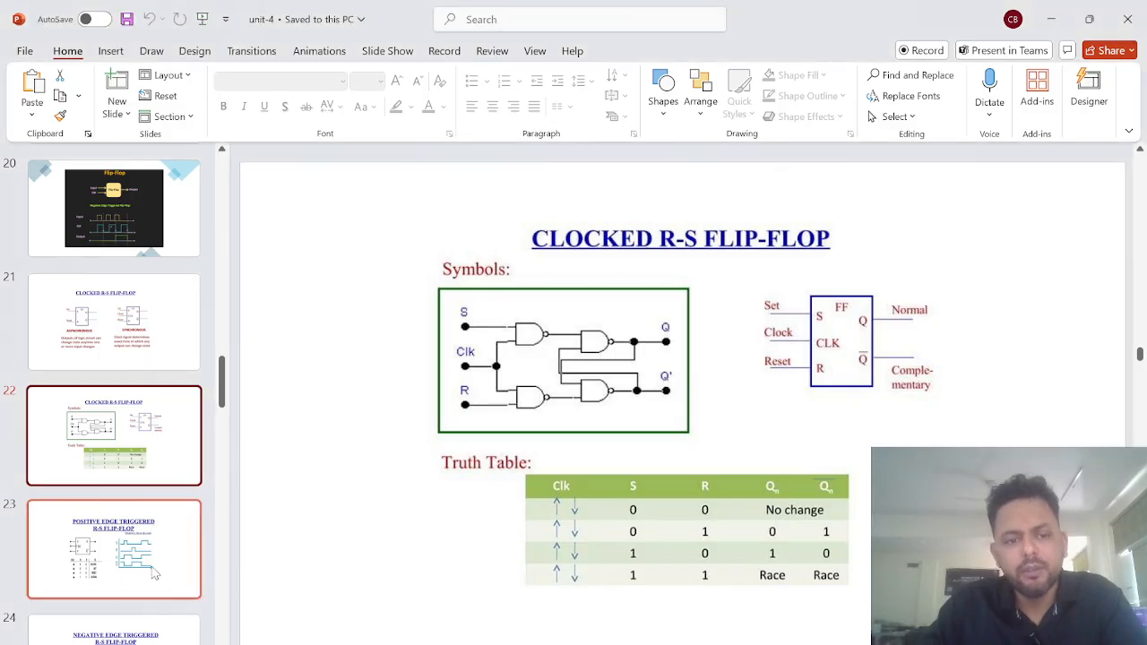
scroll(154, 574, "down", 3)
left_click(134, 556)
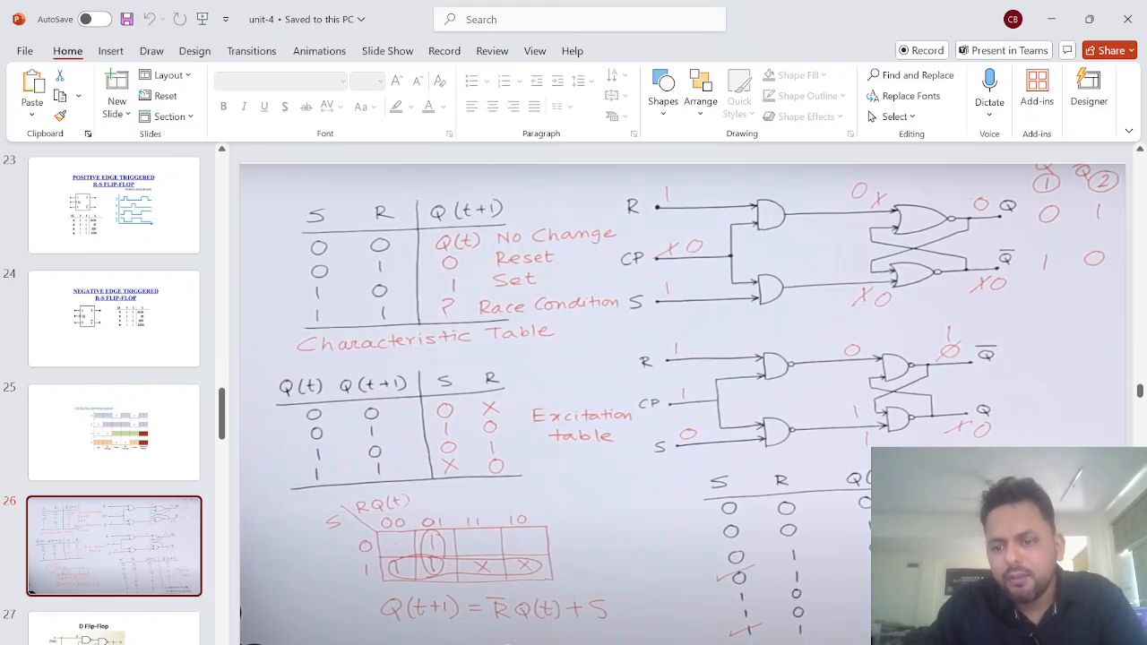
Step: Switch back to Multisim and apply the reset condition with U6 at 0, U7 at 1 and clock U1 at 1
mouse_move(751, 644)
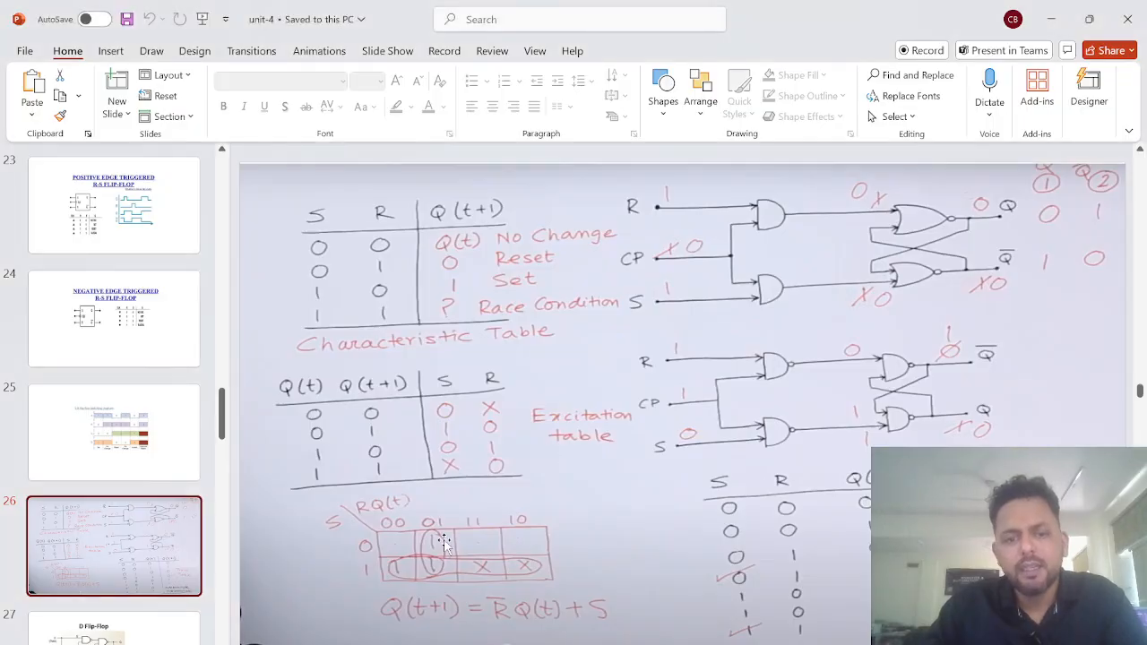
left_click(708, 644)
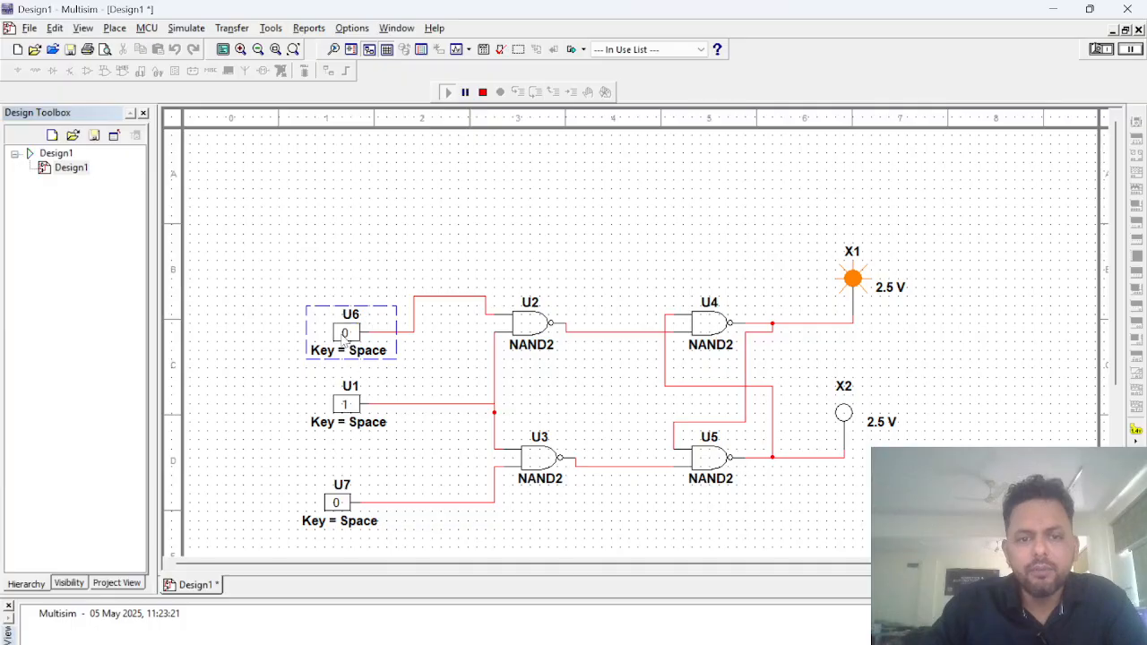
left_click(338, 505)
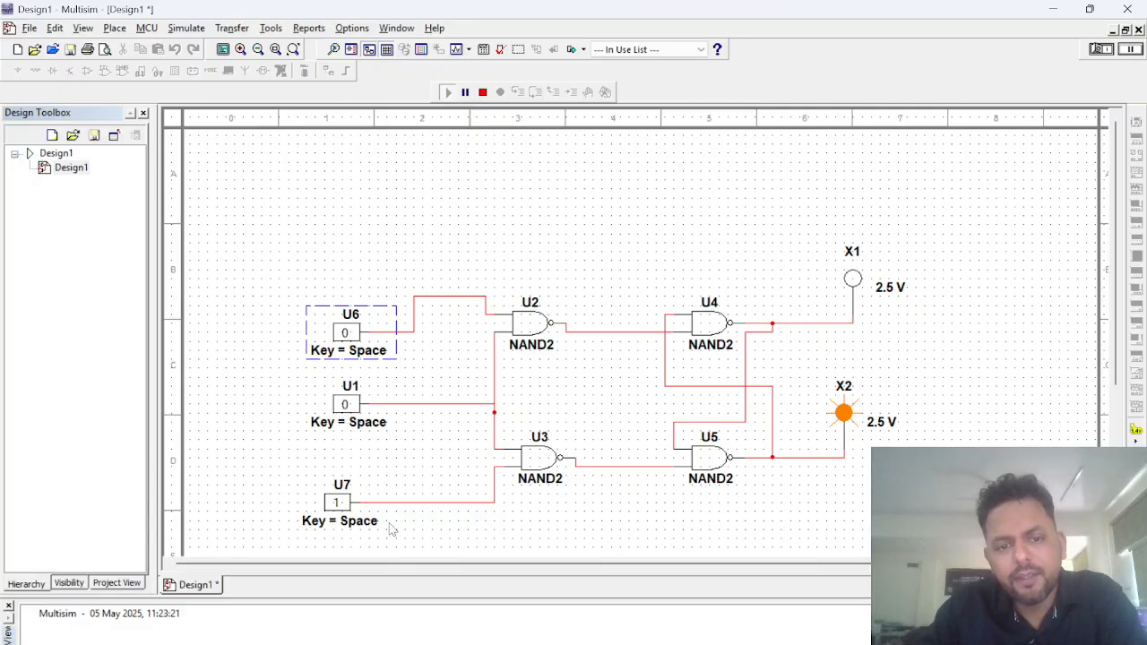
left_click(348, 418)
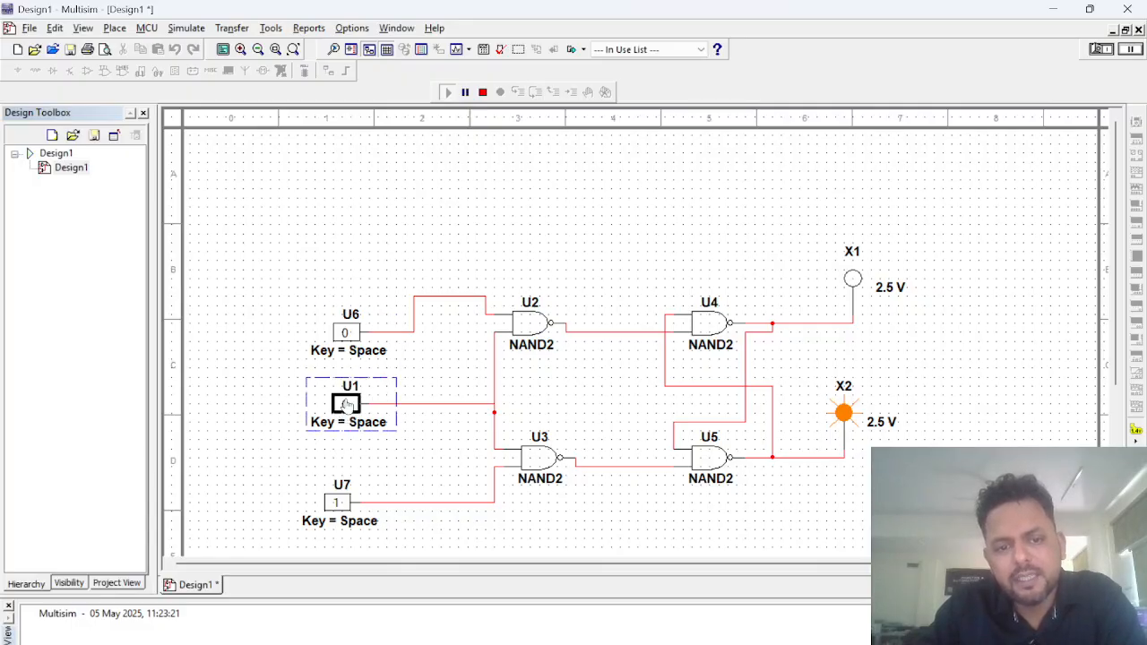
Step: Apply the set condition with U6 at 1 and U7 at 0, and turn clock U1 to 0
left_click(346, 334)
left_click(337, 503)
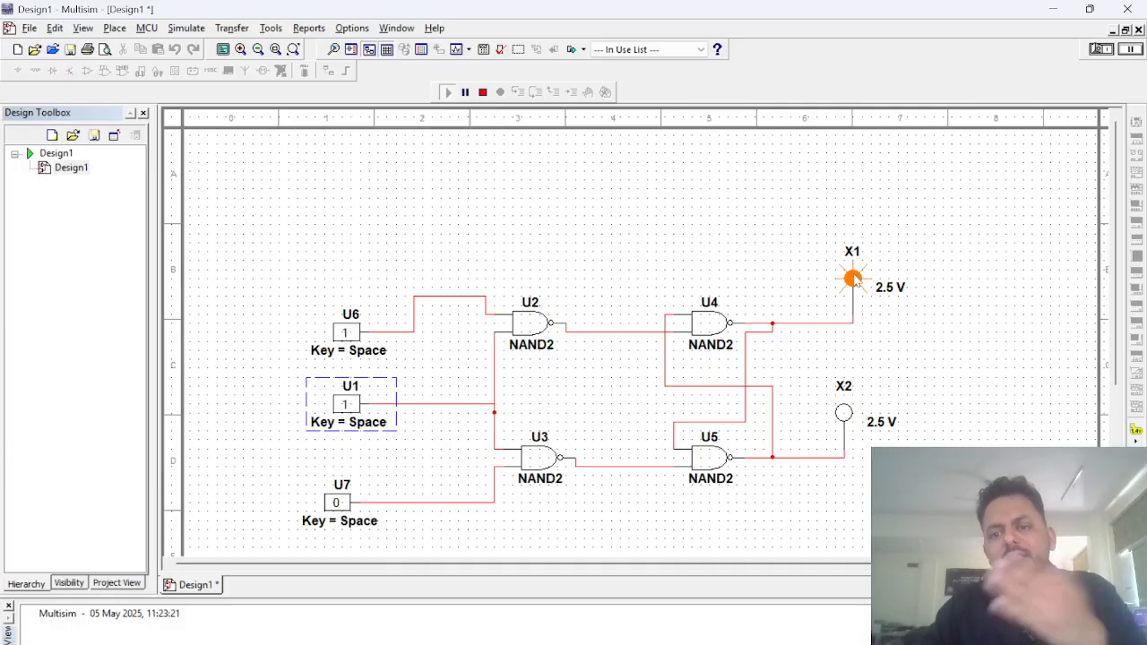
left_click(350, 412)
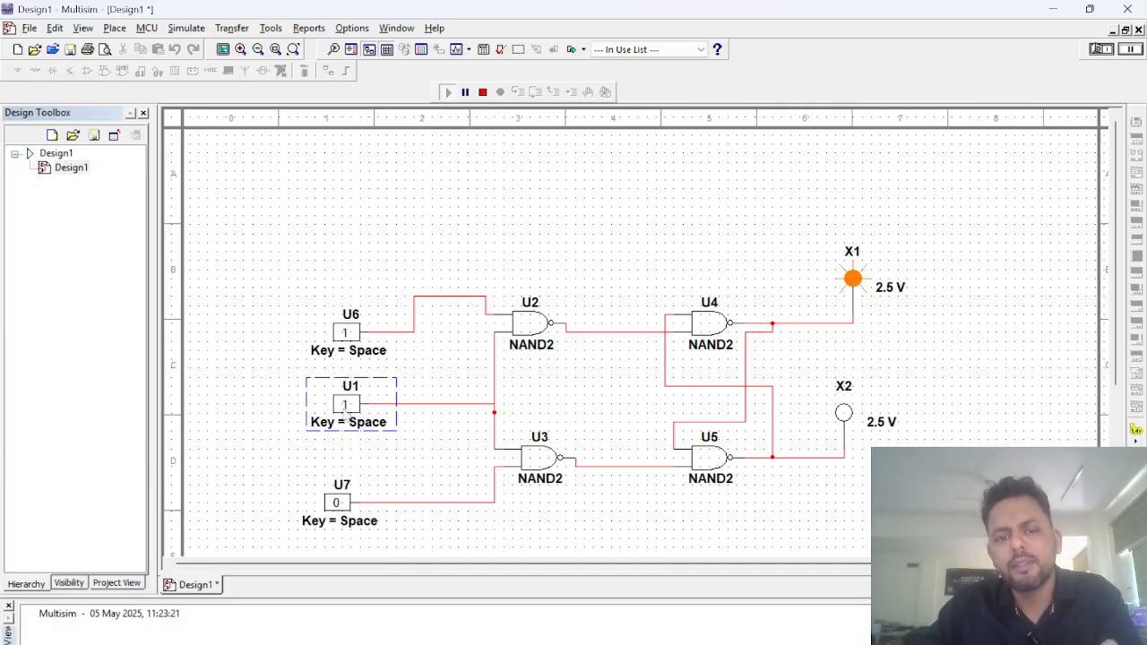
left_click(347, 406)
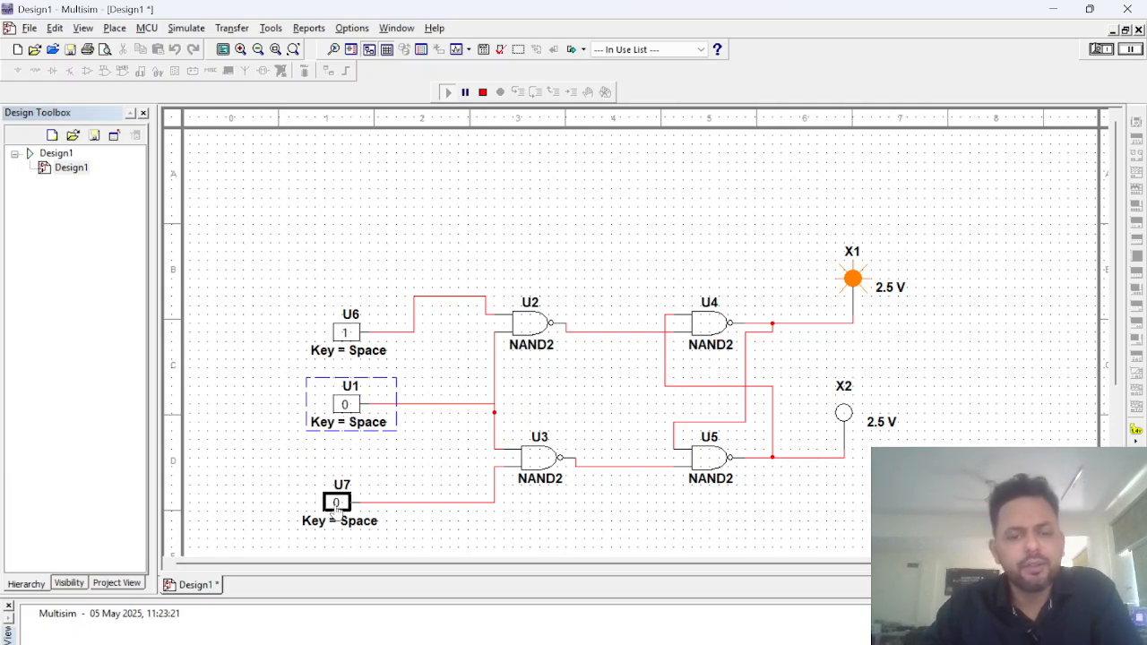
Step: Consult the characteristic table in PowerPoint, return to Multisim, and apply U6 at 0 and U7 at 0 with clock U1 at 1
key("alt+Tab")
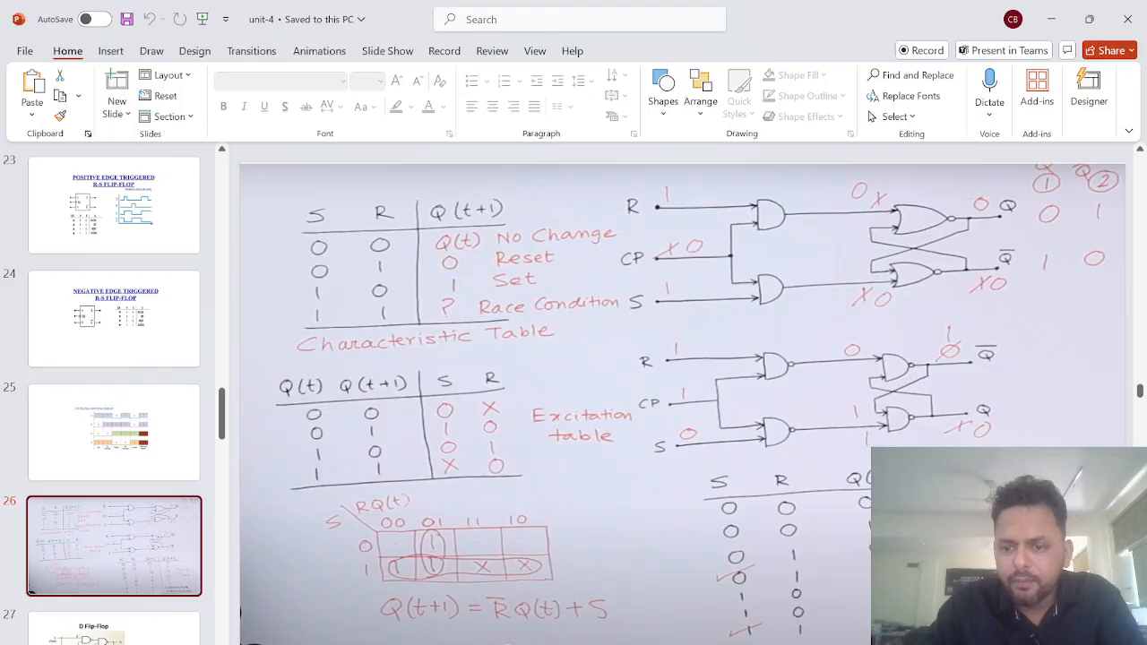
key("alt+Tab")
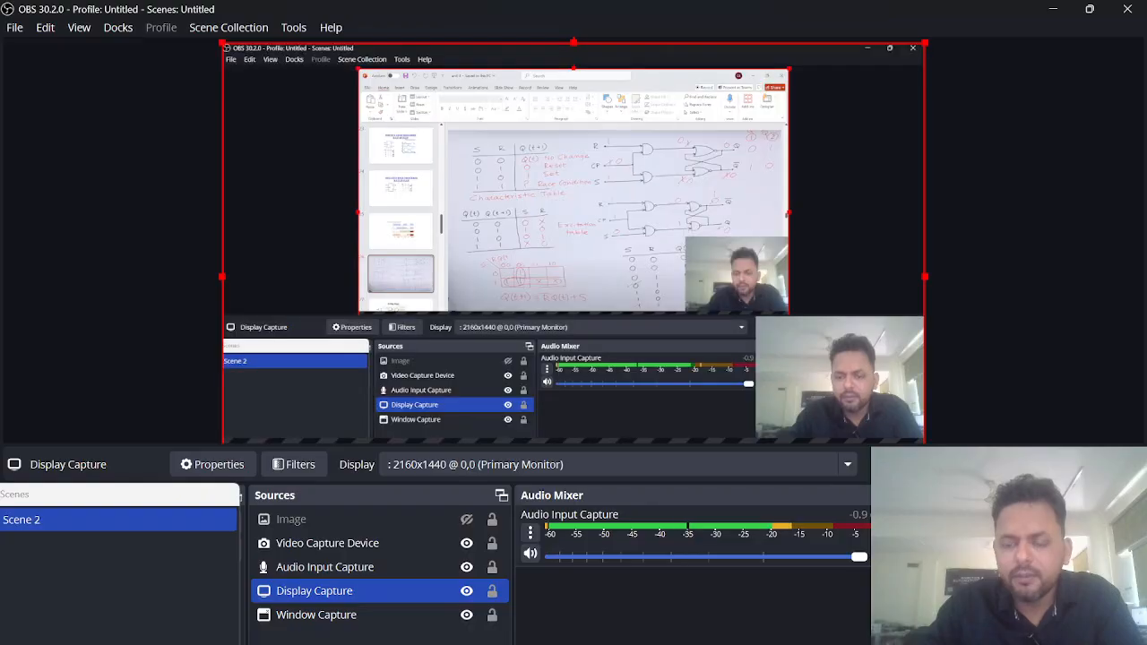
key("alt+Tab")
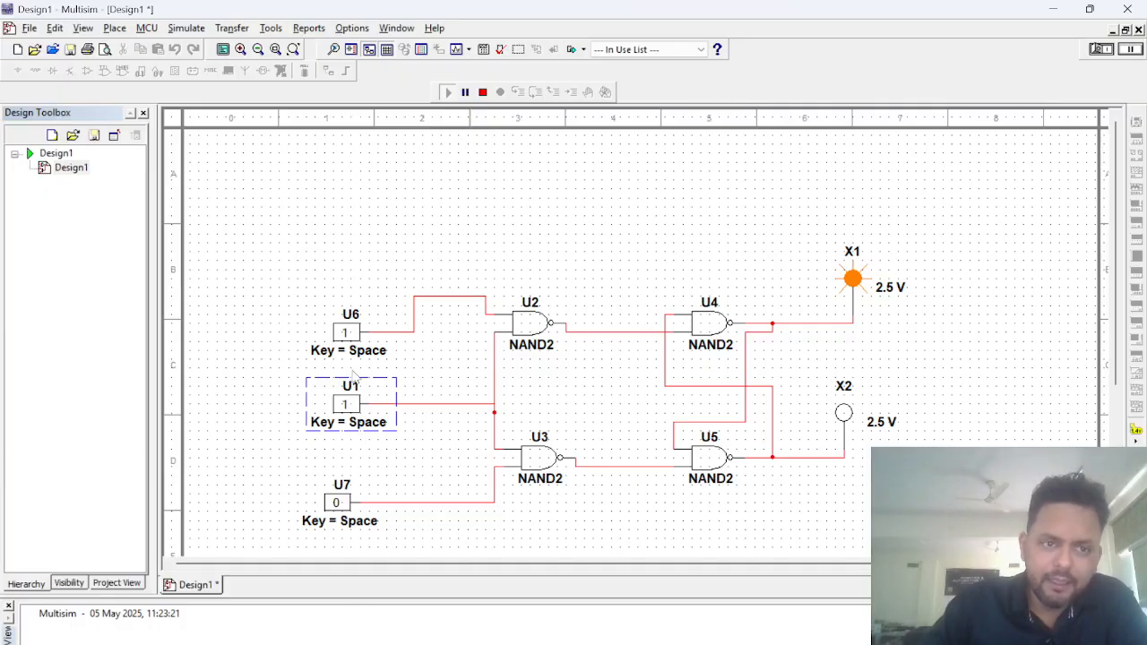
left_click(346, 336)
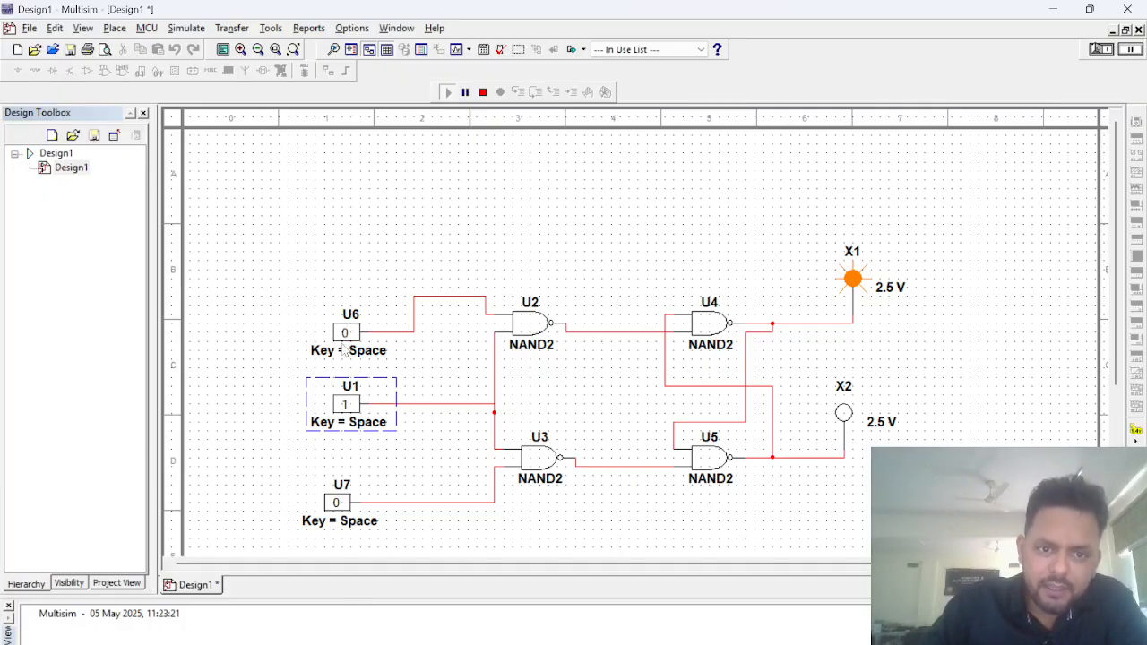
Step: Select the entire flip-flop circuit, stop the simulation, and delete all components and wires from the sheet
left_click_drag(276, 221, 956, 535)
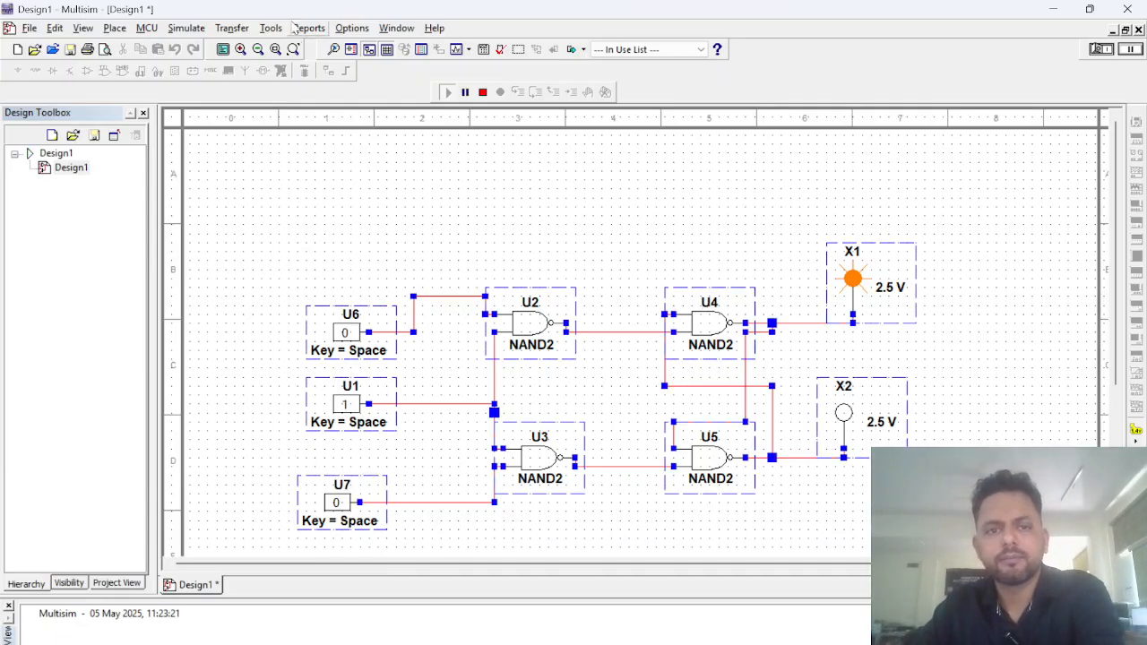
left_click(482, 93)
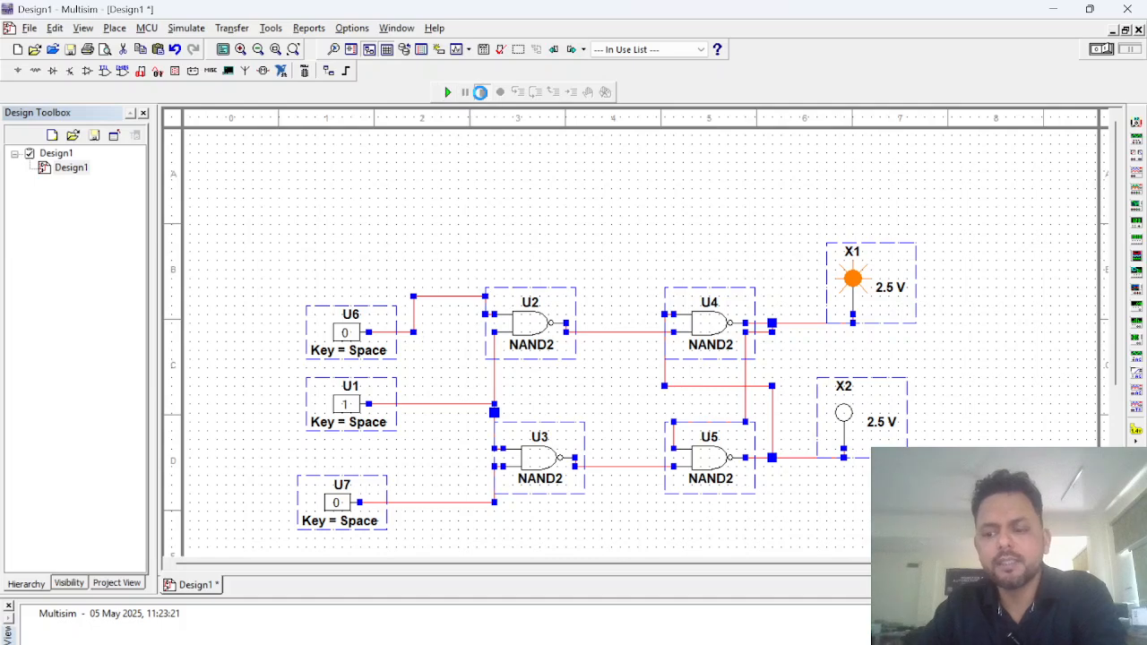
key("Delete")
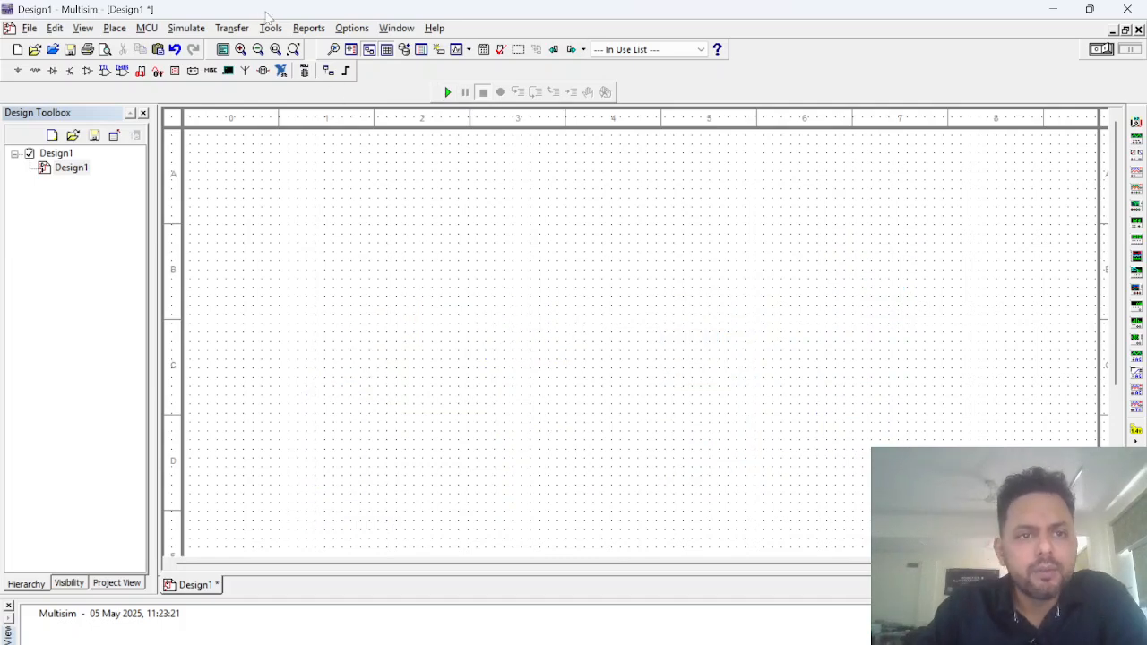
Step: Find the NAND2 gate in the component library and place two of them one above the other on the empty sheet
left_click(185, 29)
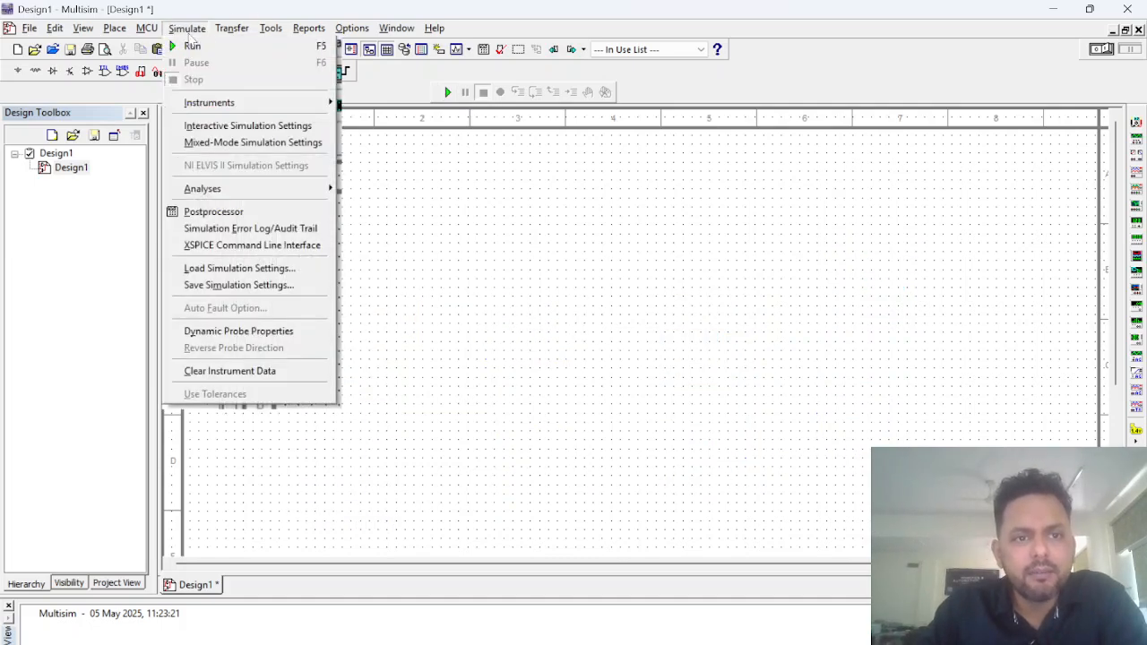
left_click(113, 29)
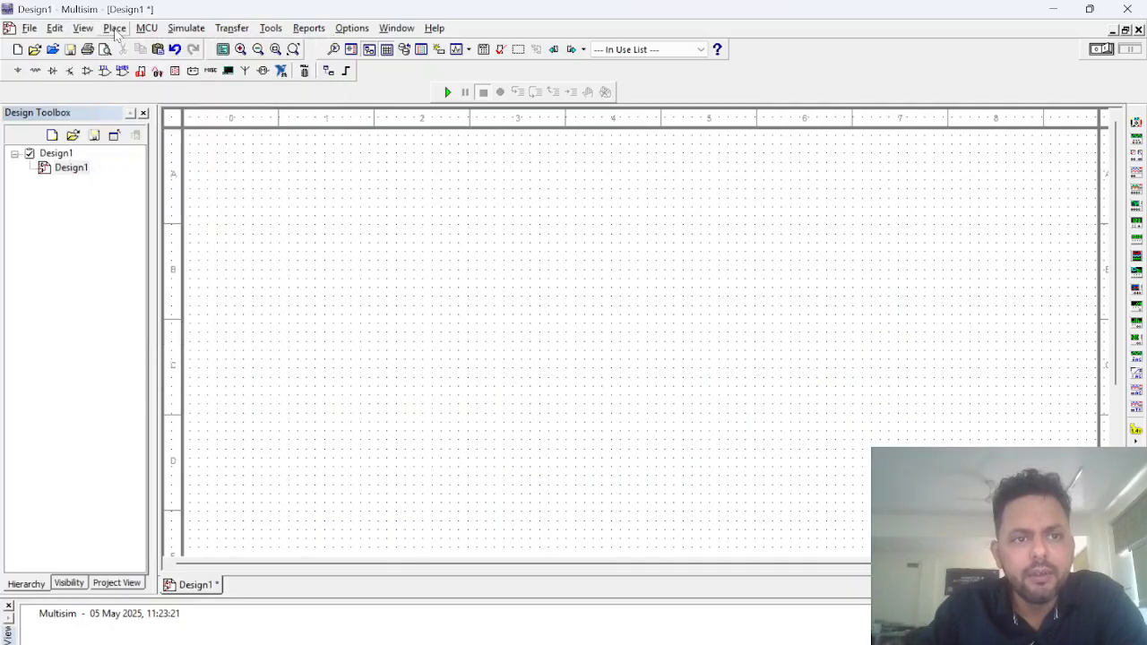
left_click(114, 29)
left_click(125, 44)
left_click_drag(330, 160, 281, 159)
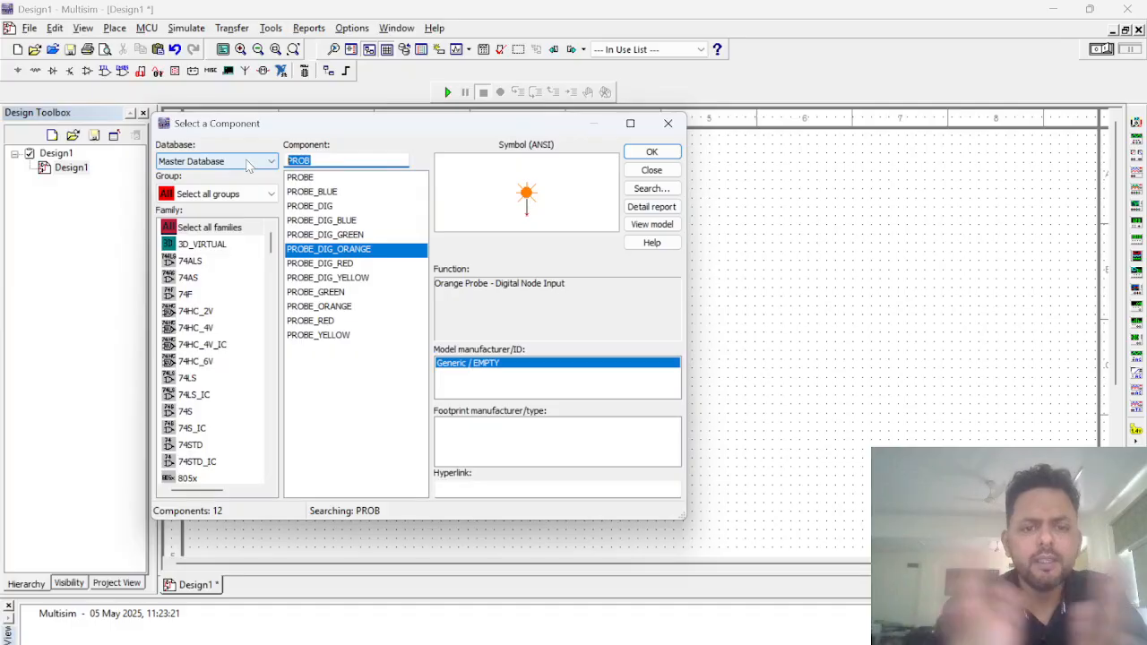
type("NAND")
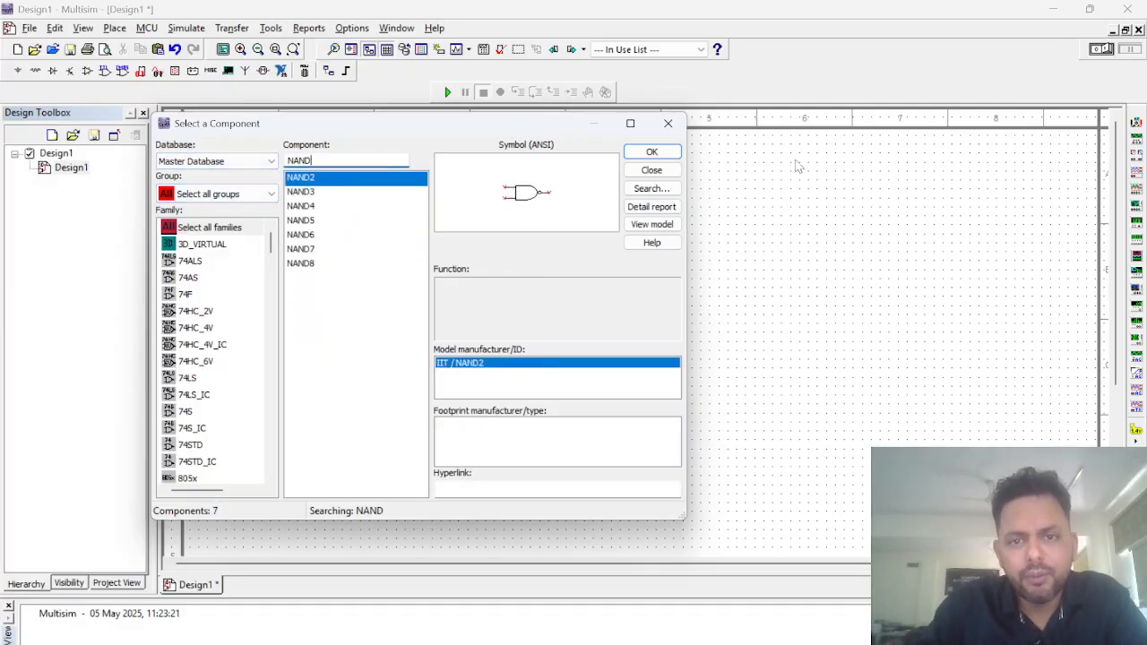
left_click(650, 152)
key("Escape")
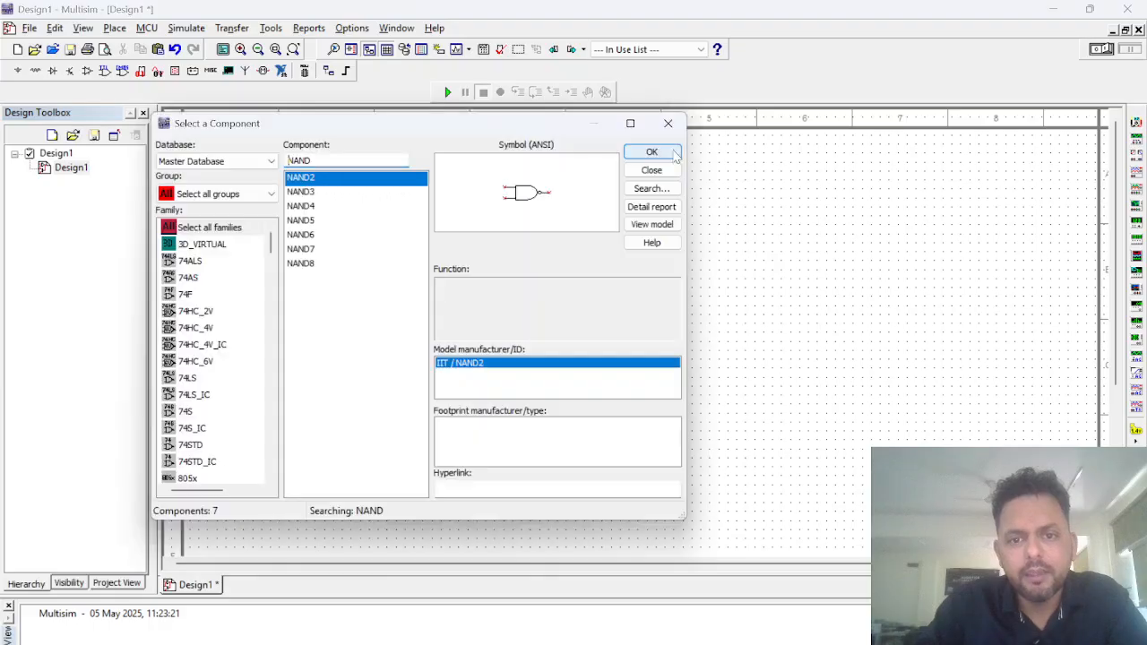
left_click(637, 157)
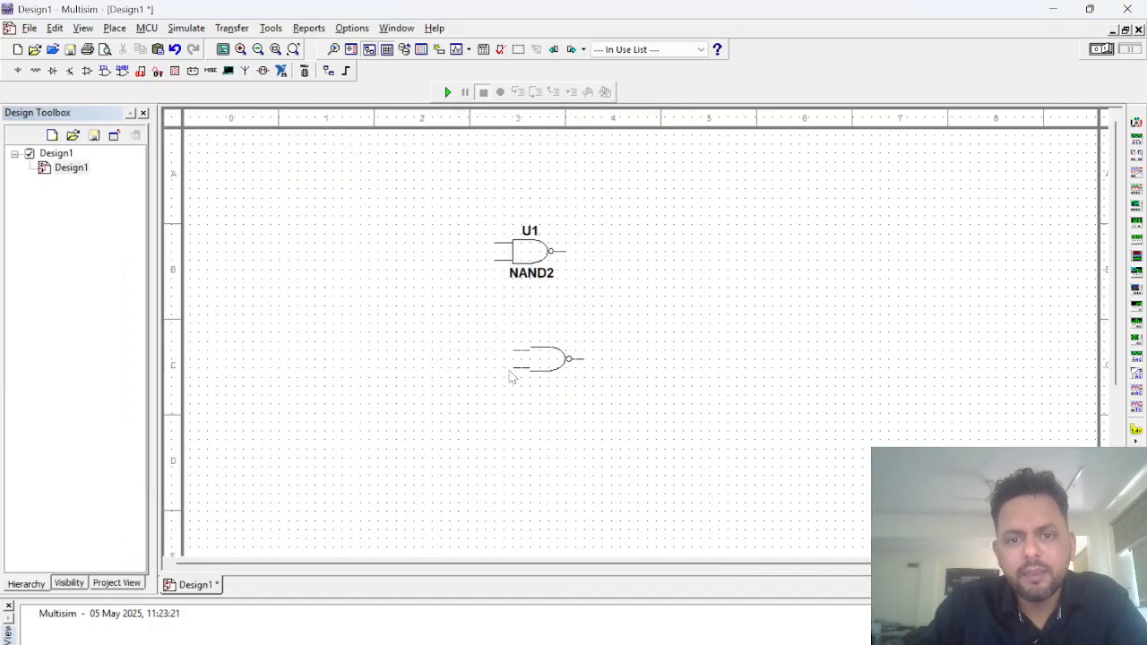
left_click(512, 375)
Step: Place two more NAND2 gates, one above the other, to the right of the first pair
left_click(647, 150)
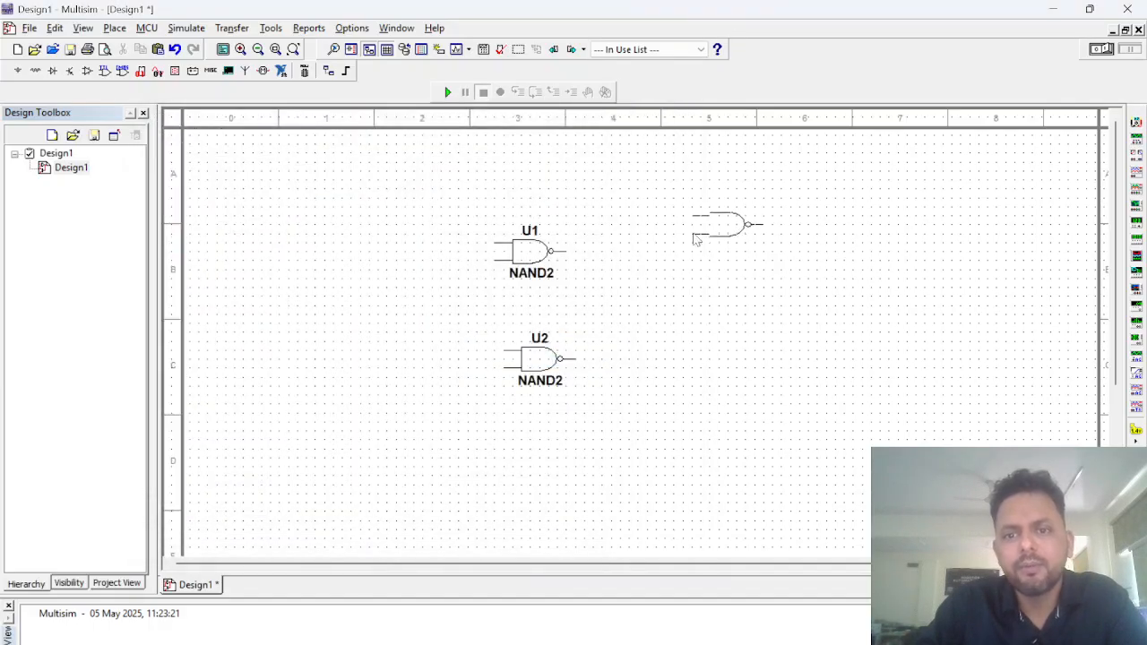
left_click(686, 259)
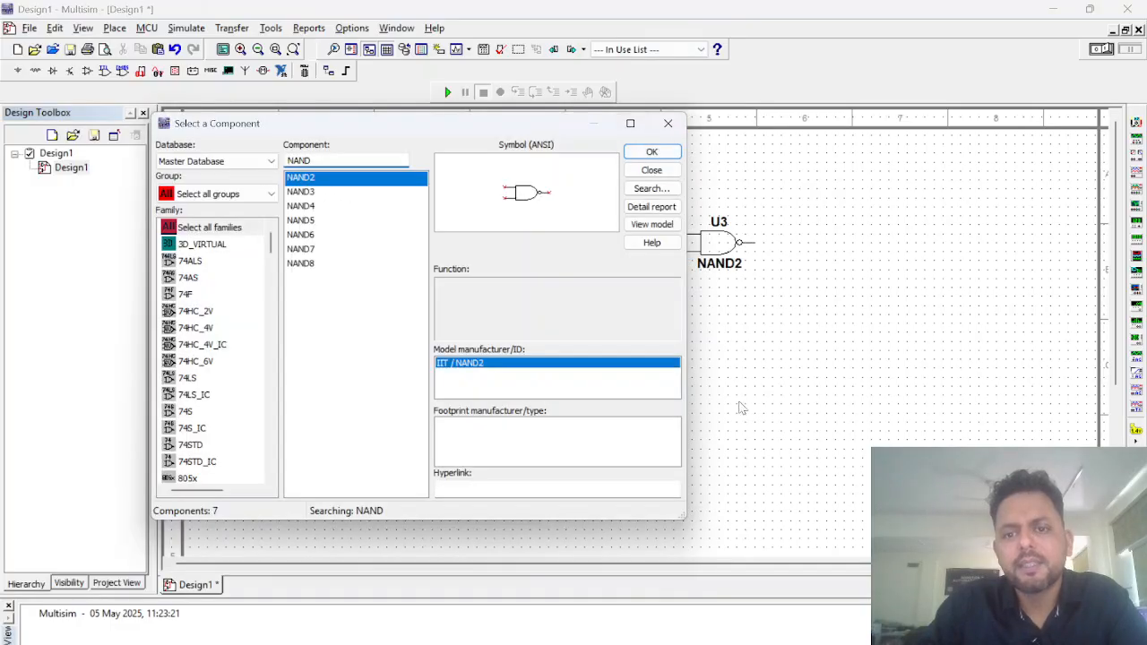
left_click(652, 151)
left_click(703, 362)
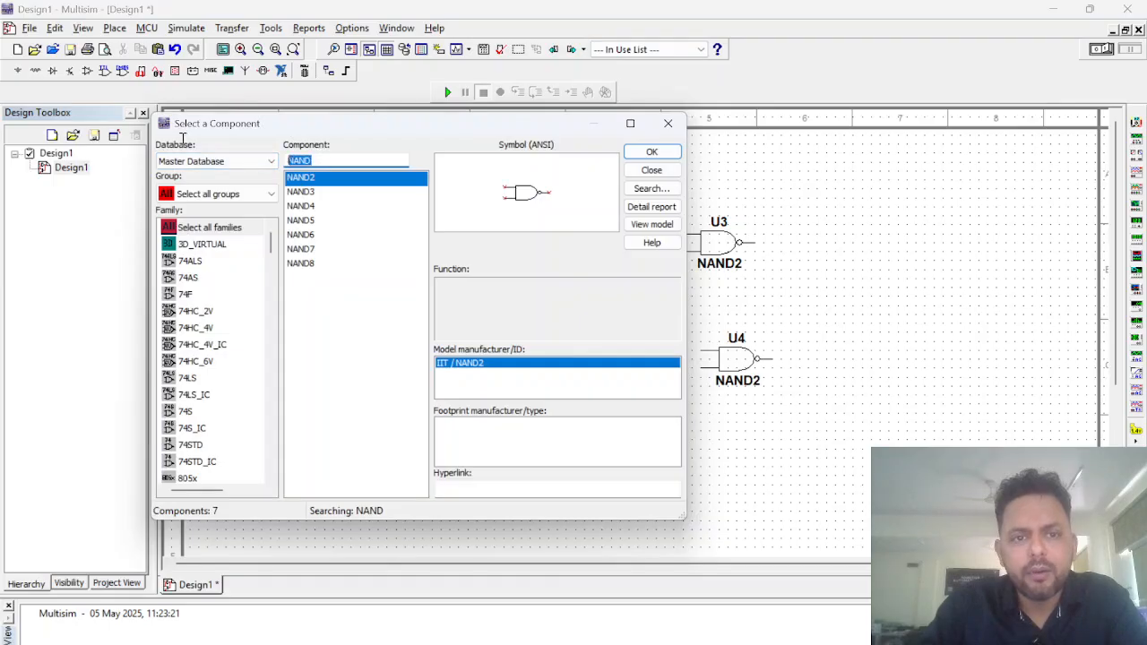
Step: Find PROBE_BLUE in the component library and place two probes to the right of the NAND gates U3 and U4
type("PRO")
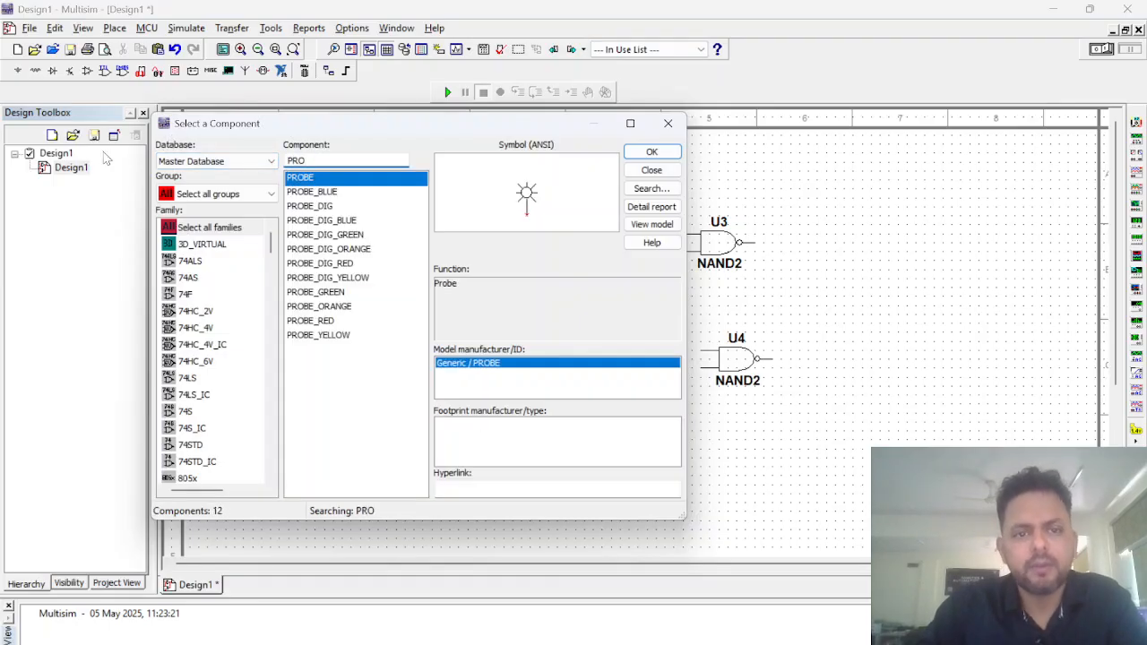
left_click(312, 192)
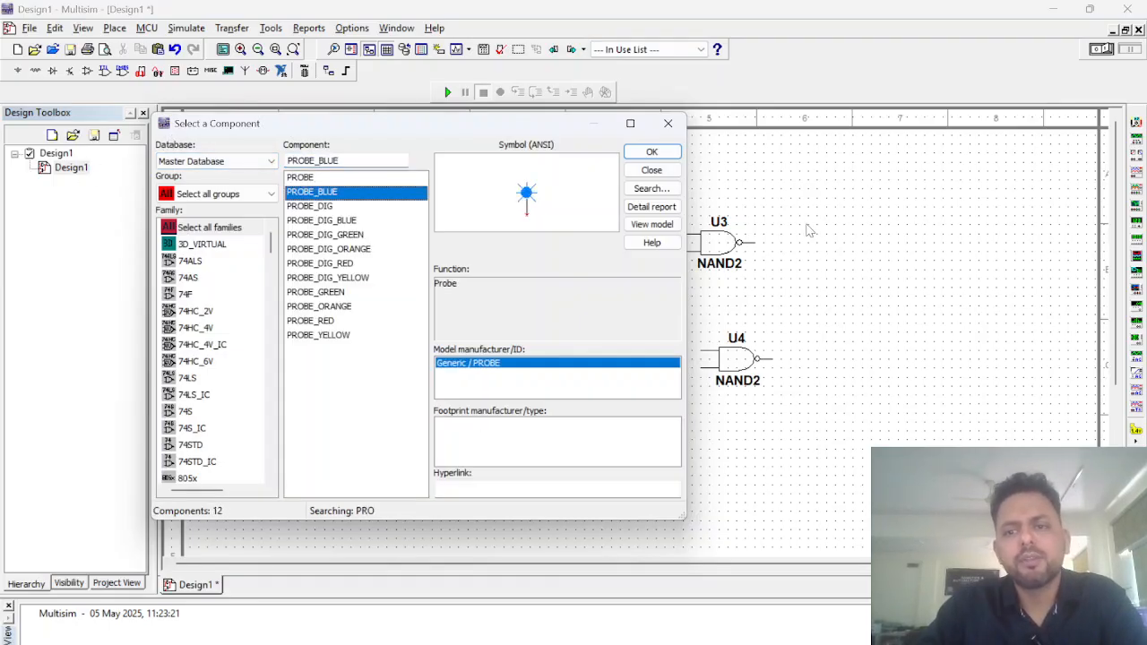
left_click(652, 152)
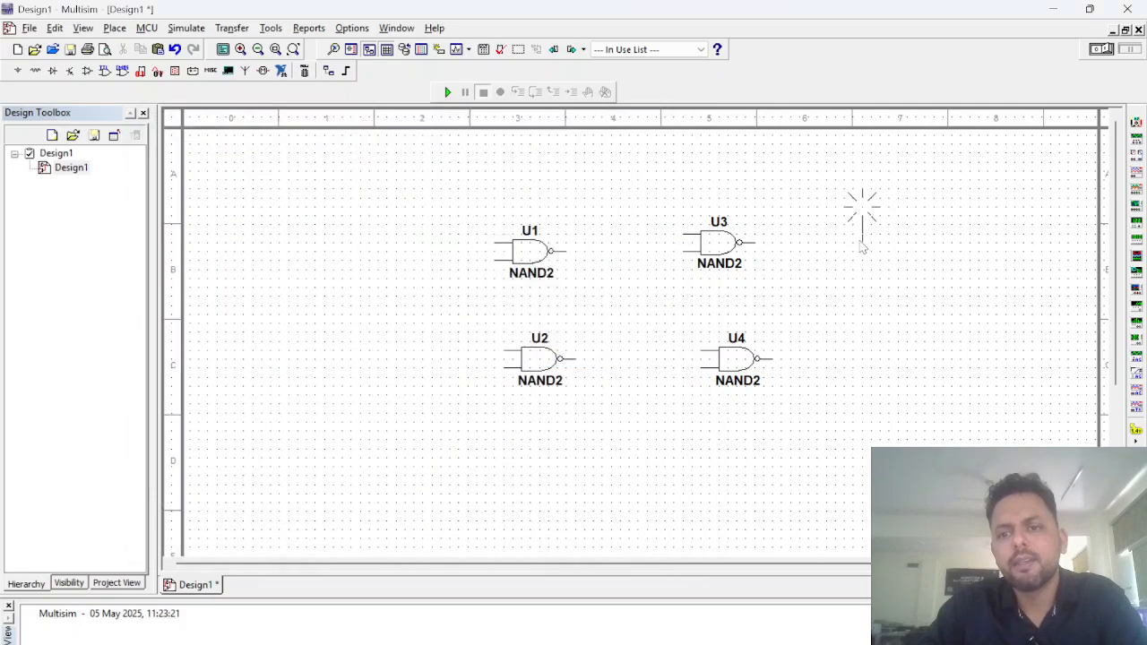
left_click(856, 220)
left_click(651, 151)
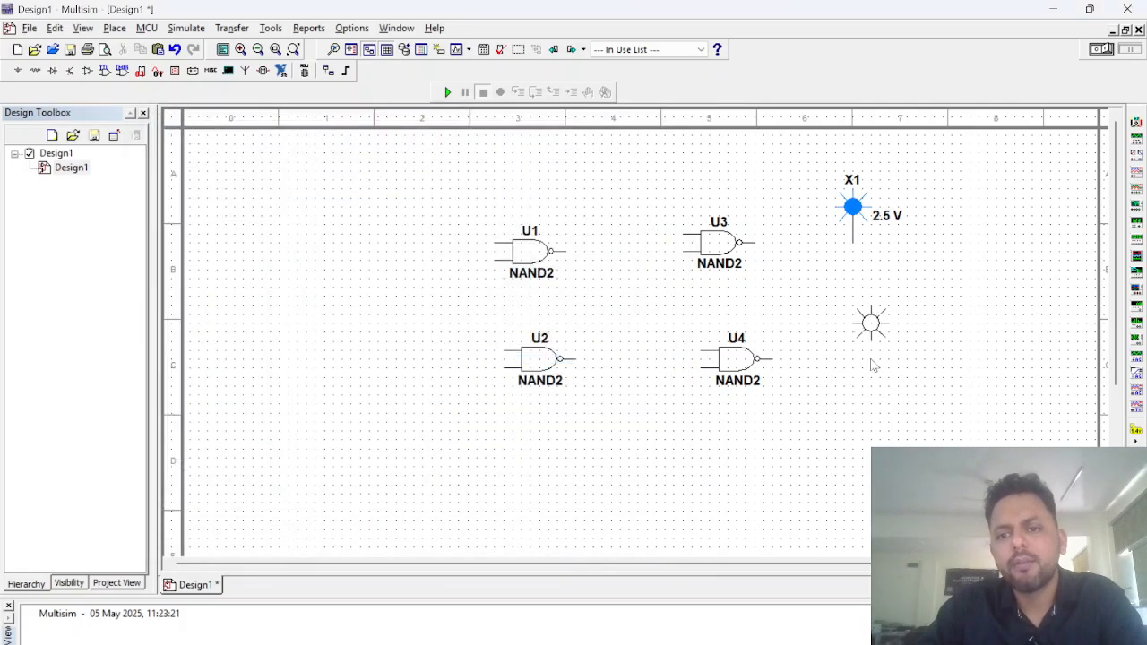
left_click(856, 358)
Step: Search the component library for DI and preview entries such as DIGITAL_CONSTANT, DIGITAL_STATE_MACHINE and DIGITAL_FREQUENCY_DIVIDER
double_click(326, 160)
type("DI")
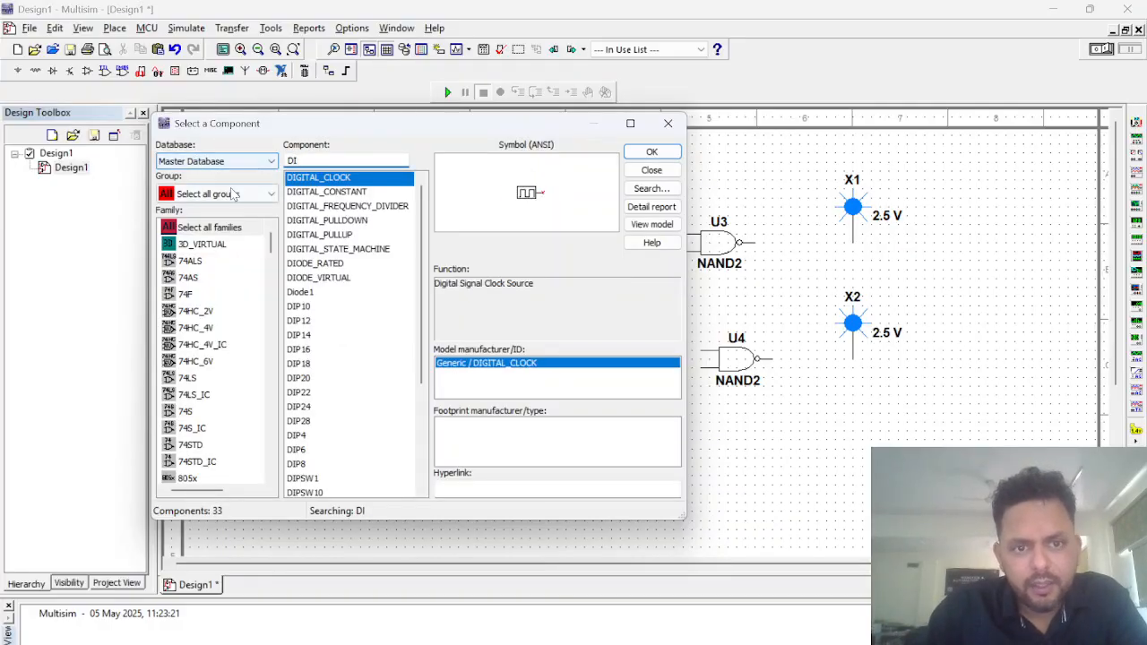
left_click(336, 192)
left_click(340, 207)
left_click(337, 195)
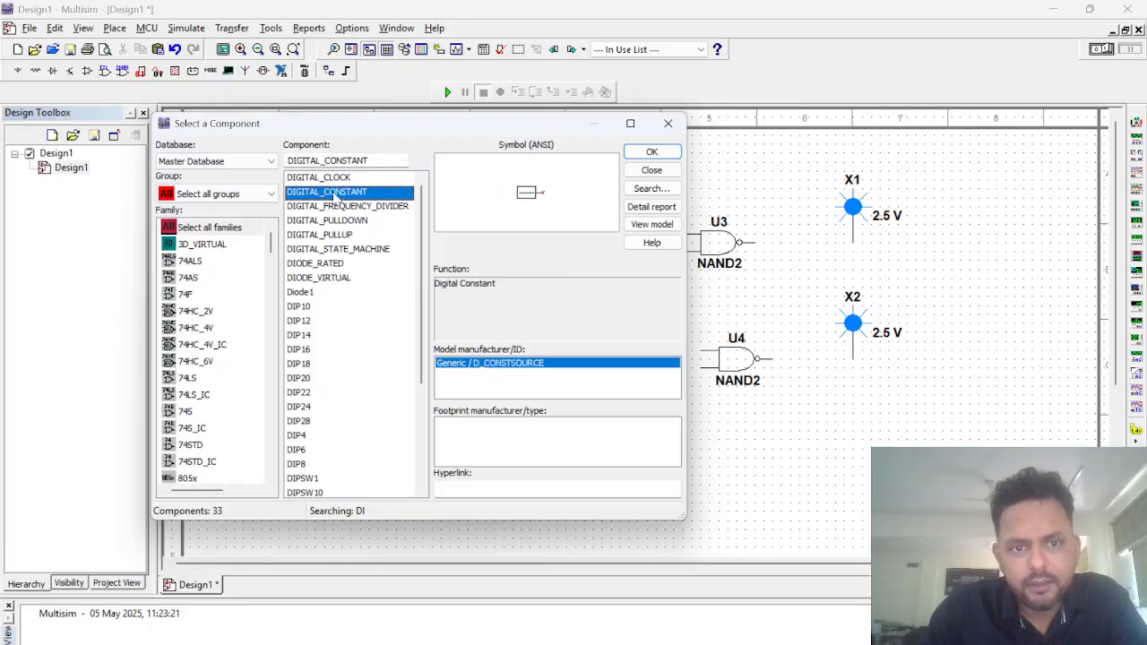
left_click(336, 249)
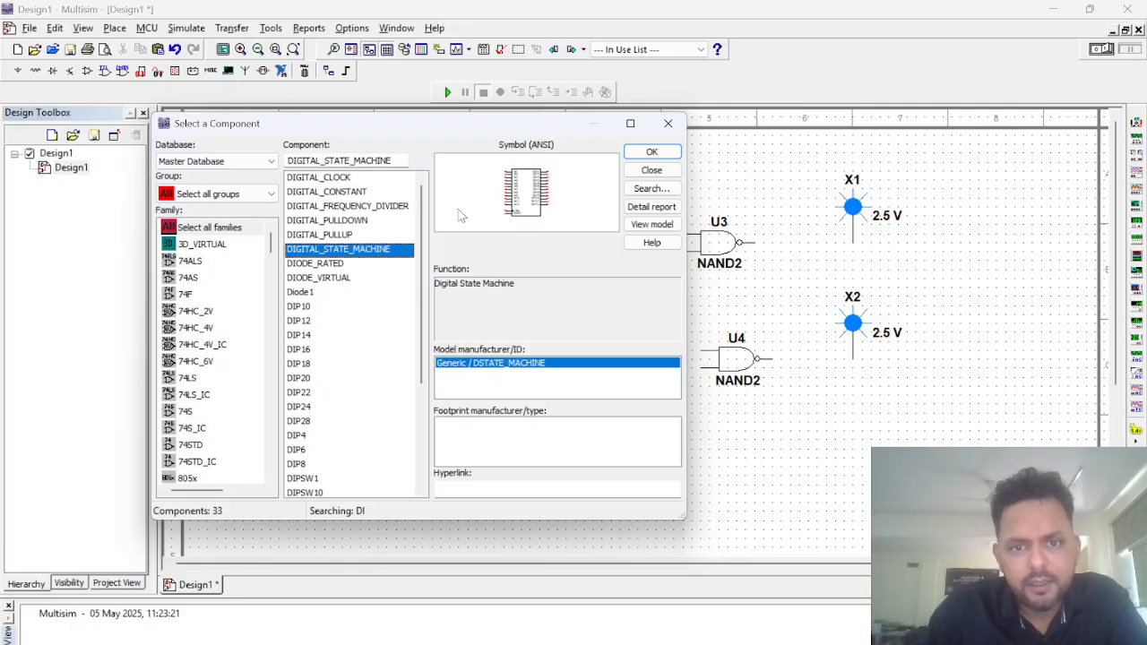
left_click(342, 264)
left_click(364, 197)
left_click(361, 210)
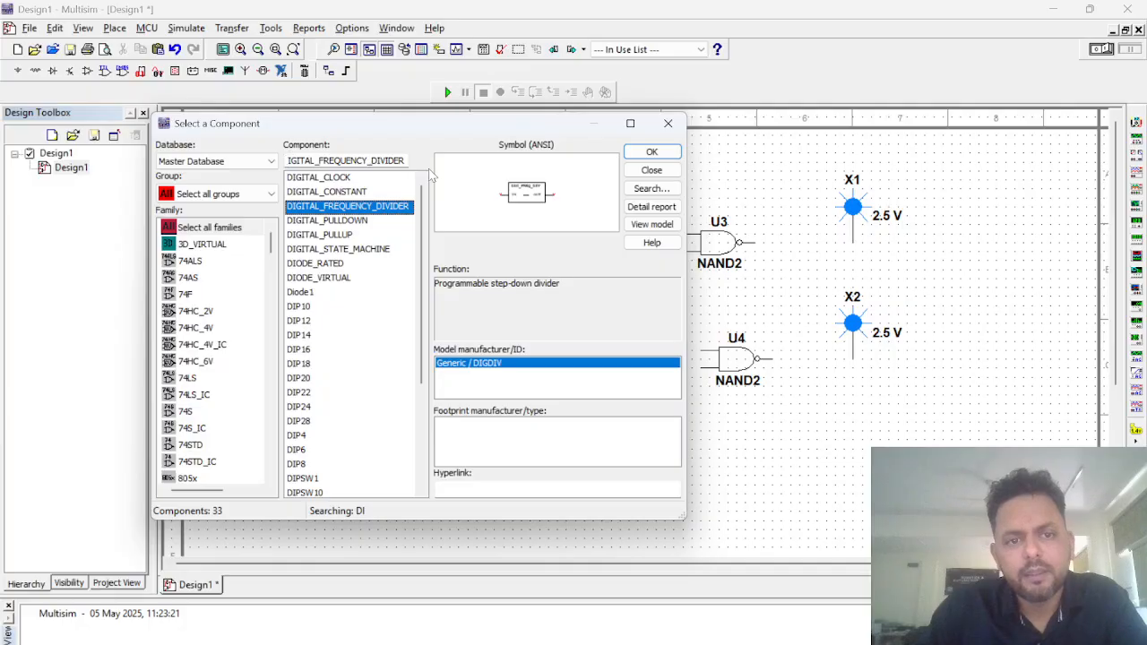
Step: Narrow the component search to DIGIT and preview the digital entries from DIGITAL_CONSTANT through DIGITAL_STATE_MACHINE
double_click(348, 162)
type("DIGIT")
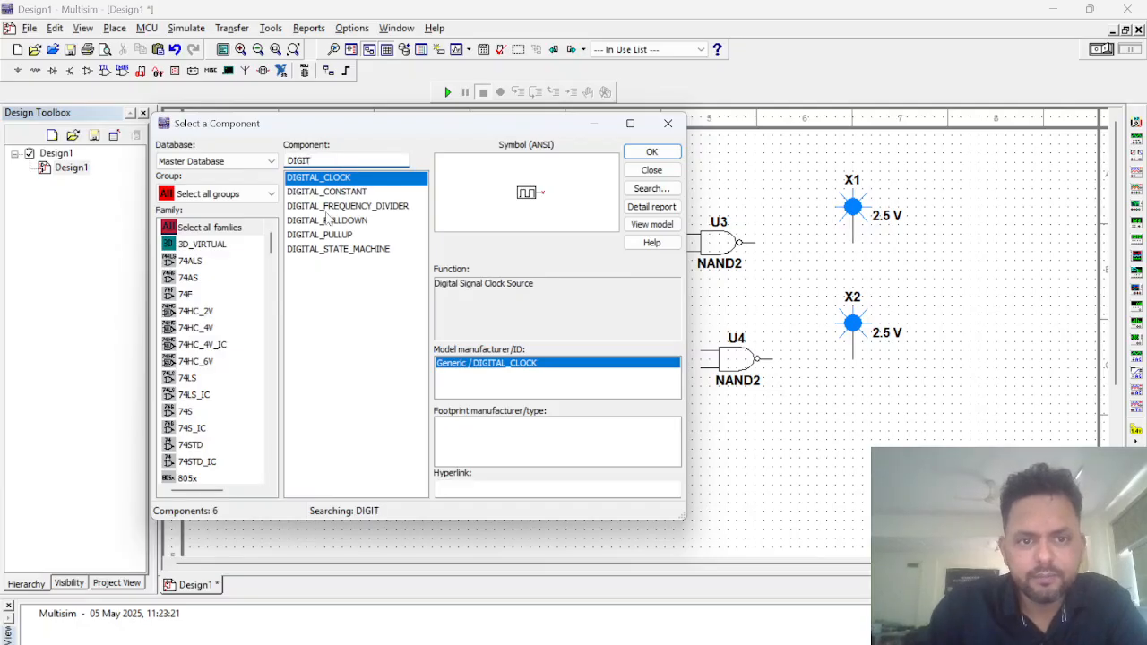
left_click(330, 194)
left_click(333, 207)
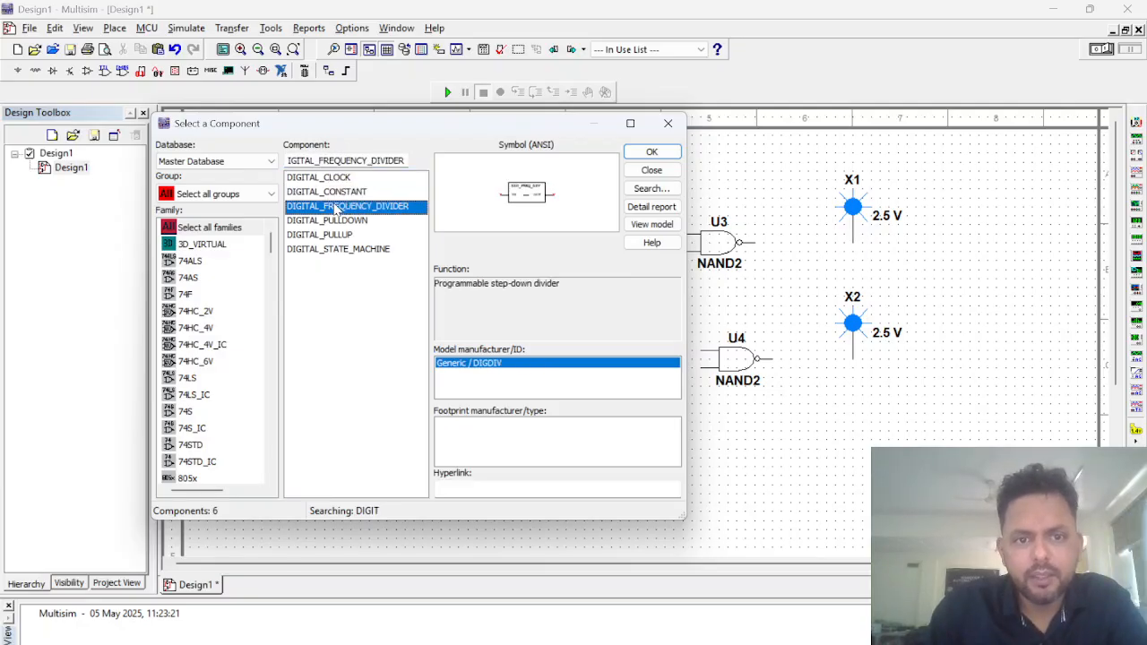
left_click(335, 220)
left_click(339, 234)
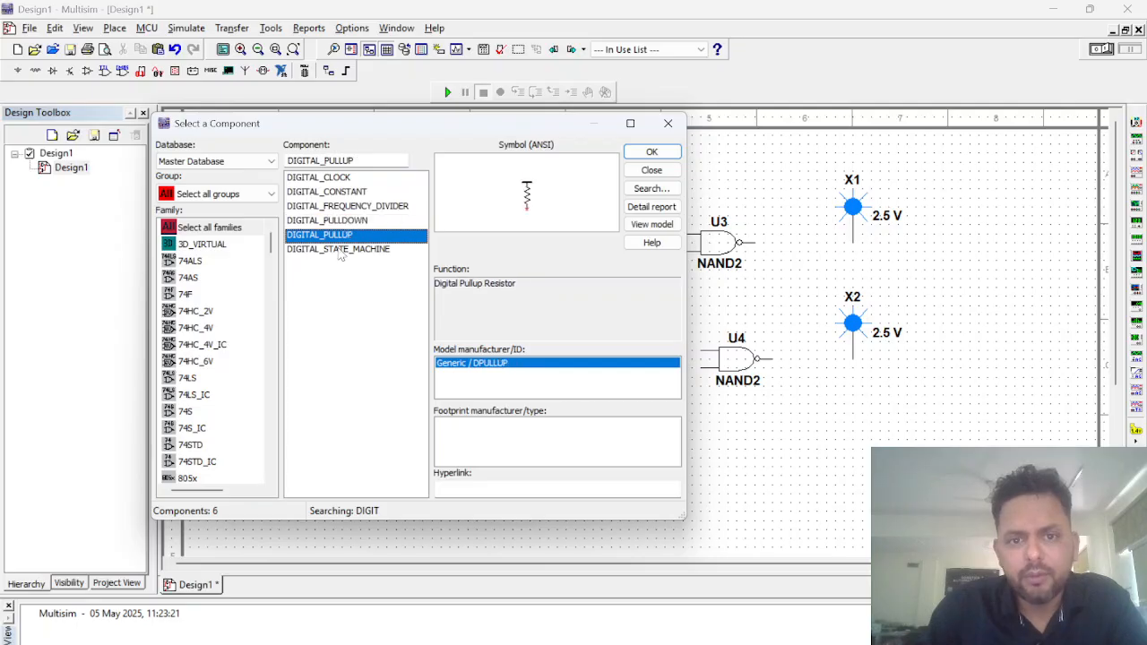
left_click(337, 249)
Step: Try the component search term DIGITALS, and search again for DIGITAL
left_click_drag(388, 160, 323, 160)
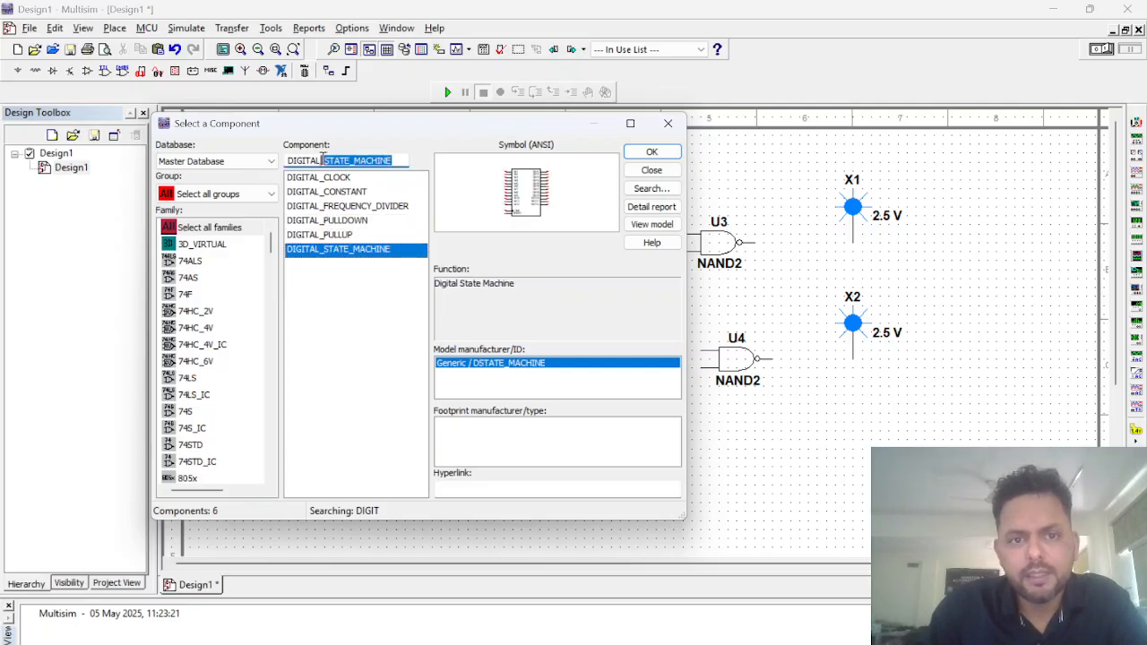
key("BackSpace")
key("BackSpace")
type("SW")
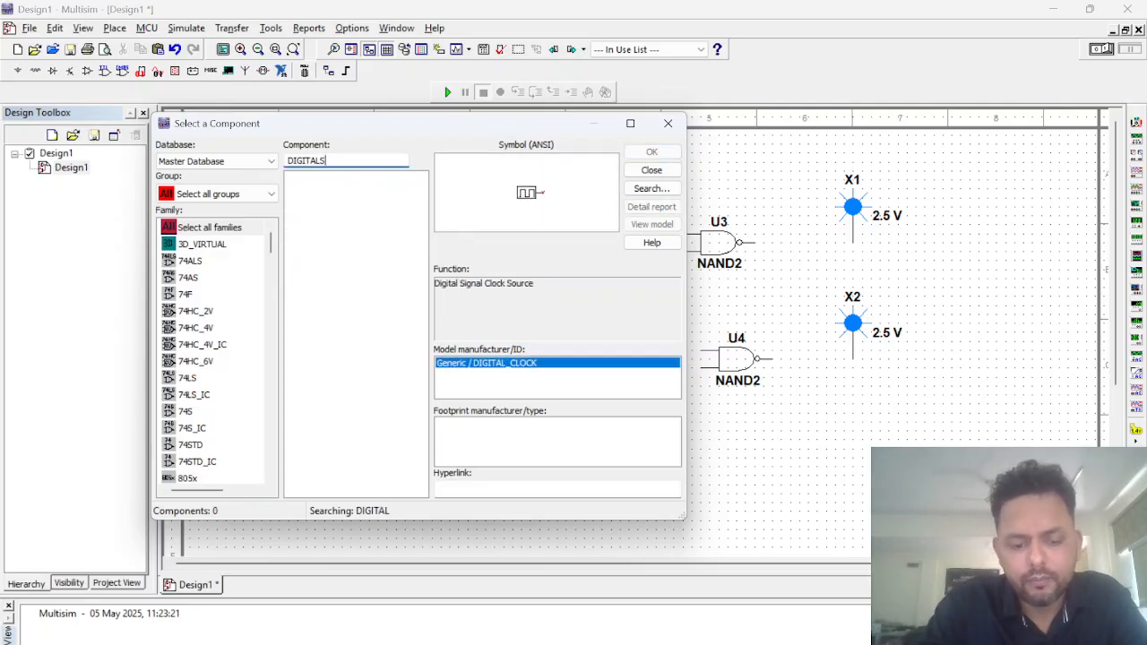
key("BackSpace")
key("BackSpace")
key("BackSpace")
key("BackSpace")
key("BackSpace")
key("BackSpace")
key("BackSpace")
key("BackSpace")
key("BackSpace")
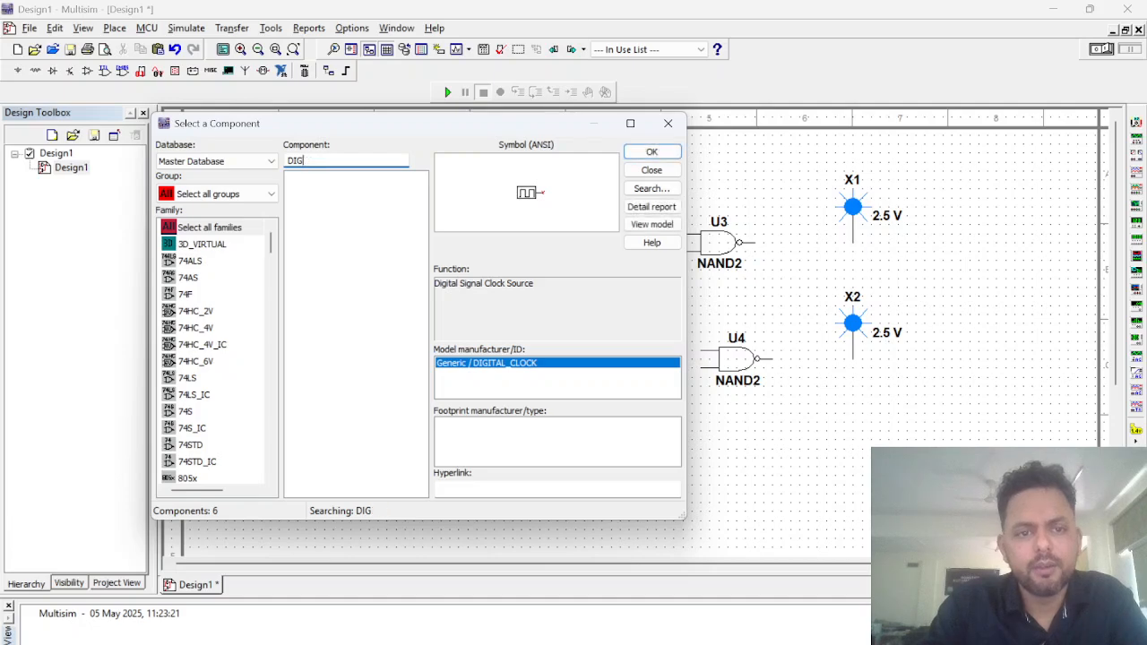
type("D")
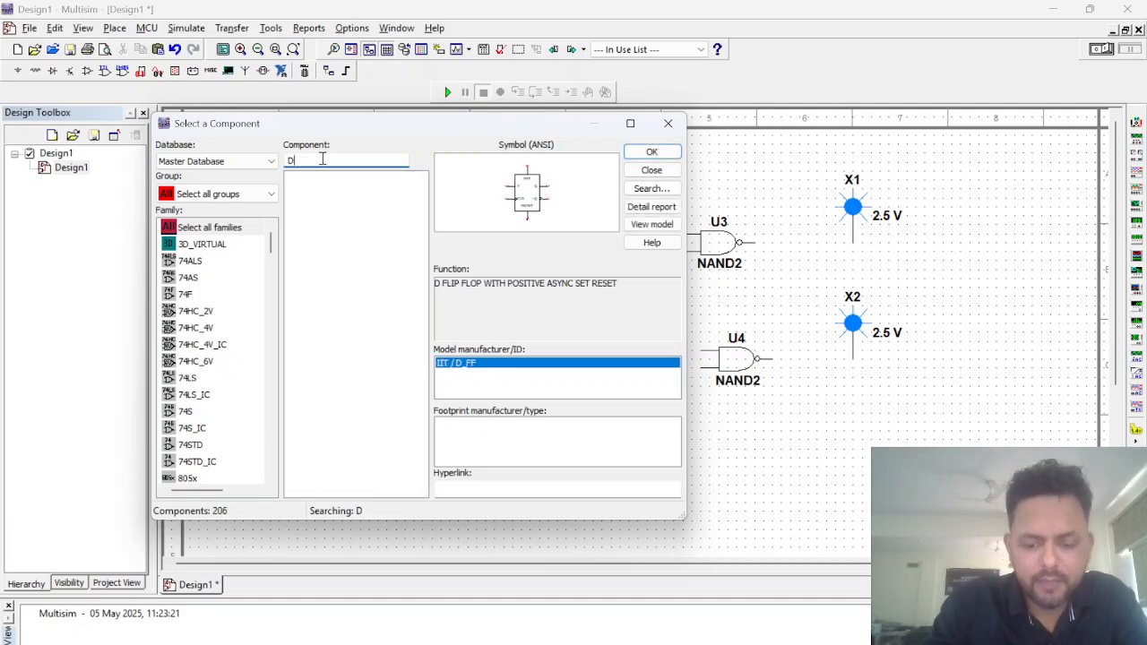
type("IGITAL")
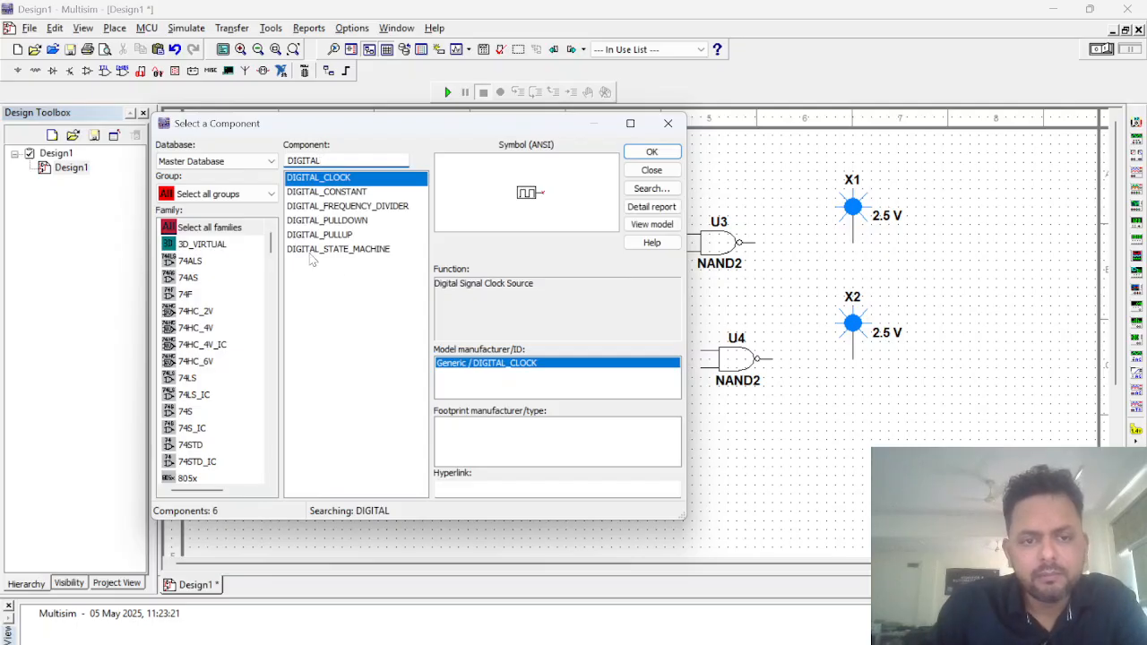
Step: Search the component library for ST in place of DIGITAL, and clear the search term
key("BackSpace")
key("BackSpace")
key("BackSpace")
key("BackSpace")
key("BackSpace")
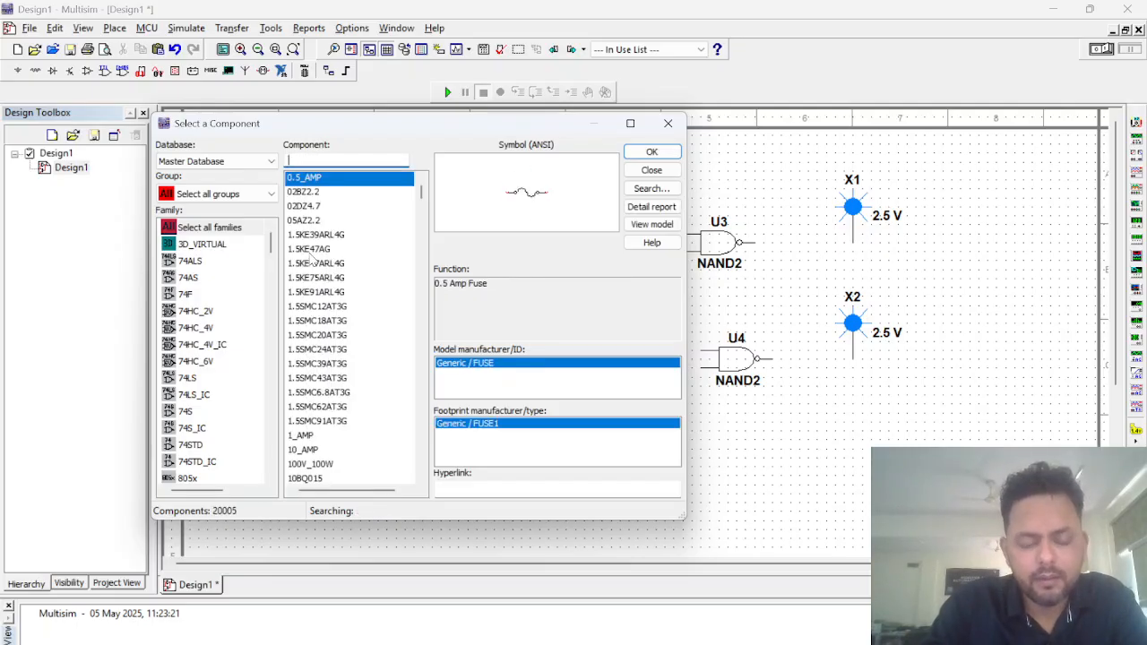
type("ST")
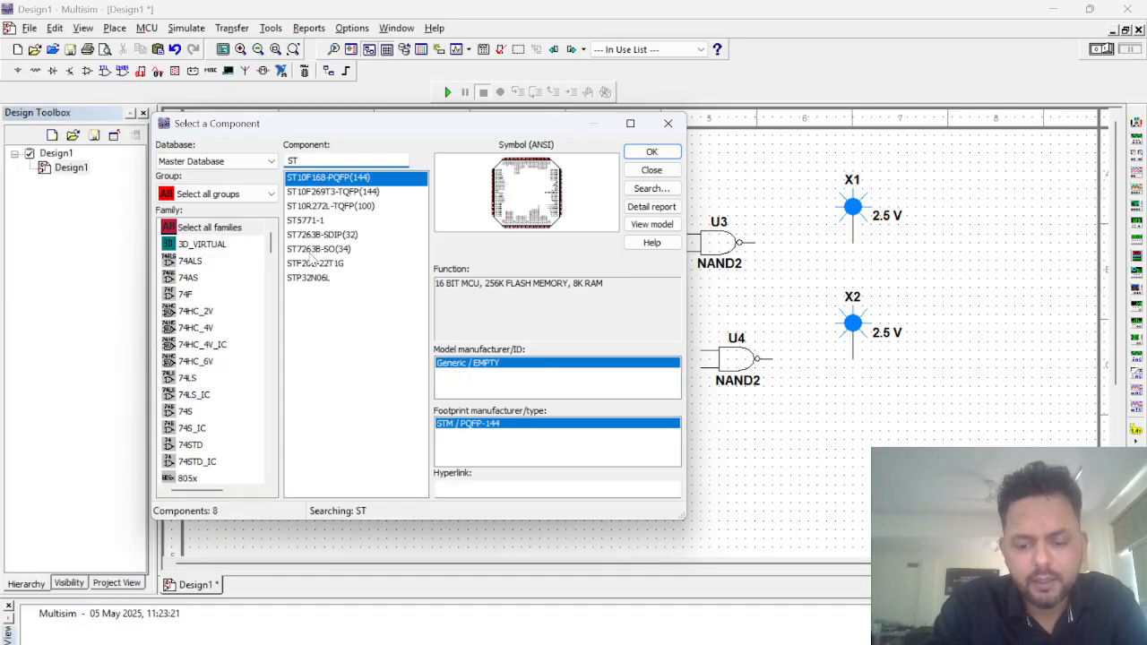
type("I")
key("BackSpace")
key("BackSpace")
key("BackSpace")
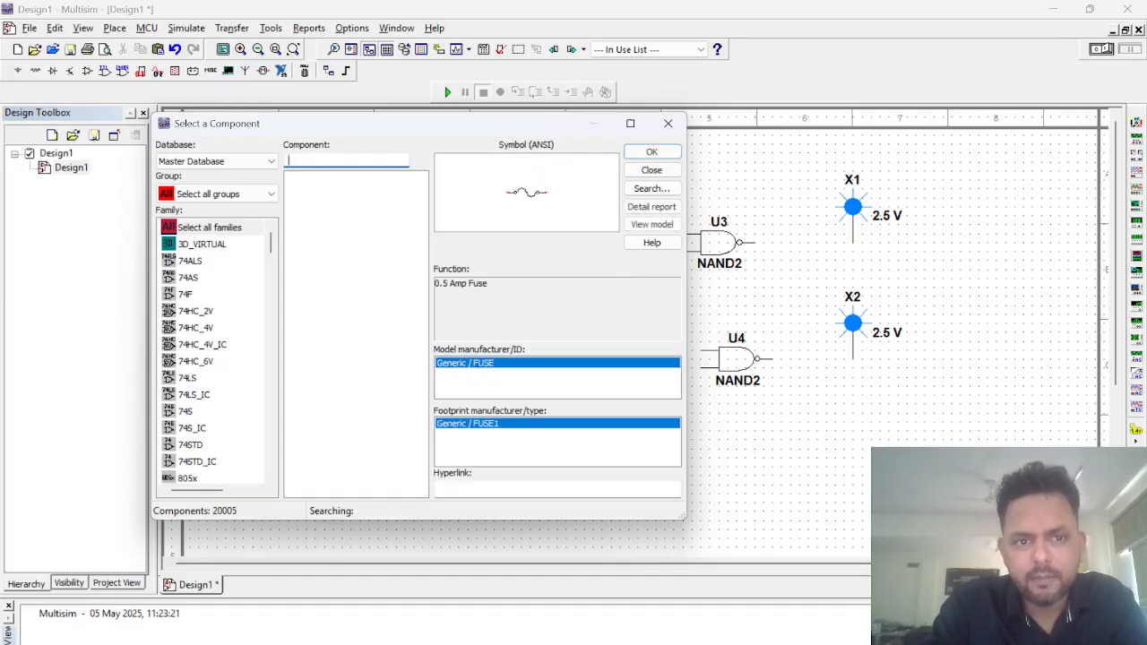
Step: Search the component library for SWIT and for CONST, clearing the search term each time
type("SWIT")
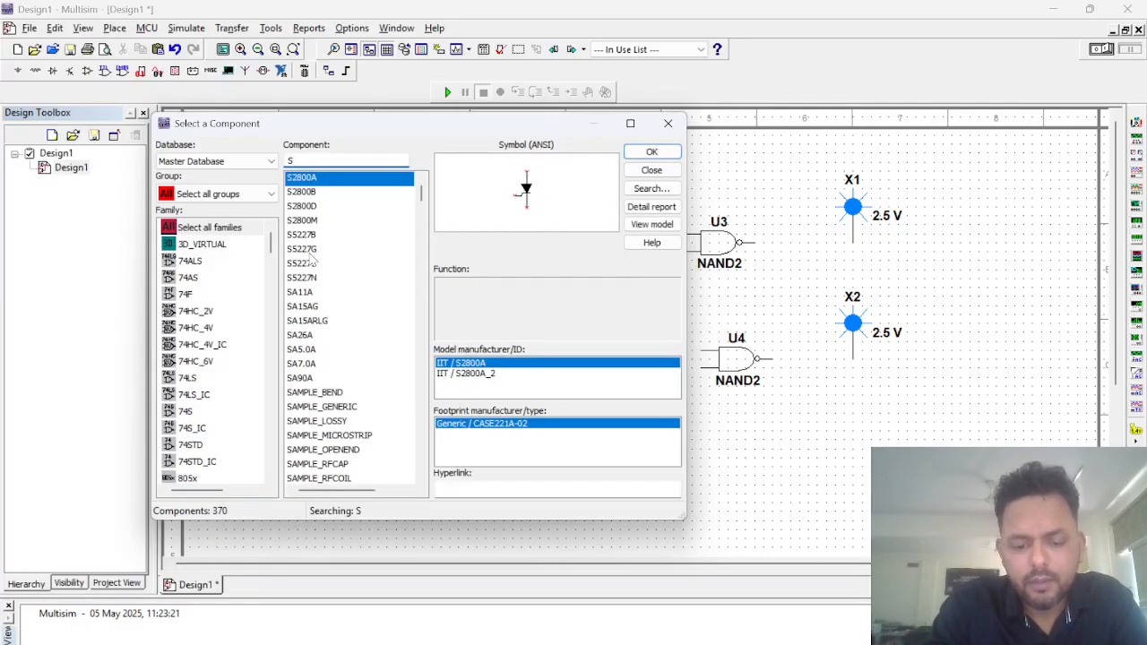
key("BackSpace")
key("BackSpace")
key("BackSpace")
key("BackSpace")
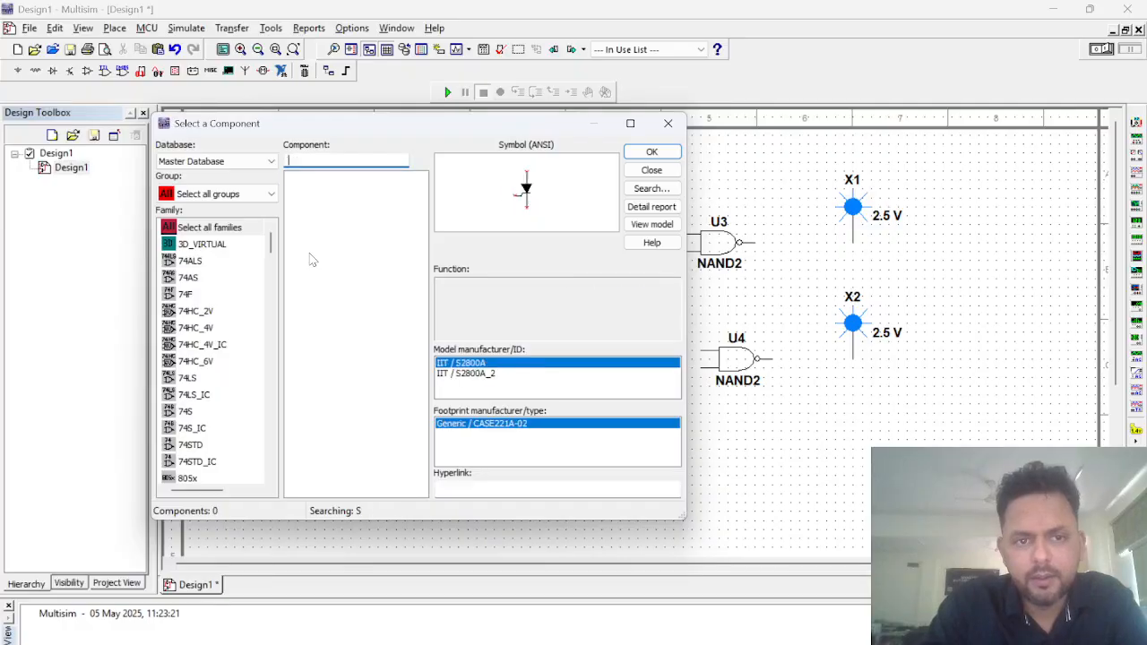
type("CONST")
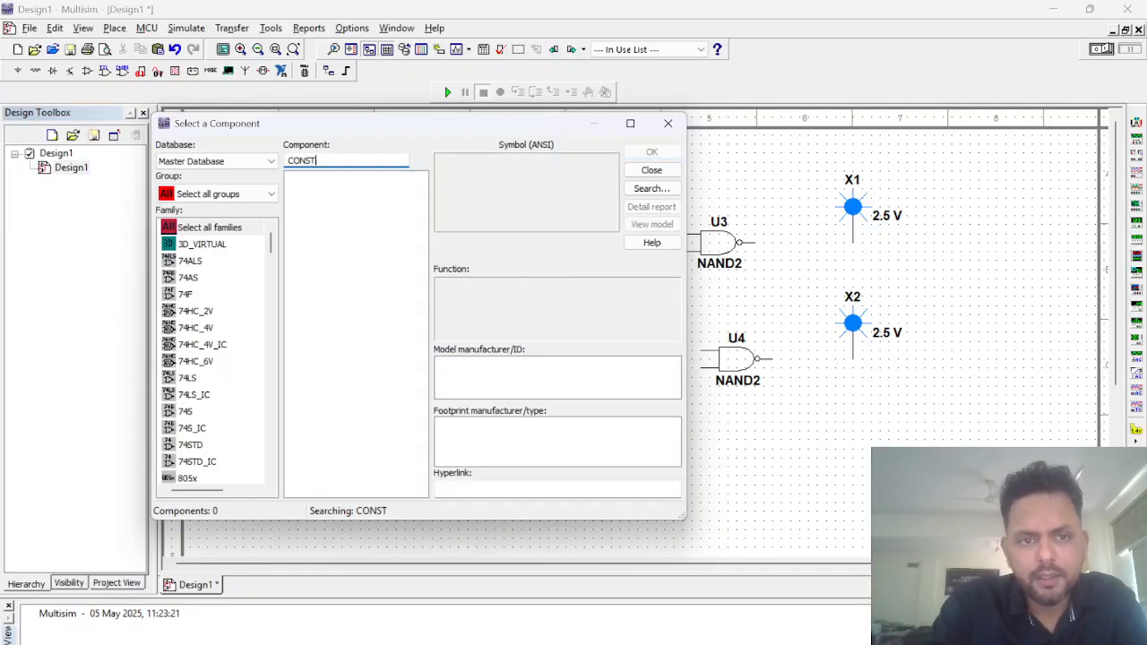
key("BackSpace")
key("BackSpace")
Step: Place a DIGITAL_CONSTANT component on the sheet beside gates U1 and U2, and delete it again
type("DI")
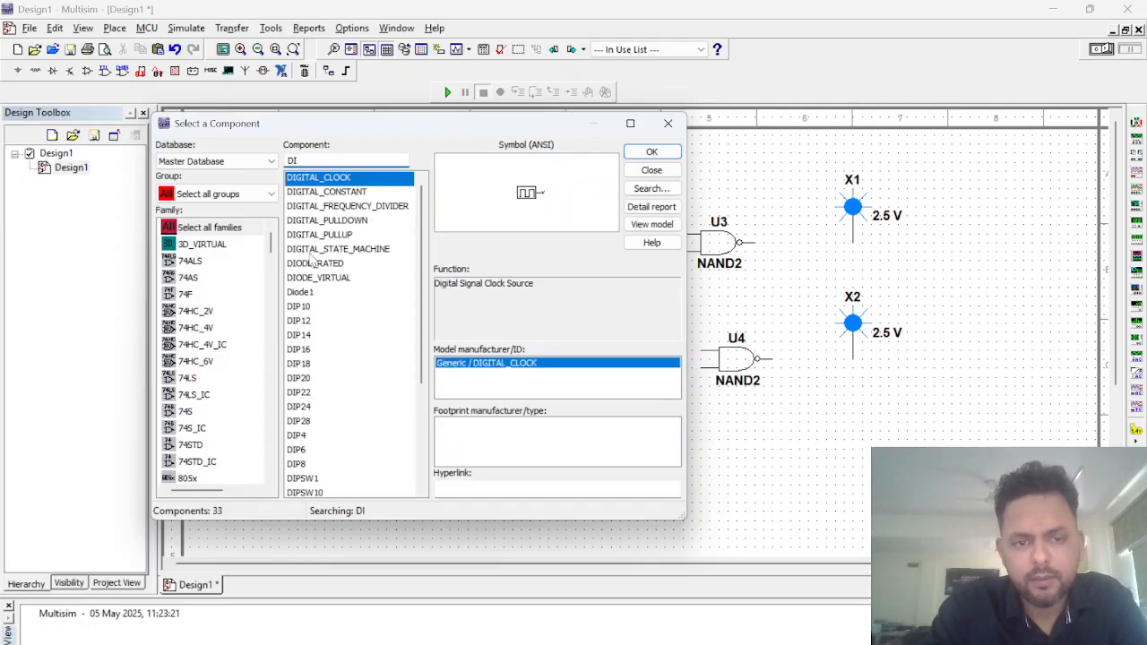
left_click(345, 191)
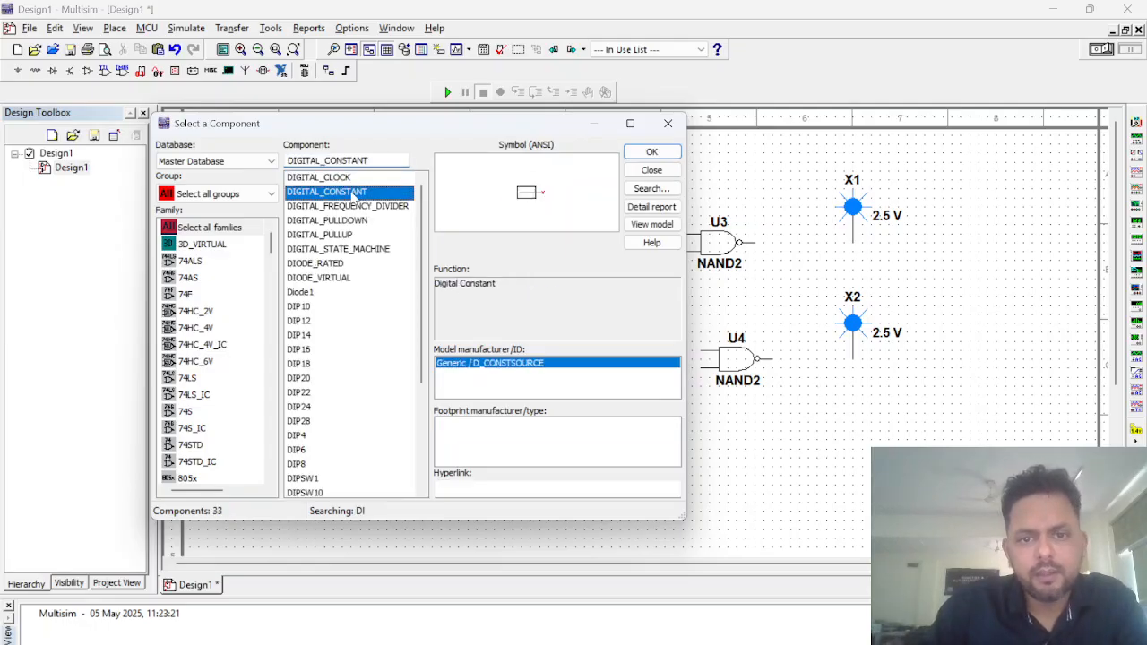
left_click(651, 152)
left_click(369, 318)
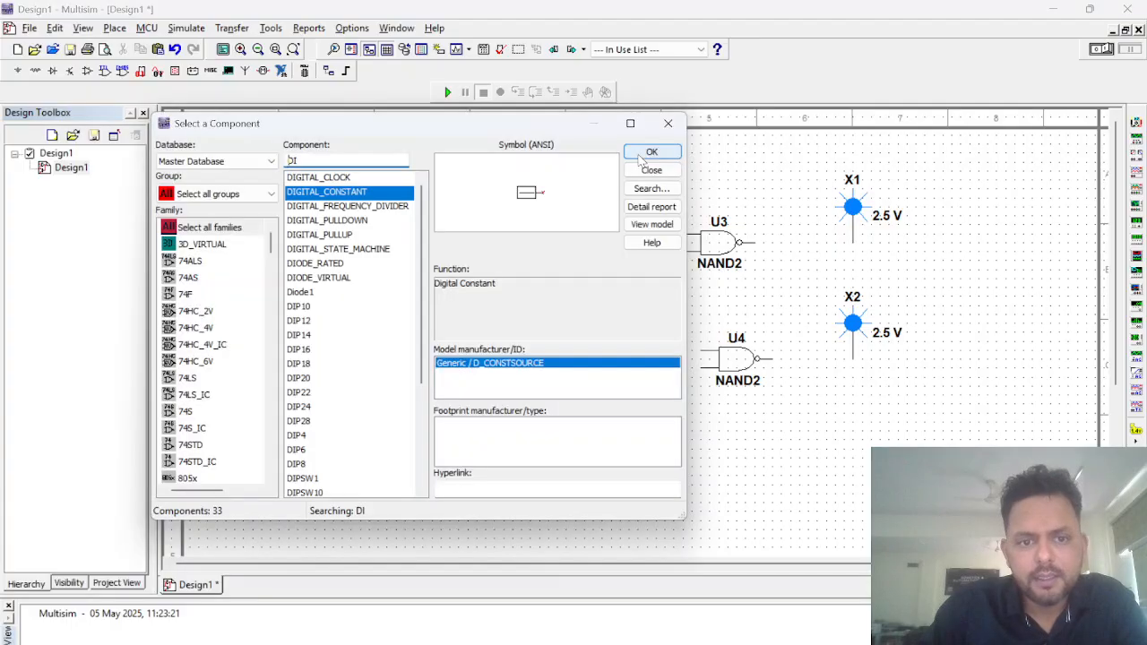
left_click(663, 126)
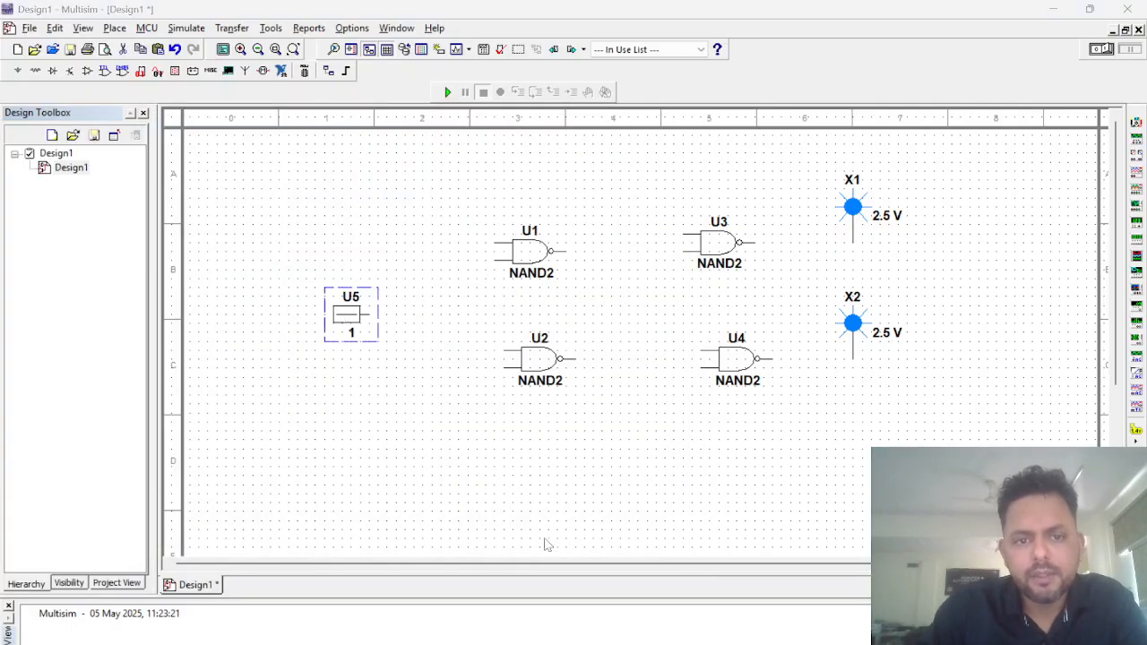
left_click(594, 523)
left_click(363, 311)
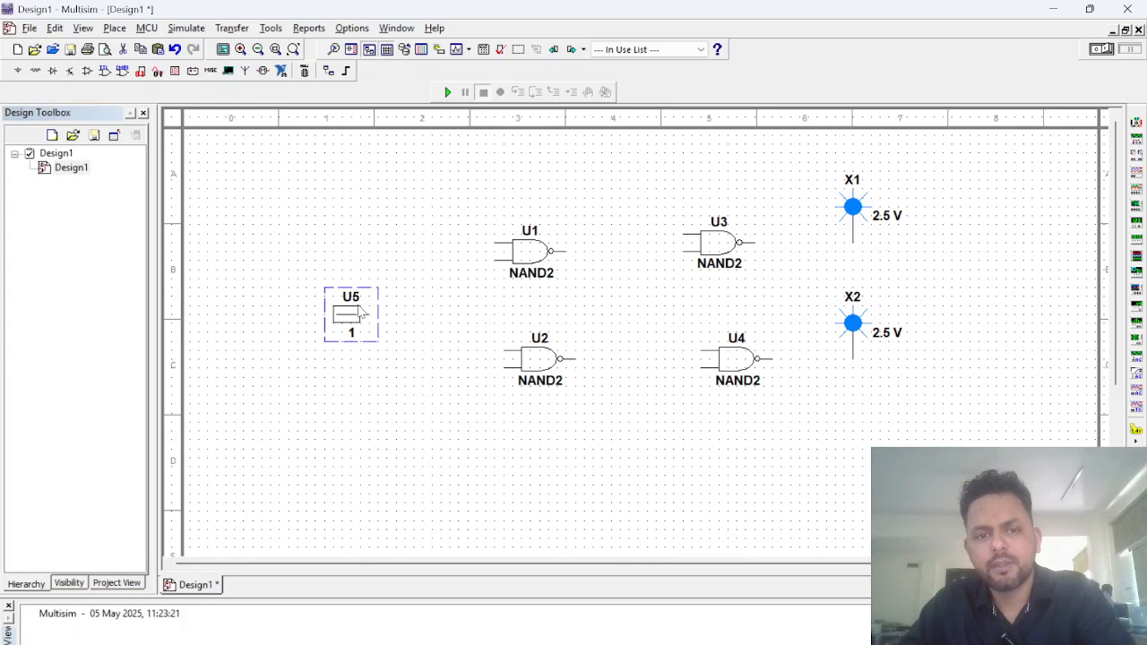
key("Delete")
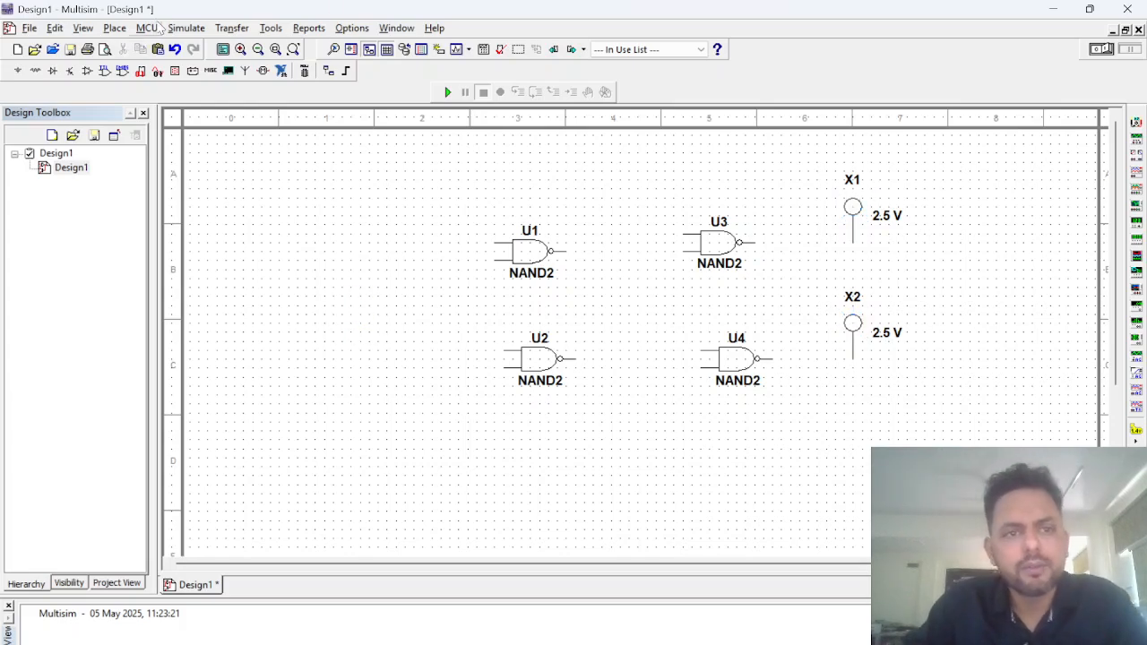
left_click(269, 28)
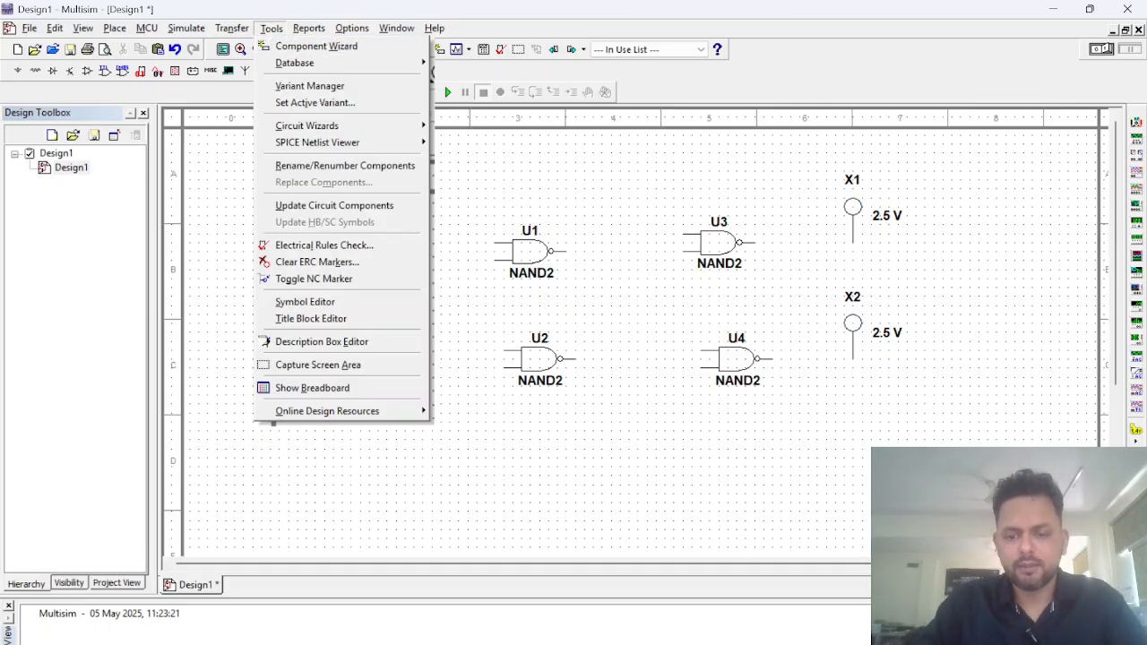
left_click(633, 644)
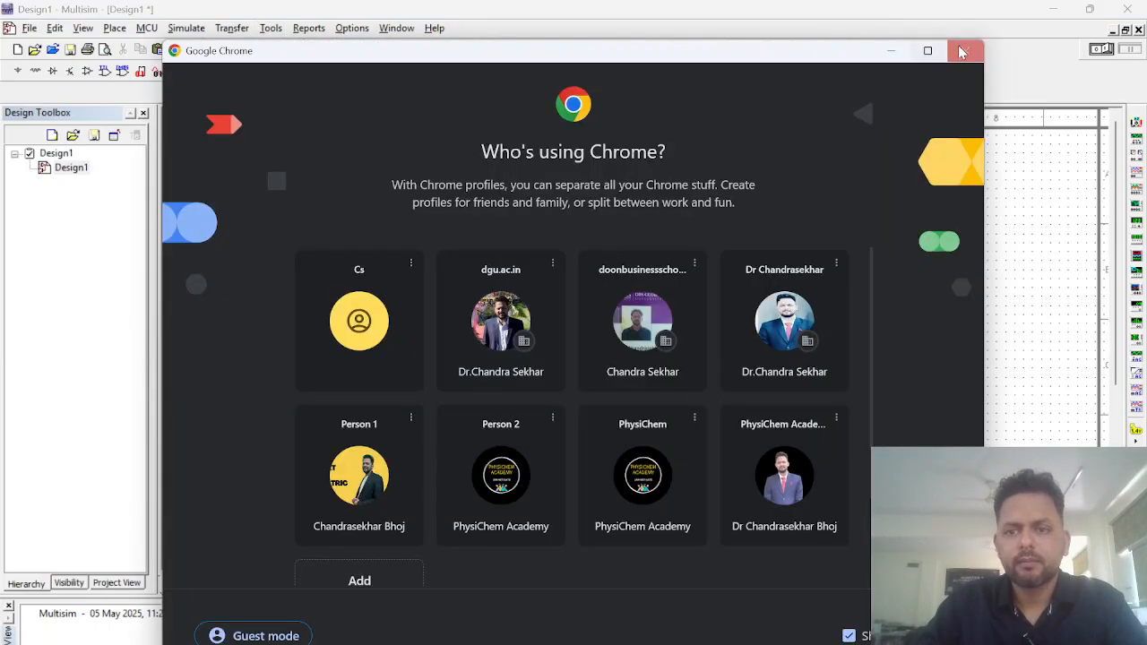
left_click(965, 50)
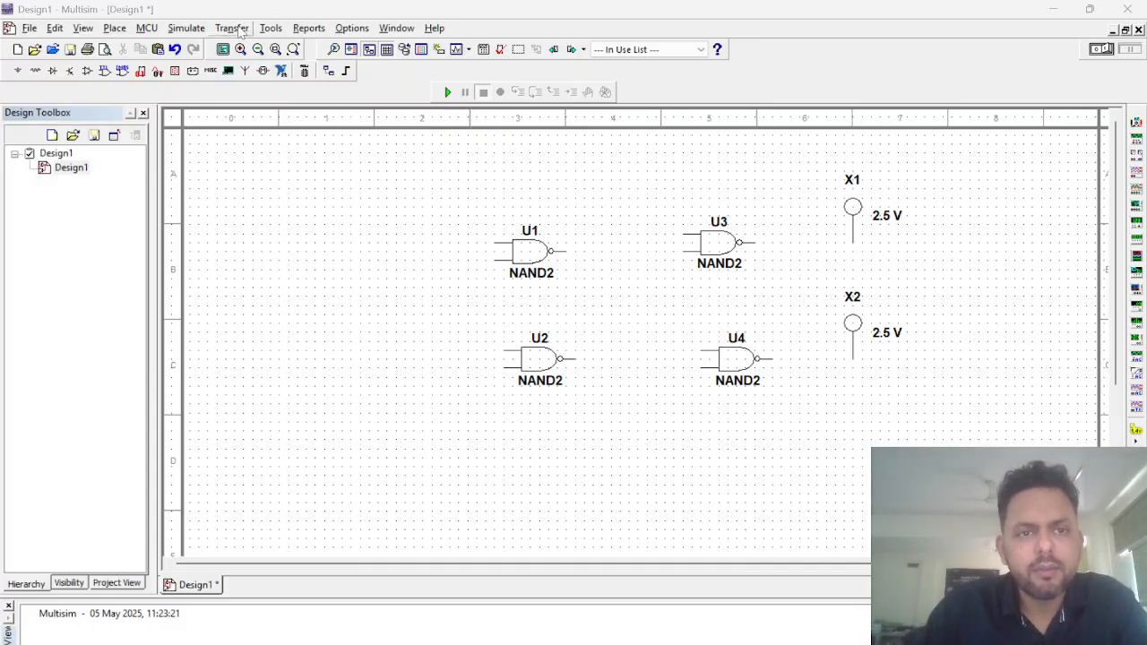
Step: Search the component library for INT and place an INTERACTIVE_DIGITAL_CONSTANT to the left of gate U1
left_click(115, 28)
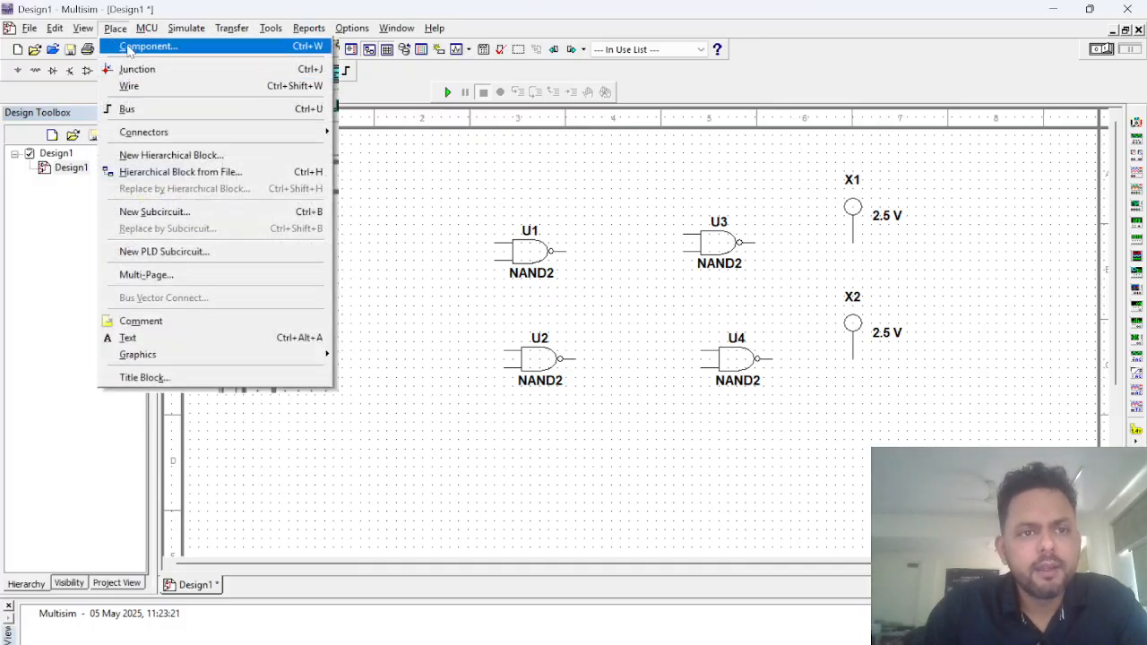
left_click(129, 42)
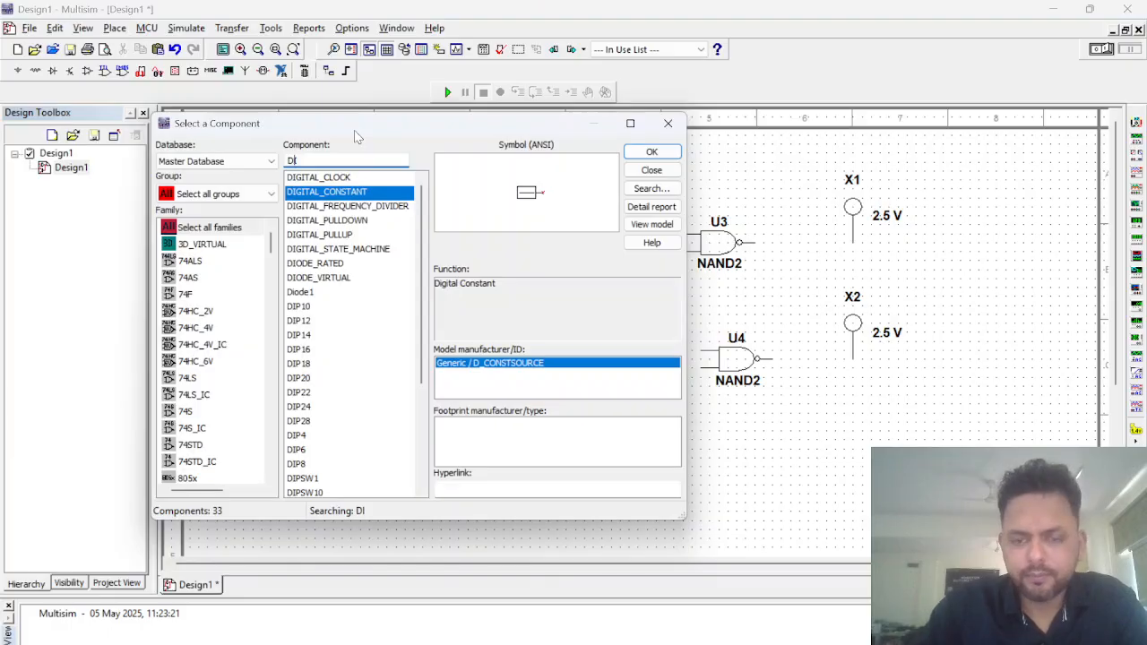
key("BackSpace")
key("BackSpace")
type("INTR")
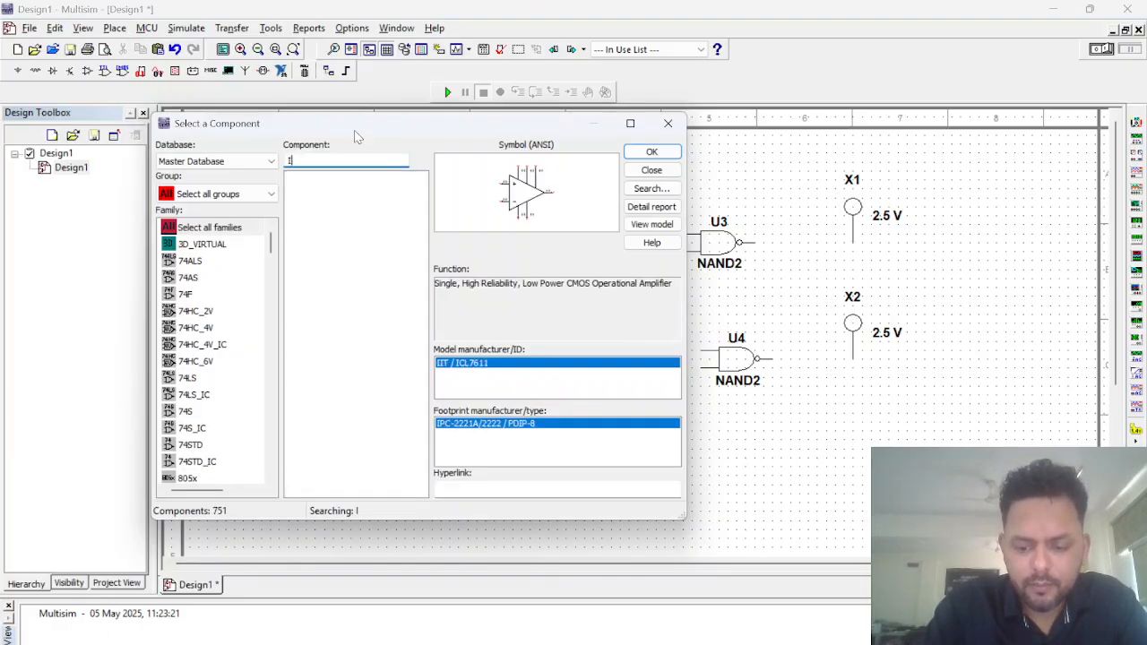
key("BackSpace")
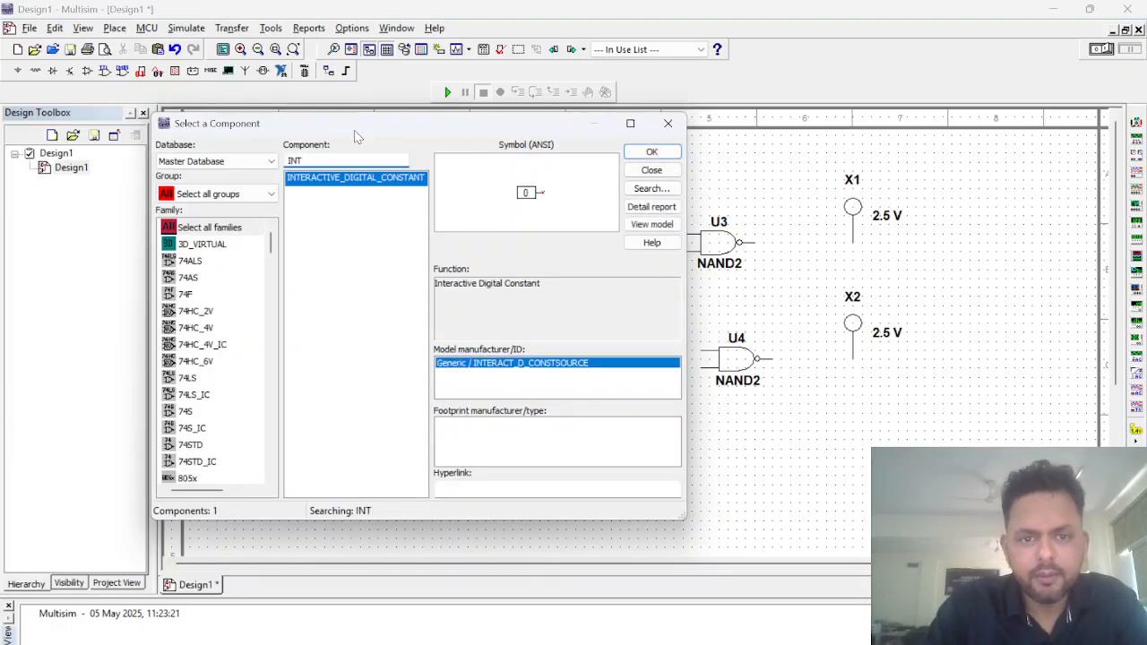
double_click(363, 187)
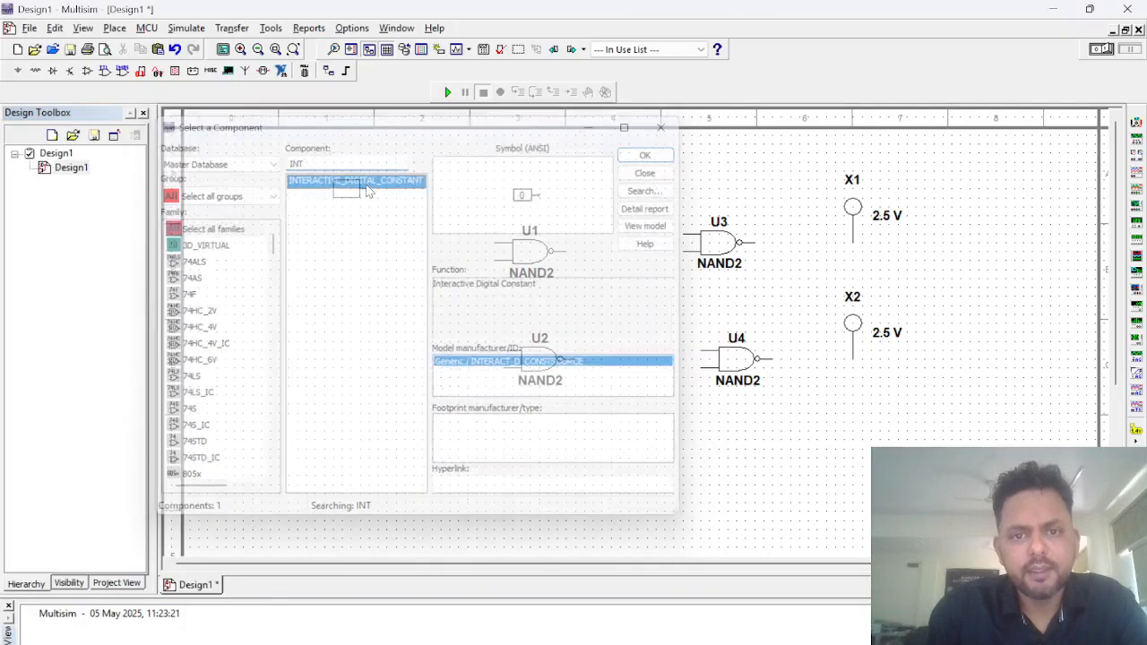
left_click(351, 252)
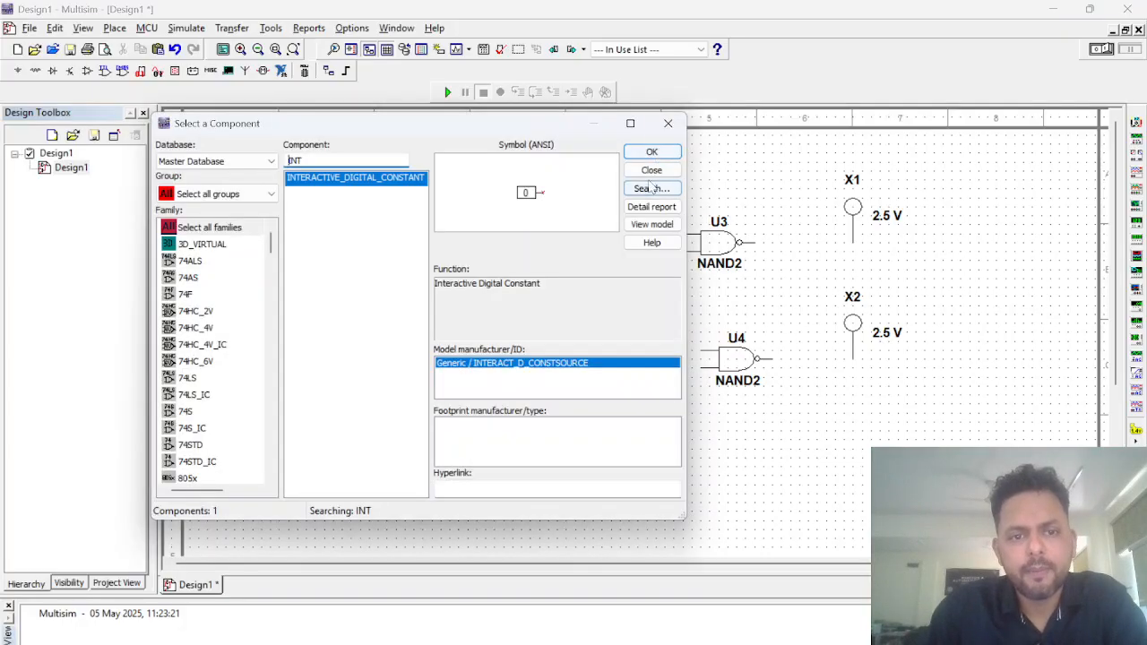
Step: Place two more INTERACTIVE_DIGITAL_CONSTANT inputs in a column below the first one
left_click(653, 152)
left_click(347, 324)
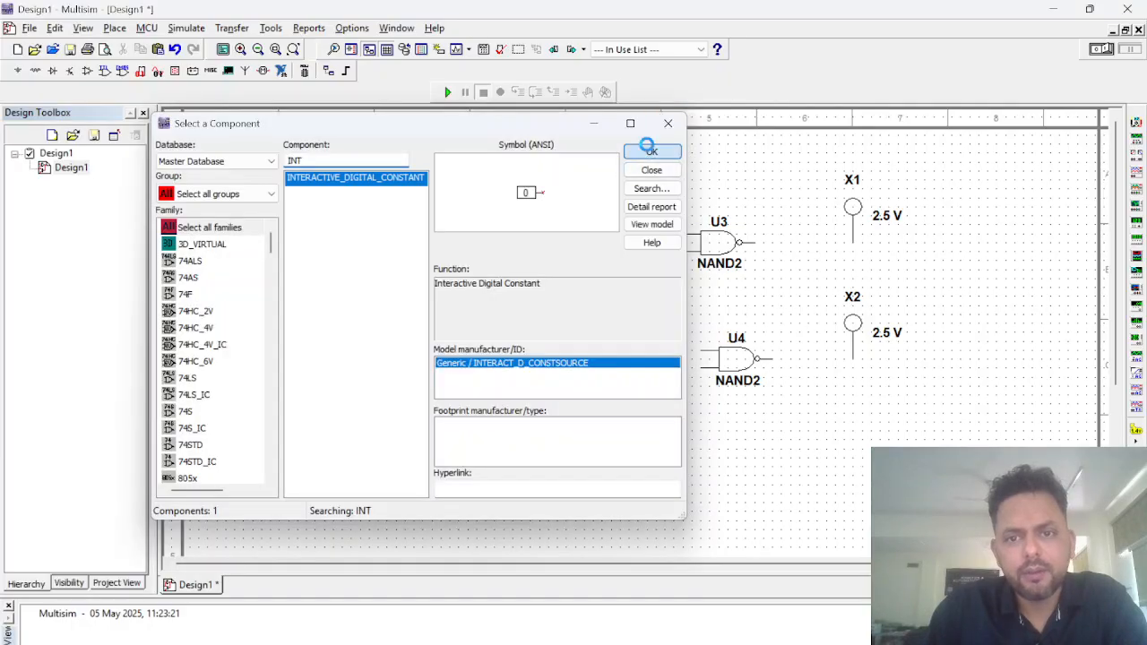
left_click(651, 152)
left_click(351, 394)
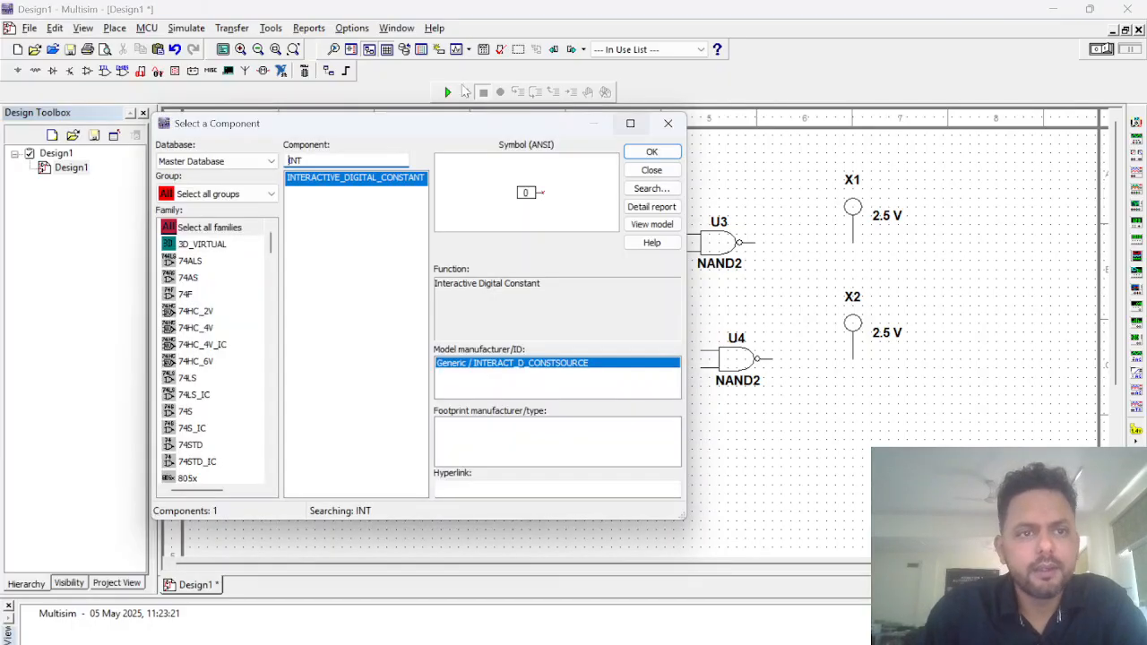
Step: Search the component library for CLOC to look for a clock source, and clear the search term
left_click(240, 157)
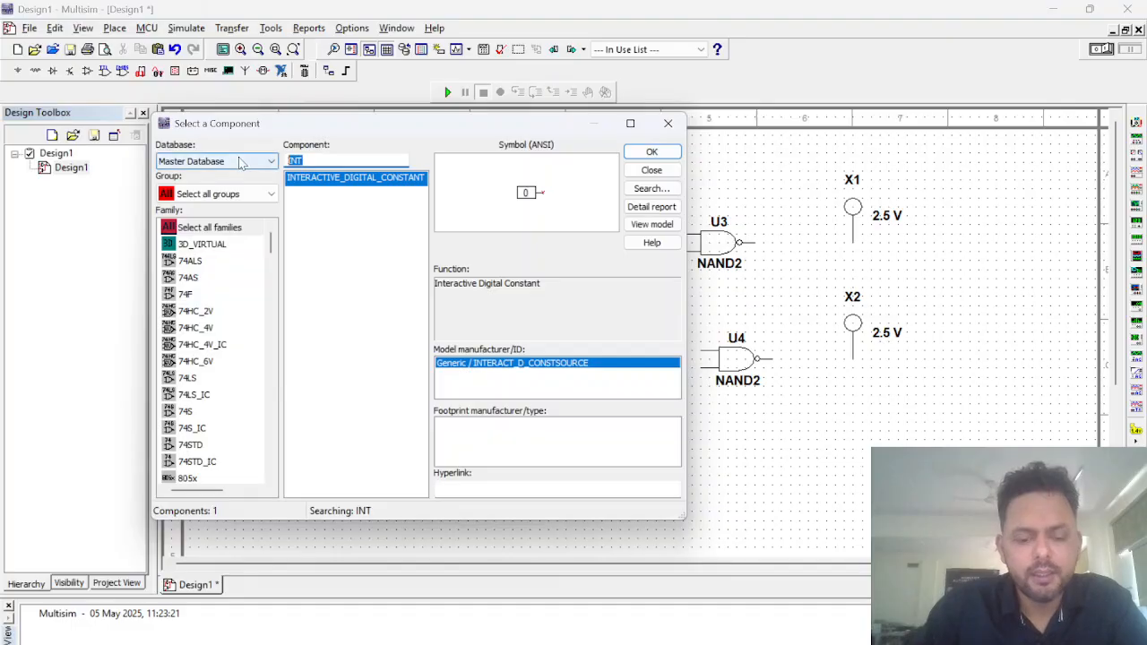
type("CLOC")
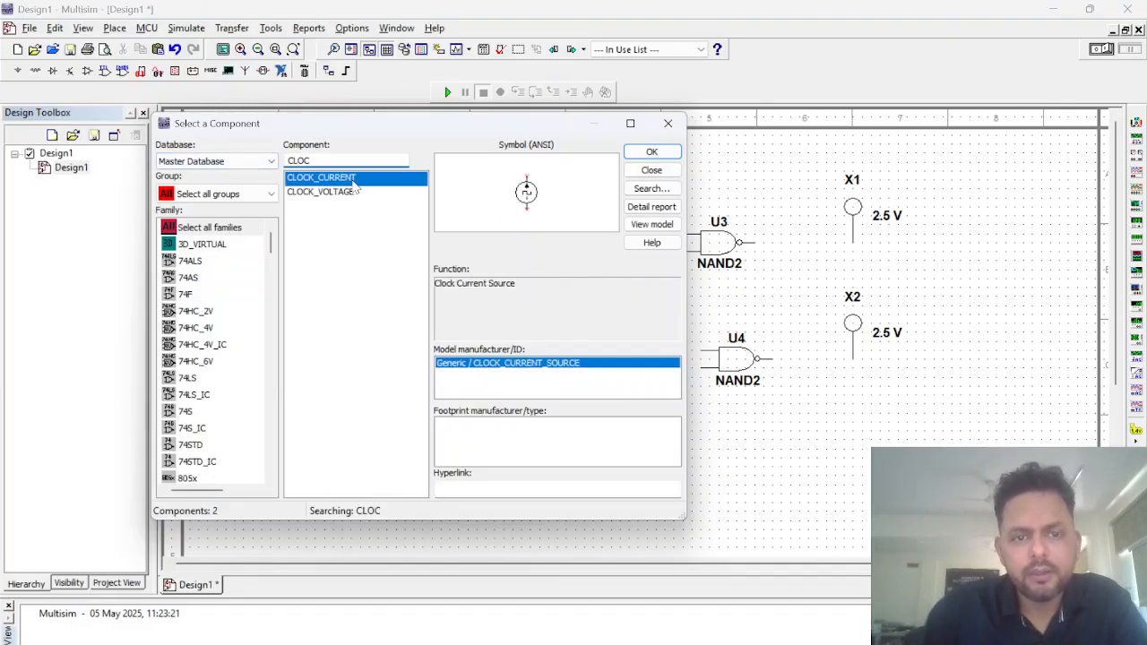
key("BackSpace")
key("BackSpace")
key("BackSpace")
Step: Search for DIG, place a DIGITAL_CLOCK beside the middle interactive input, and close the component library
type("DIG")
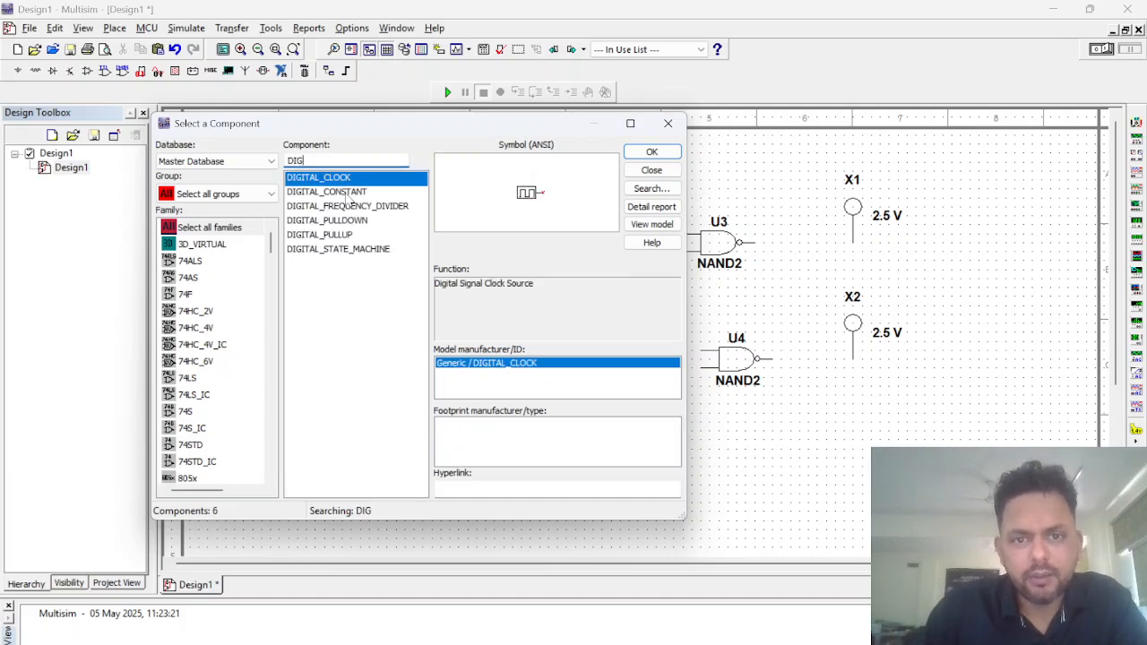
double_click(346, 186)
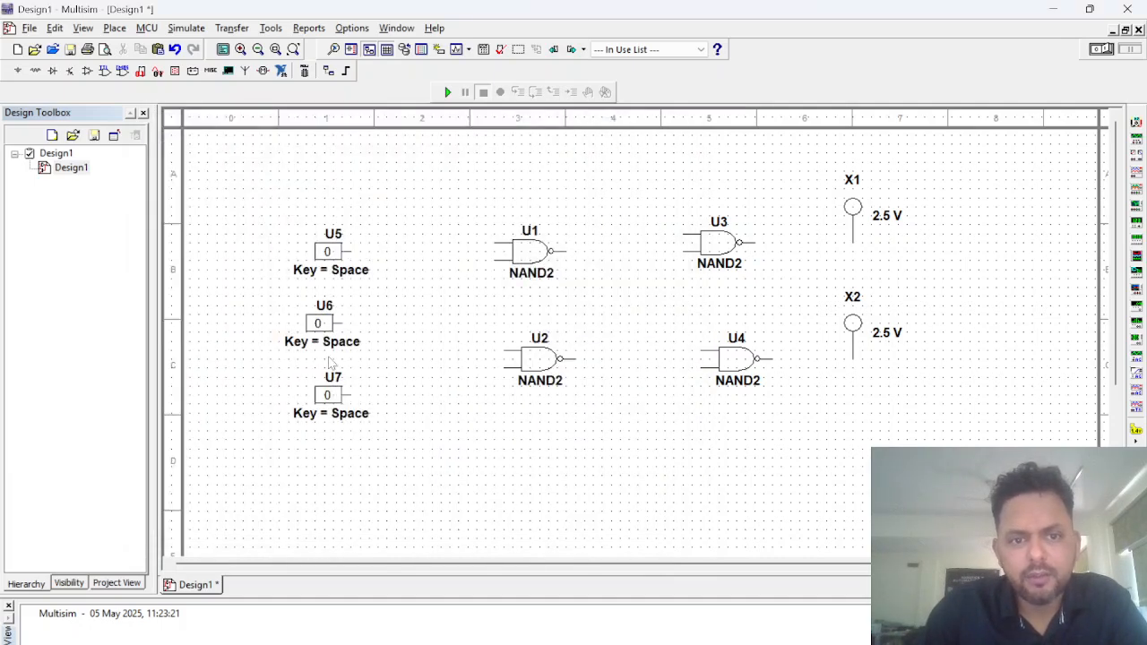
left_click(392, 334)
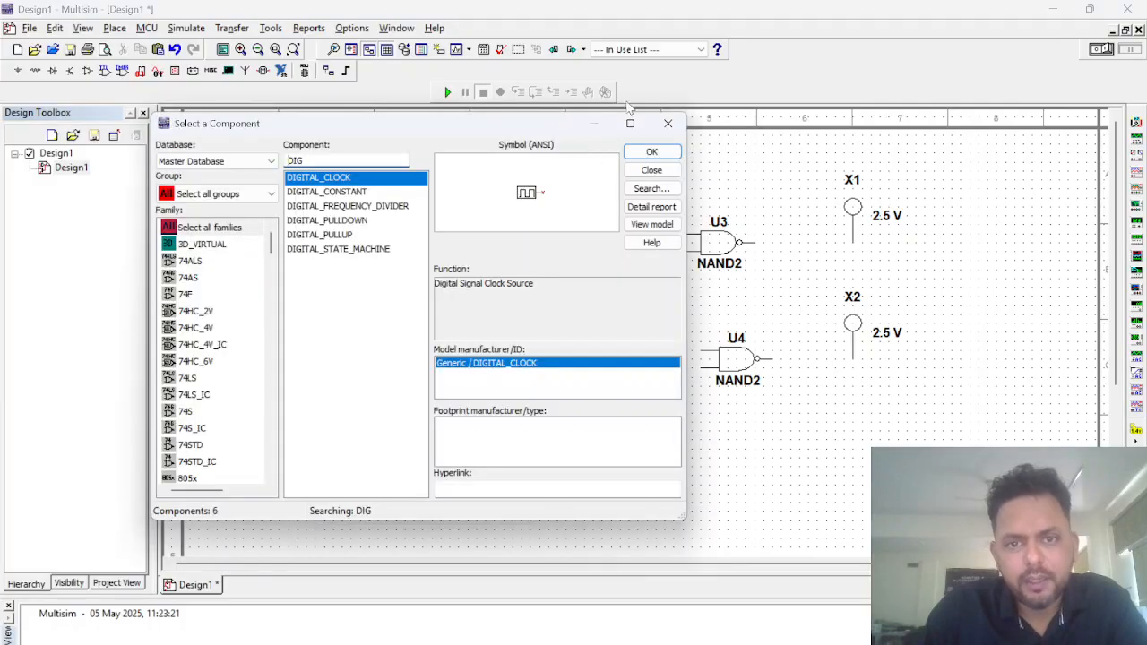
left_click(668, 123)
Step: Delete the middle interactive constant U6 and move the digital clock U8 into its place between U5 and U7
left_click(319, 323)
left_click(328, 341)
left_click(294, 311)
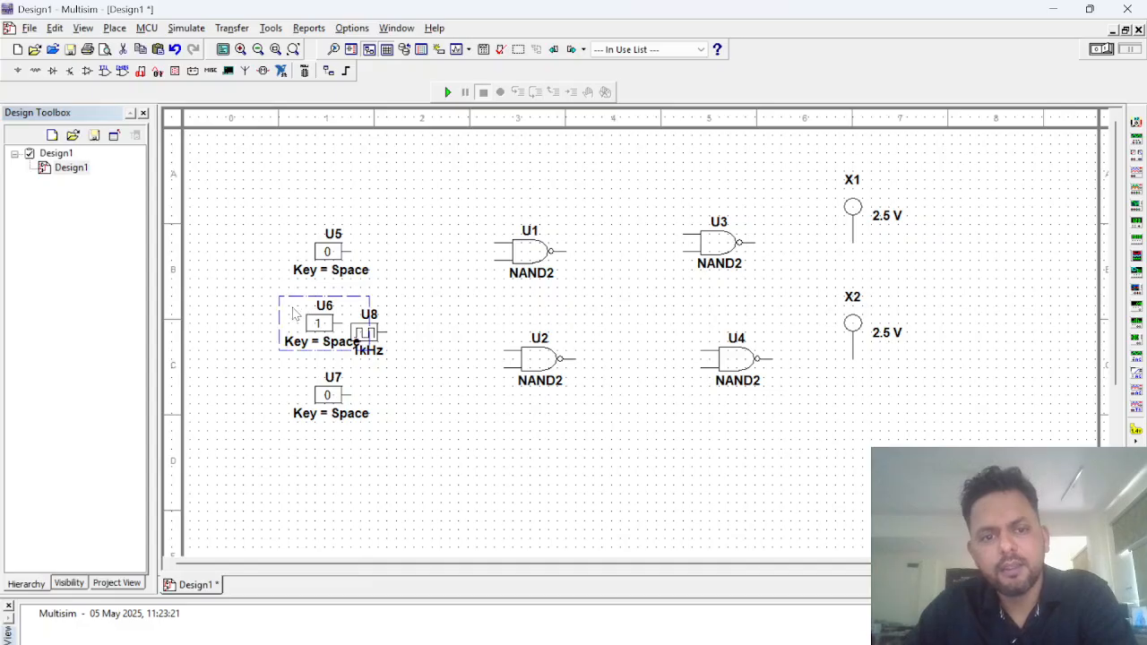
key("Delete")
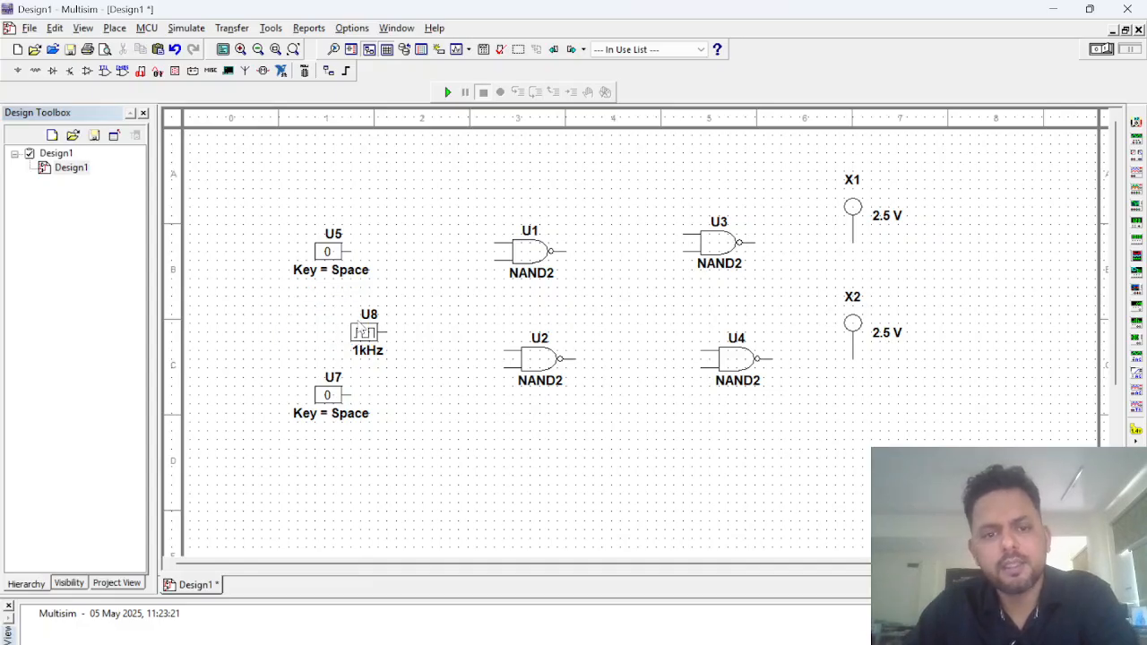
left_click_drag(357, 334, 302, 315)
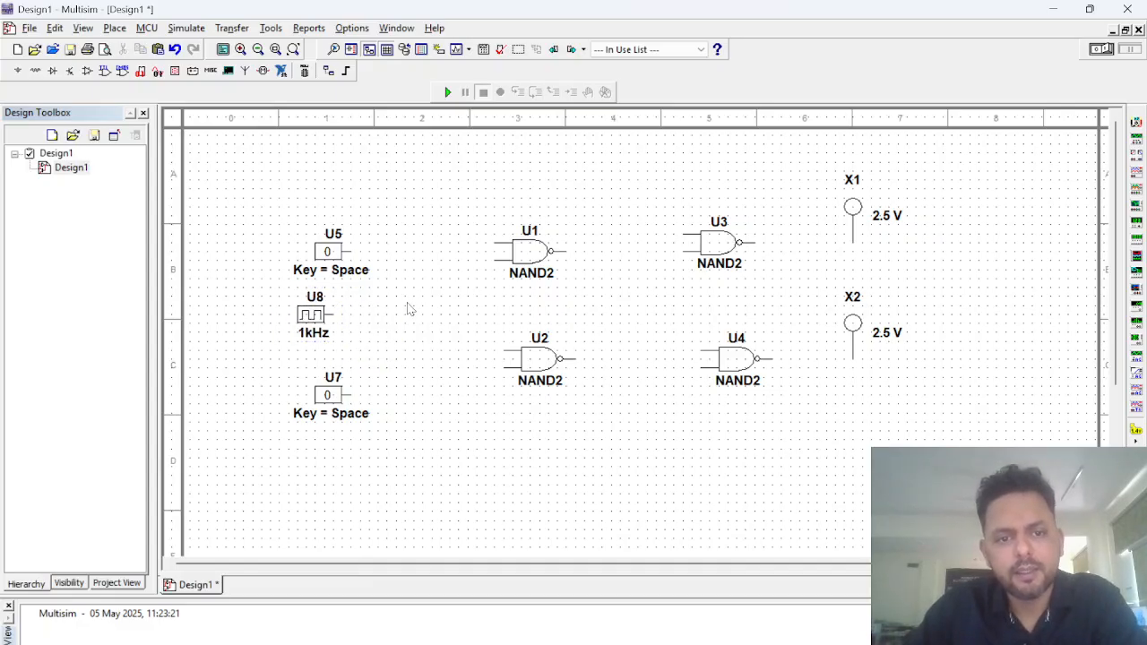
Step: Wire the digital clock U8 to the lower input of U1 and the upper input of U2
left_click(333, 315)
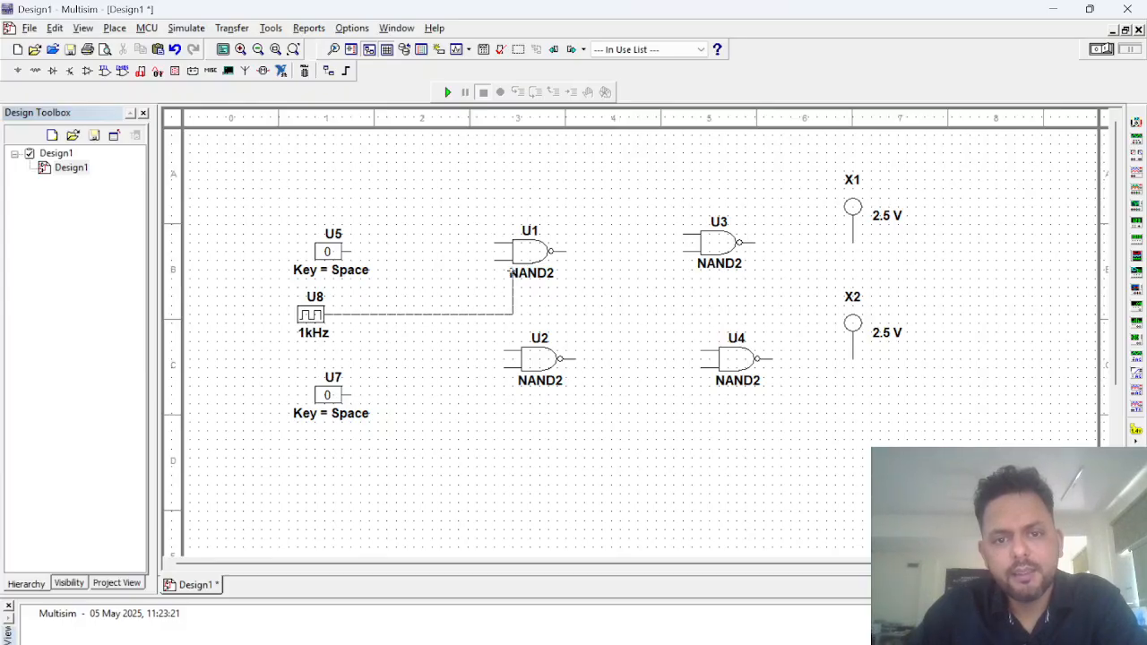
left_click(494, 261)
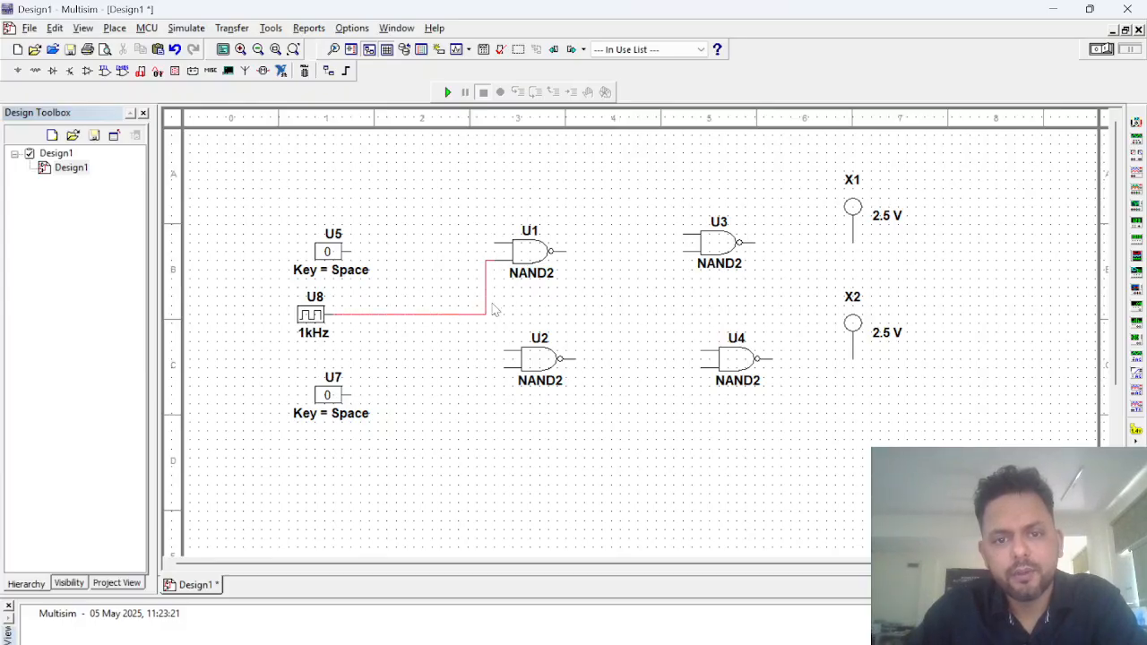
left_click(503, 351)
left_click(484, 313)
Step: Wire input U5 to the upper input of U1 and input U7 to the lower input of U2
left_click(348, 251)
left_click(498, 241)
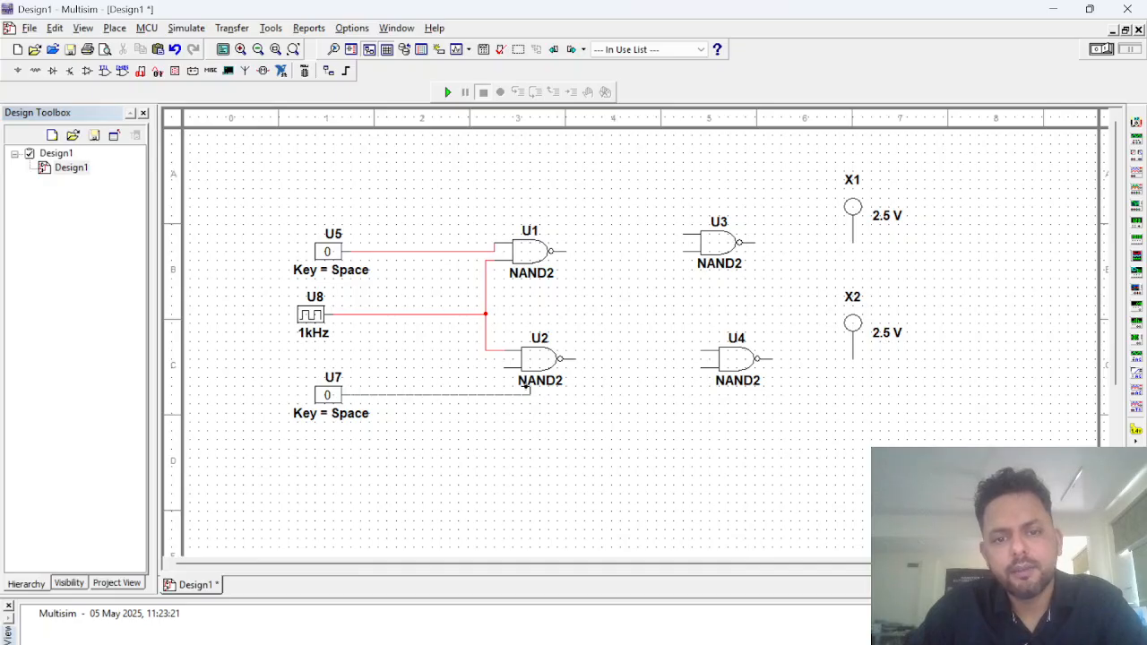
left_click(507, 368)
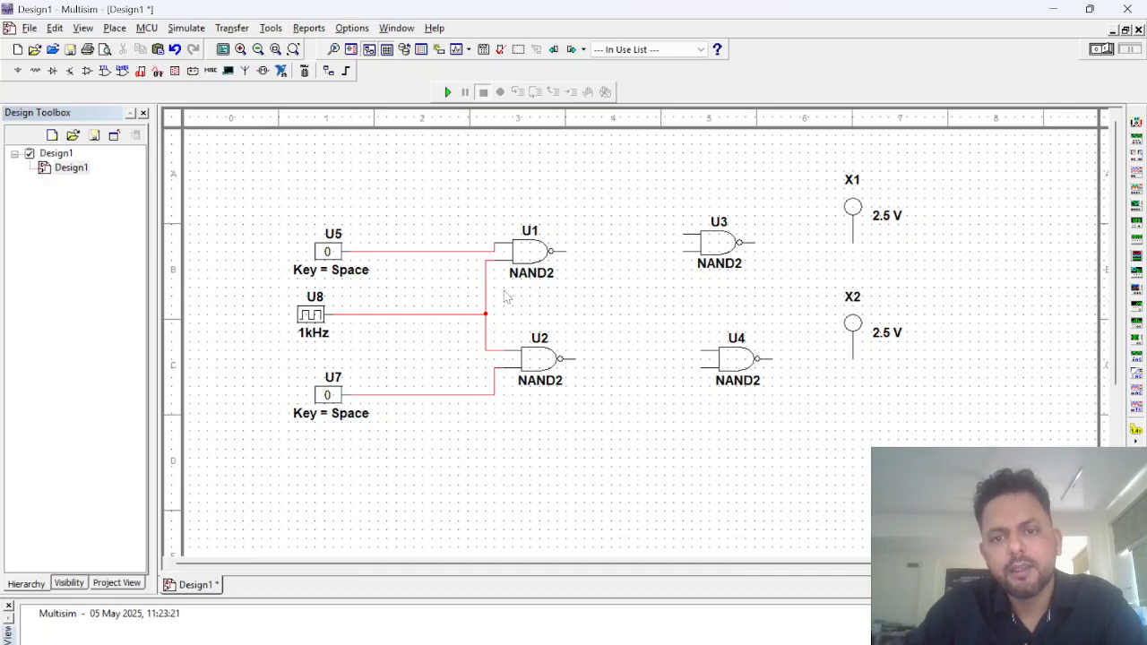
Step: Shift gate U1 closer to U3, and wire U1's output to U3's upper input and U2's output to U4's lower input
left_click_drag(563, 253, 607, 253)
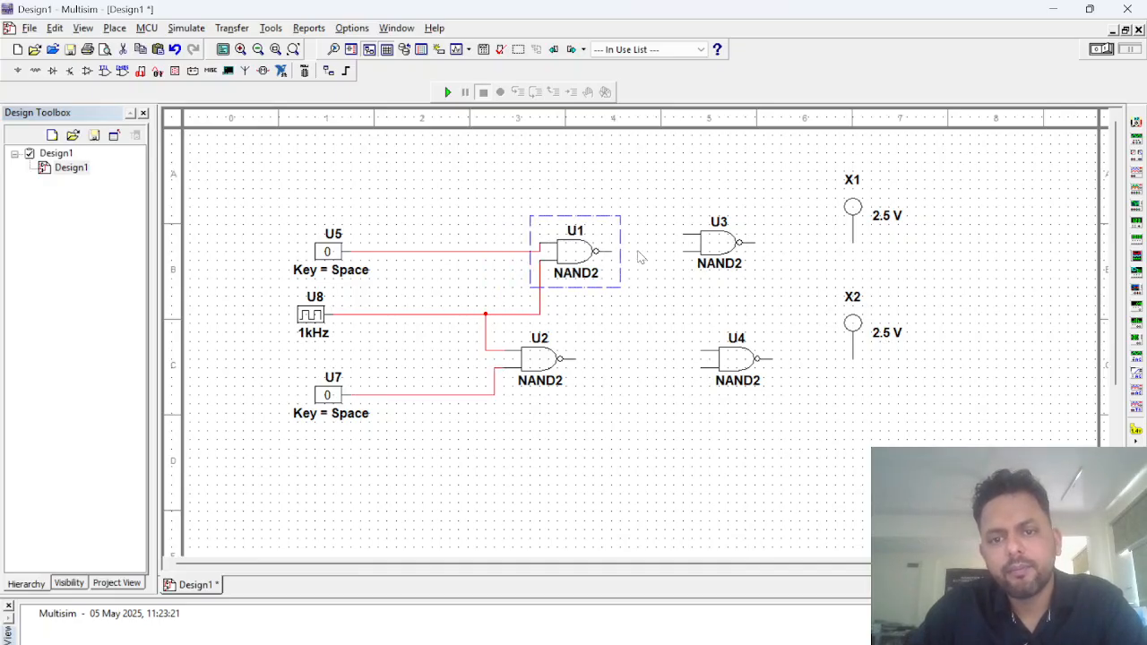
left_click(662, 266)
left_click(609, 251)
left_click(677, 238)
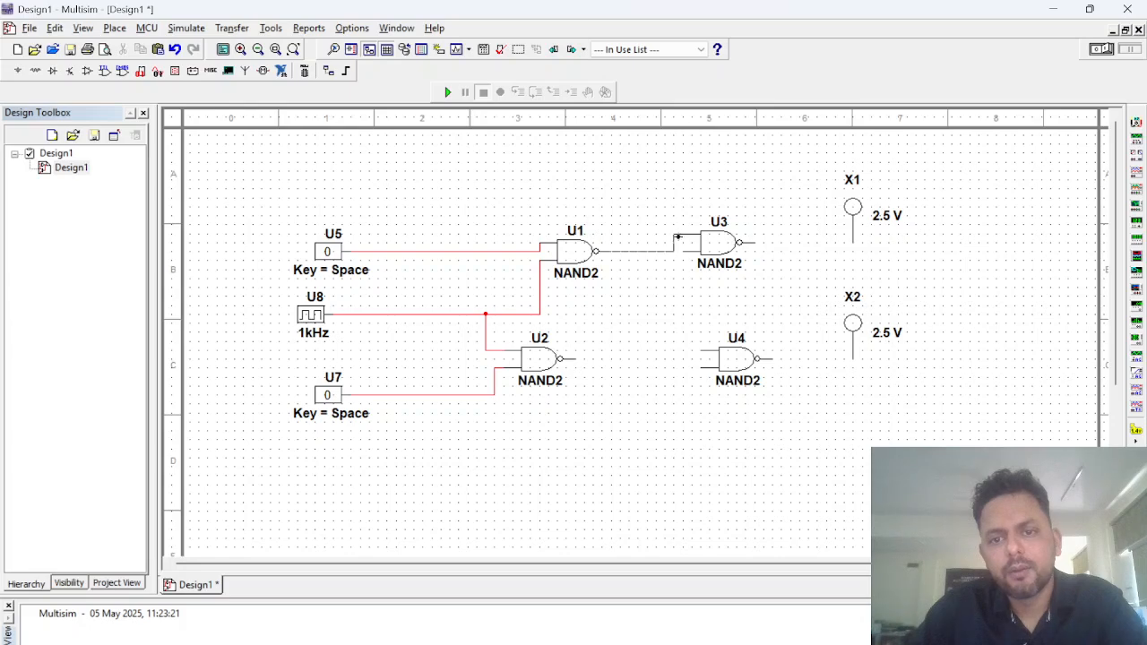
left_click(576, 358)
left_click(701, 359)
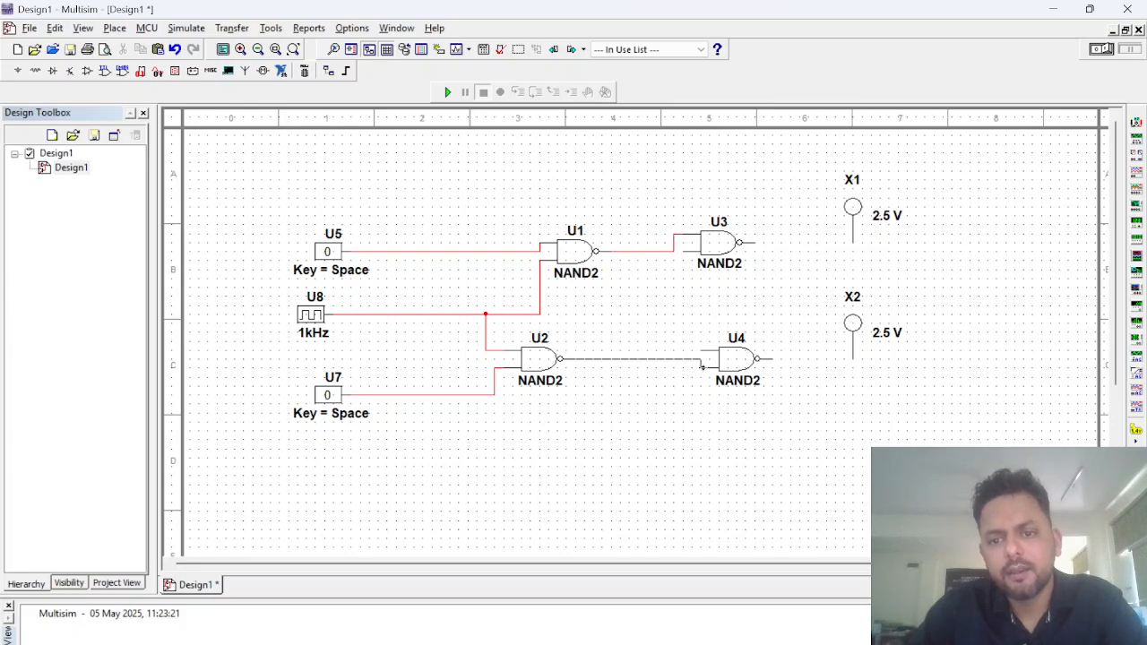
left_click(680, 252)
left_click(701, 351)
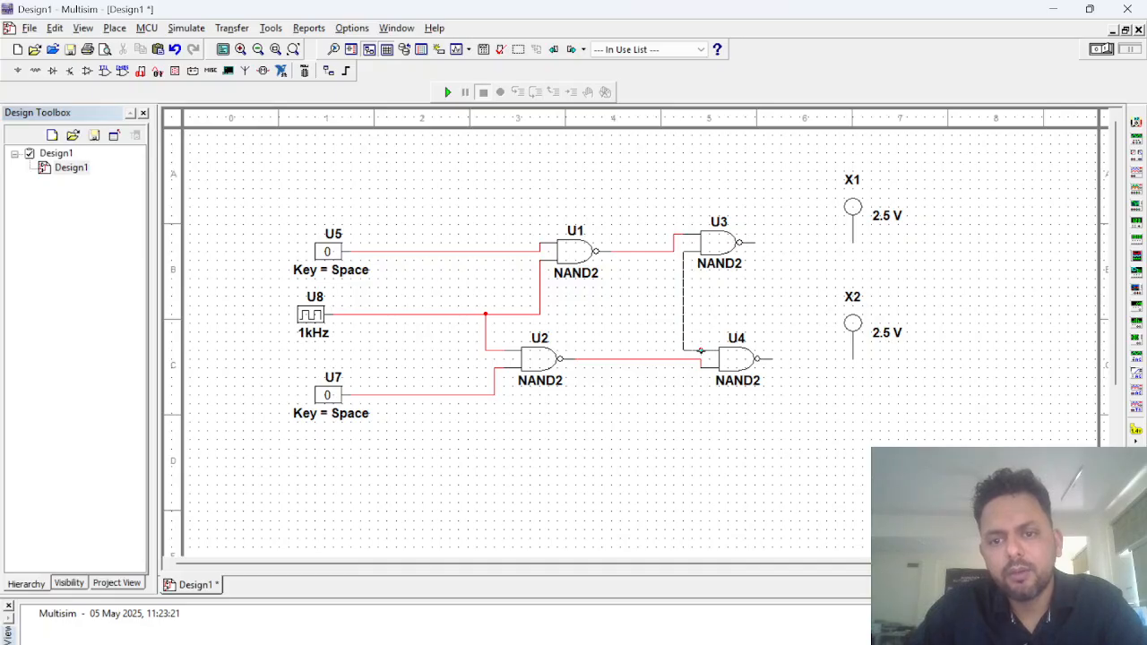
left_click(682, 293)
key("Delete")
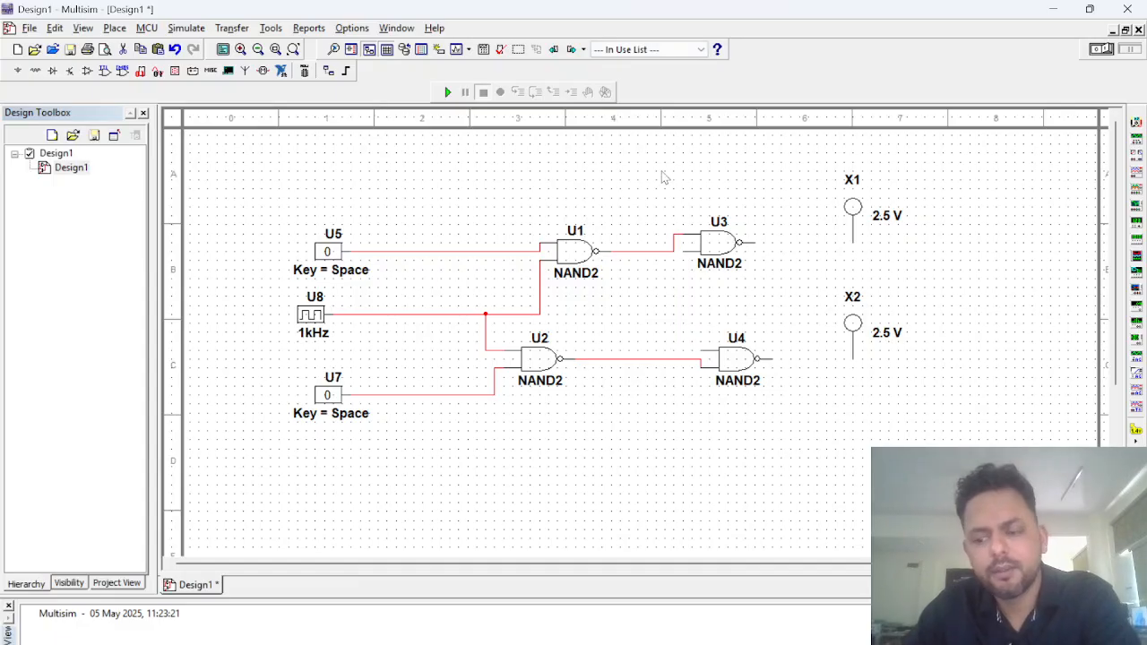
Step: Cross-couple the output gates by wiring U4's output to U3's lower input and U3's output to U4's upper input
left_click(771, 358)
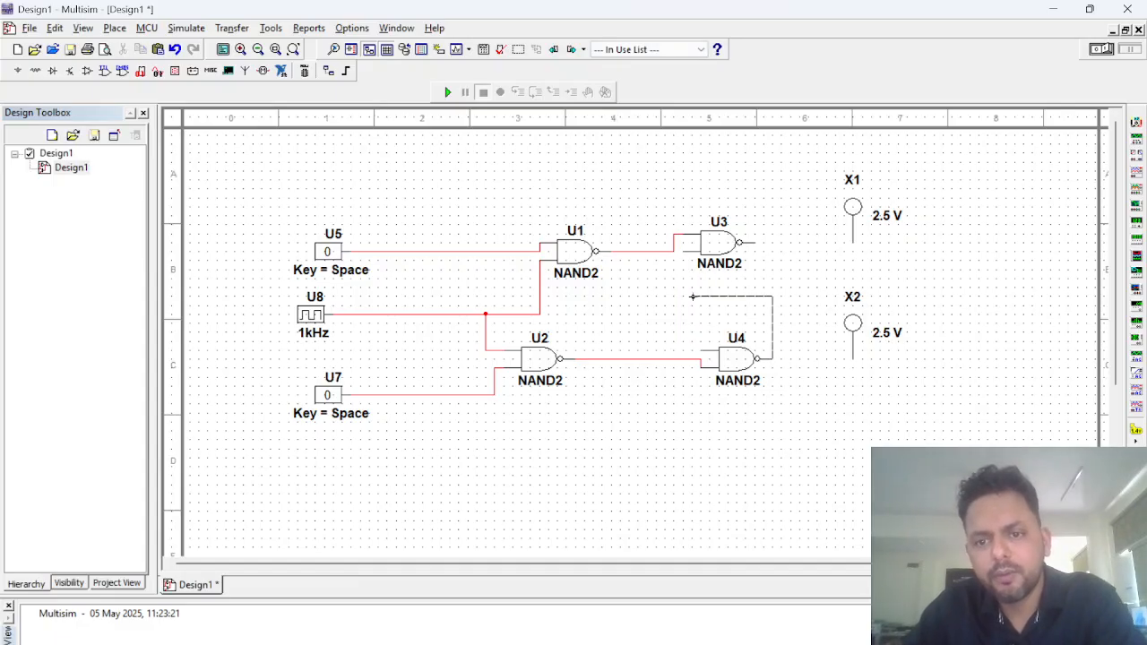
left_click(683, 305)
left_click(682, 253)
left_click(751, 243)
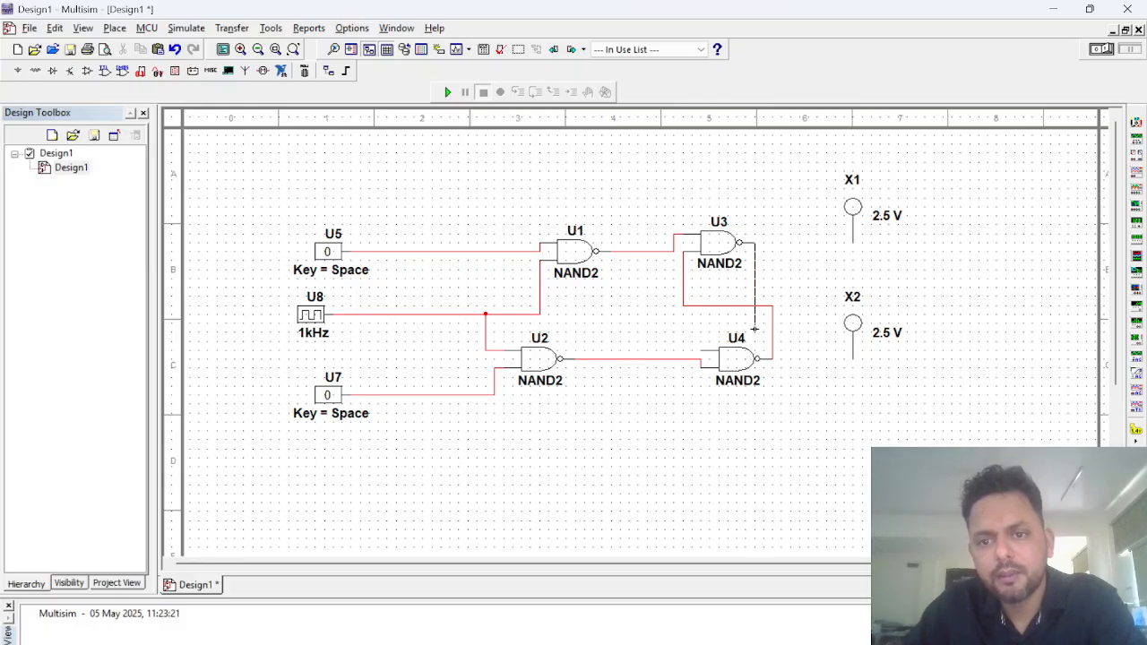
left_click(701, 352)
Step: Wire probe X1 to the output of U3 and probe X2 to the output of U4
left_click(852, 237)
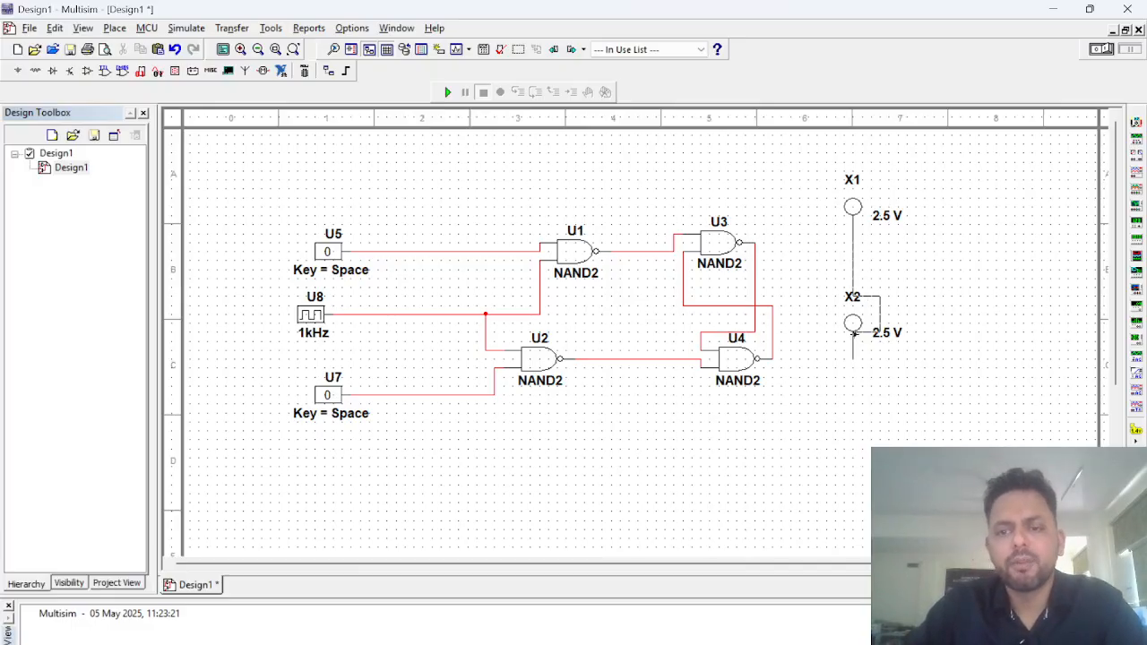
left_click(754, 252)
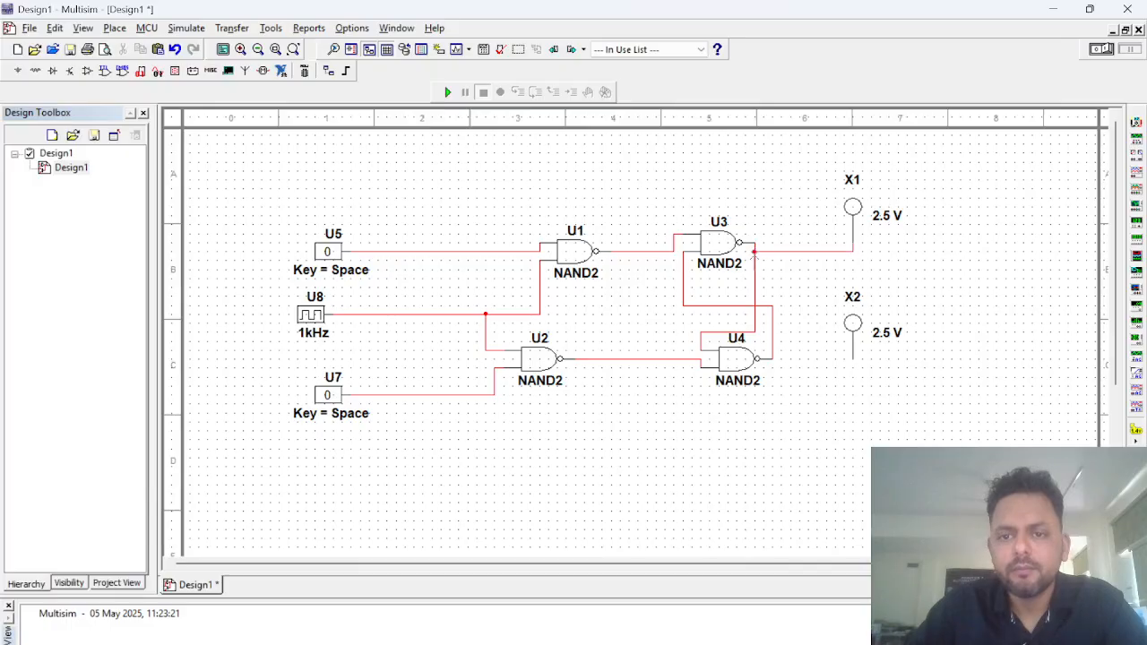
left_click(852, 358)
left_click(772, 351)
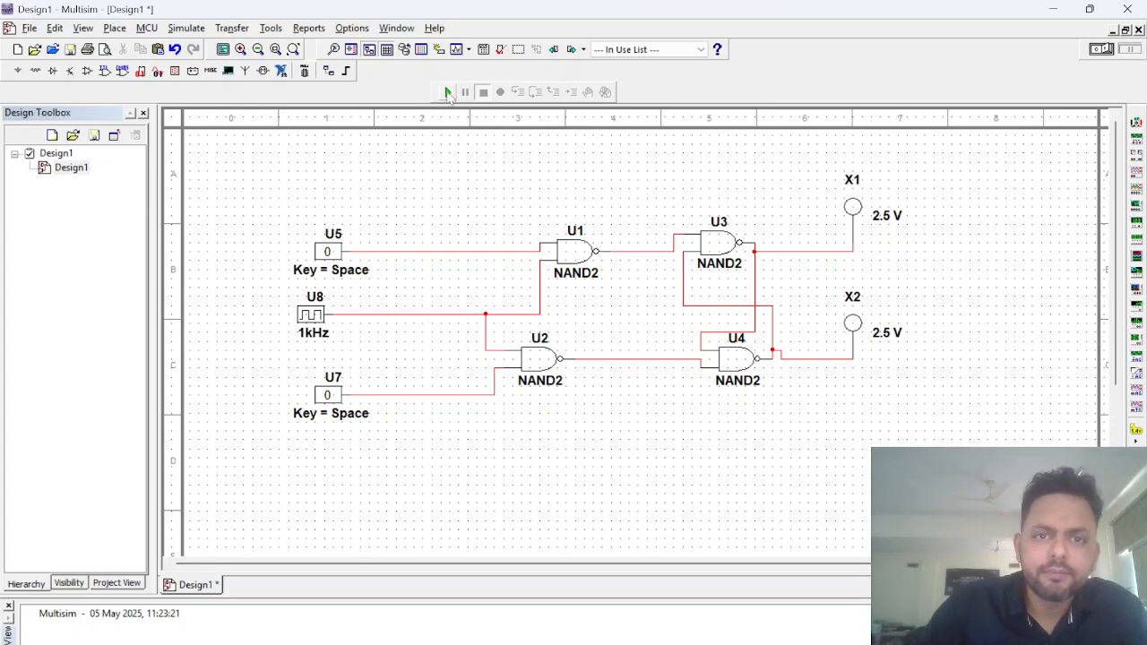
Step: Run the simulation and set the digital clock U8's frequency to 3 kHz
left_click(449, 93)
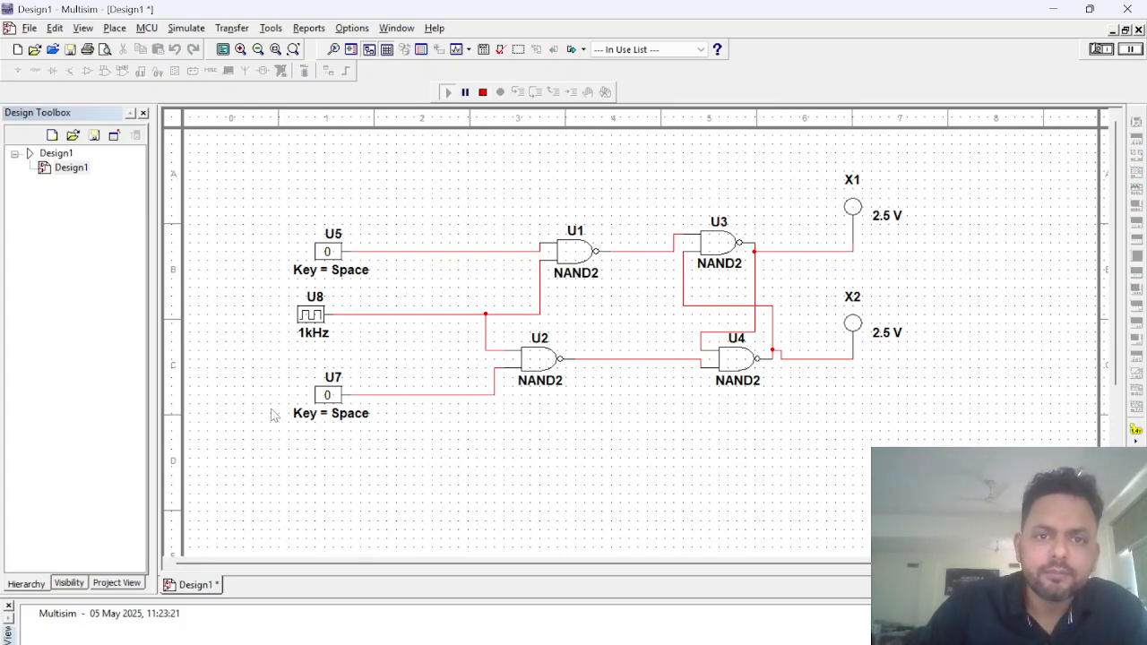
double_click(311, 316)
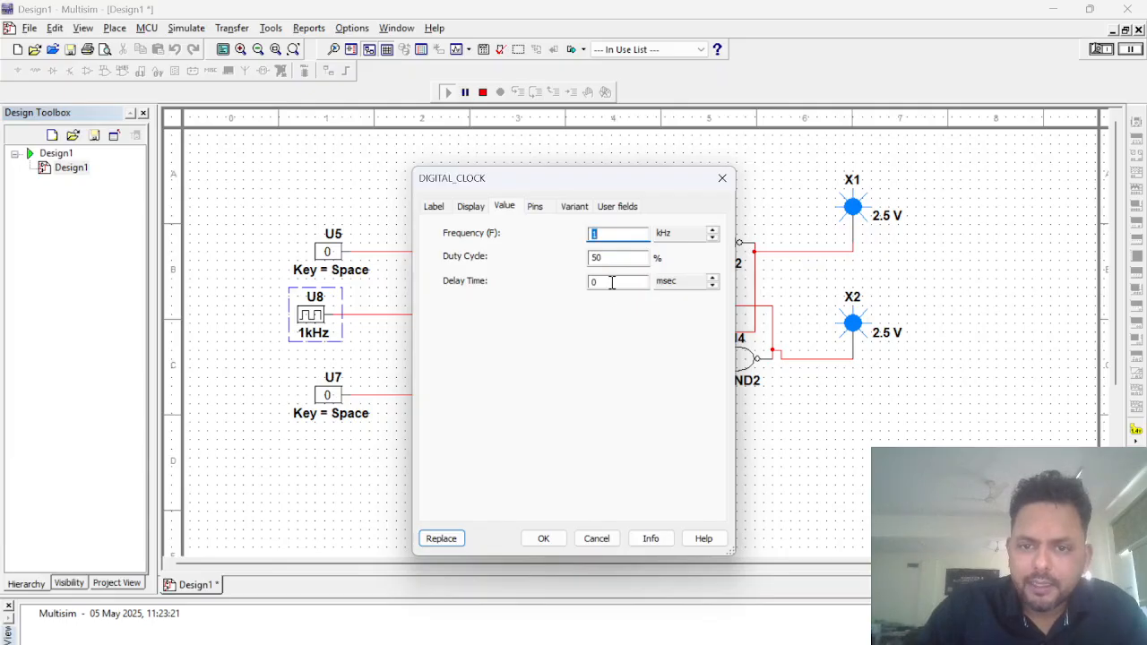
type("3")
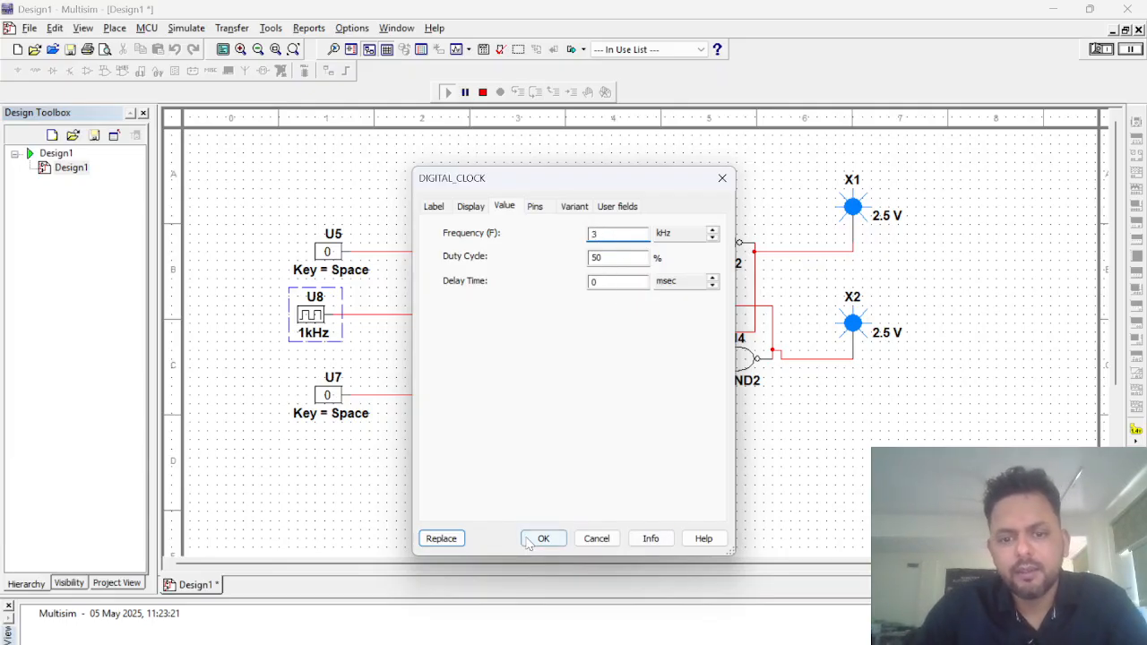
left_click(543, 538)
left_click(570, 399)
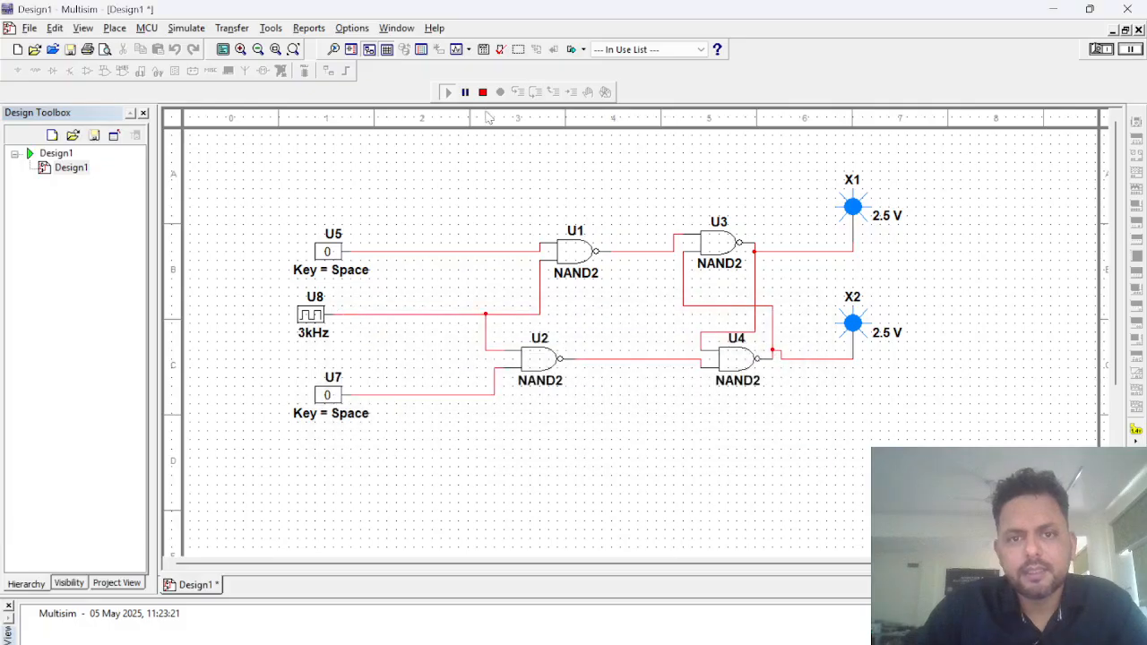
Step: Stop the simulation, set the digital clock U8's frequency to 10 kHz, and run the simulation again
left_click(482, 92)
right_click(309, 315)
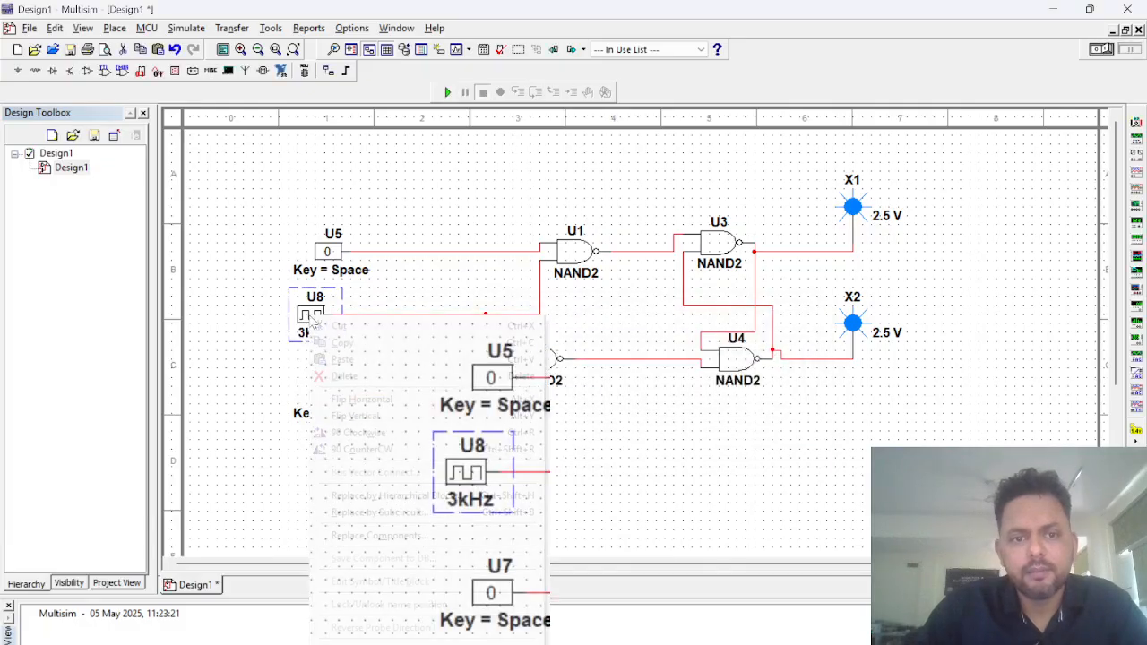
key("Escape")
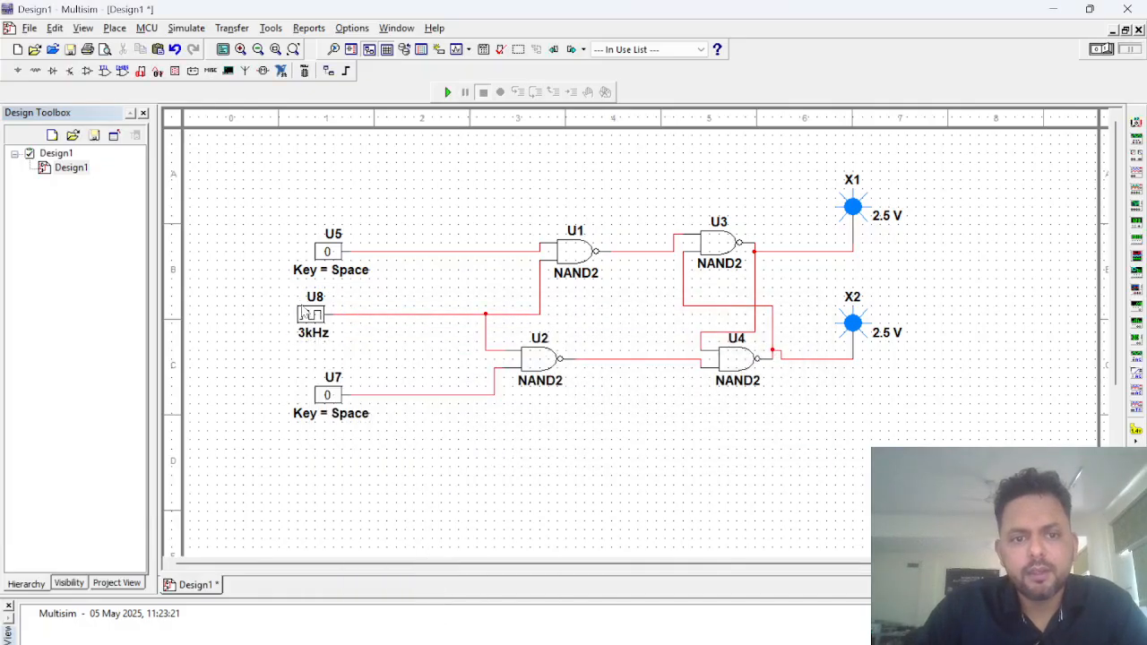
double_click(309, 313)
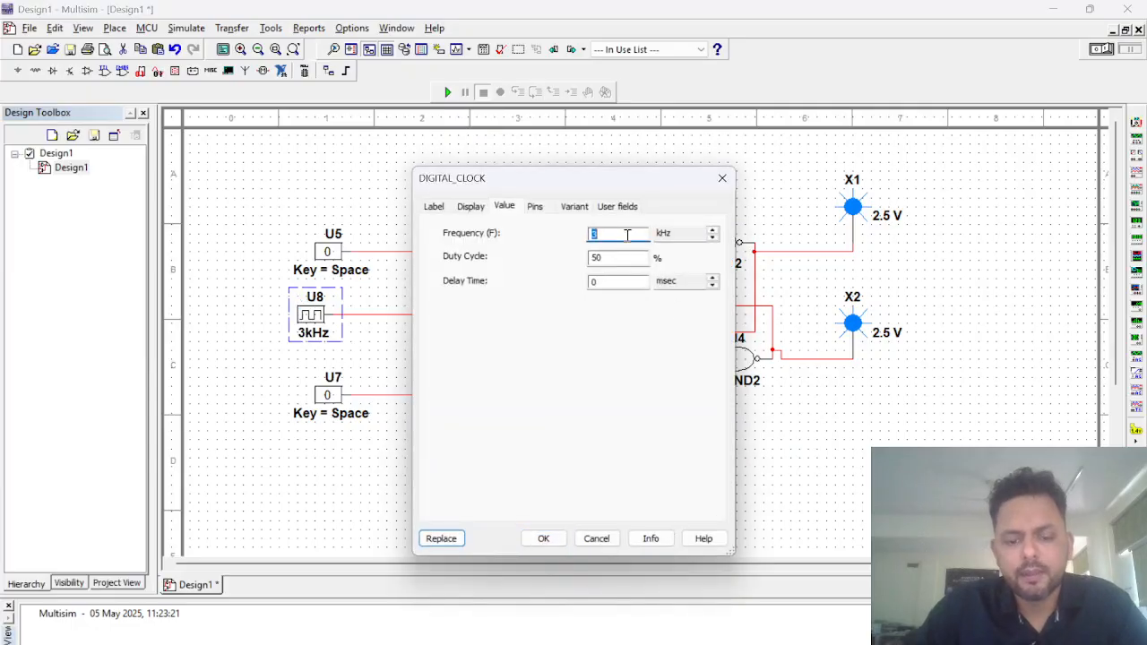
type("10")
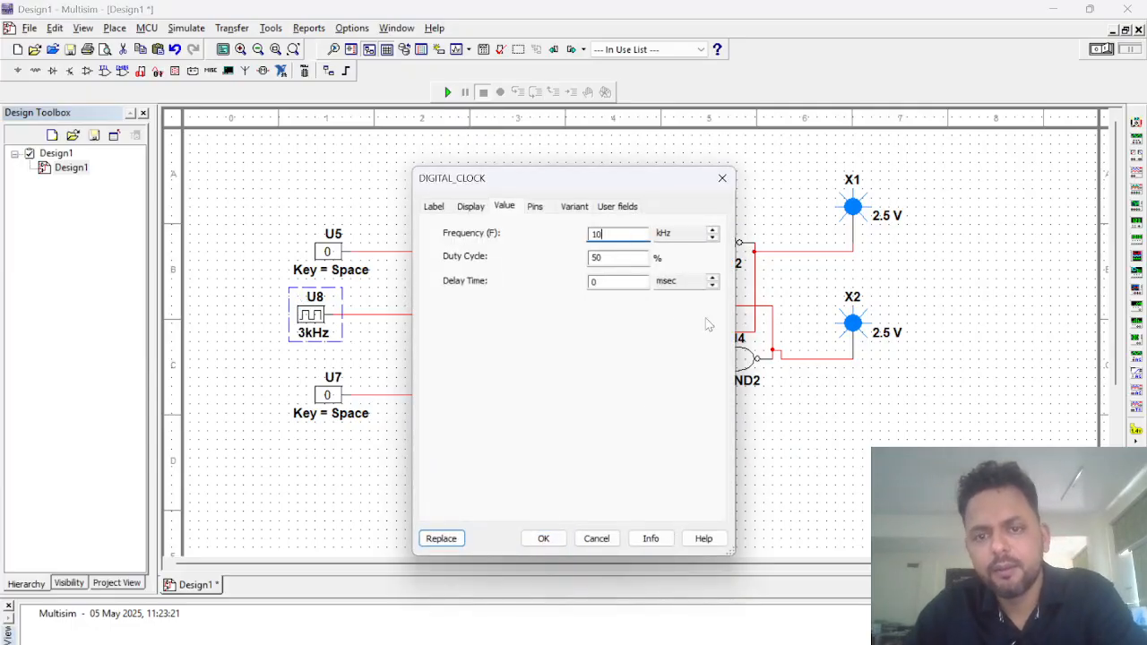
left_click(541, 539)
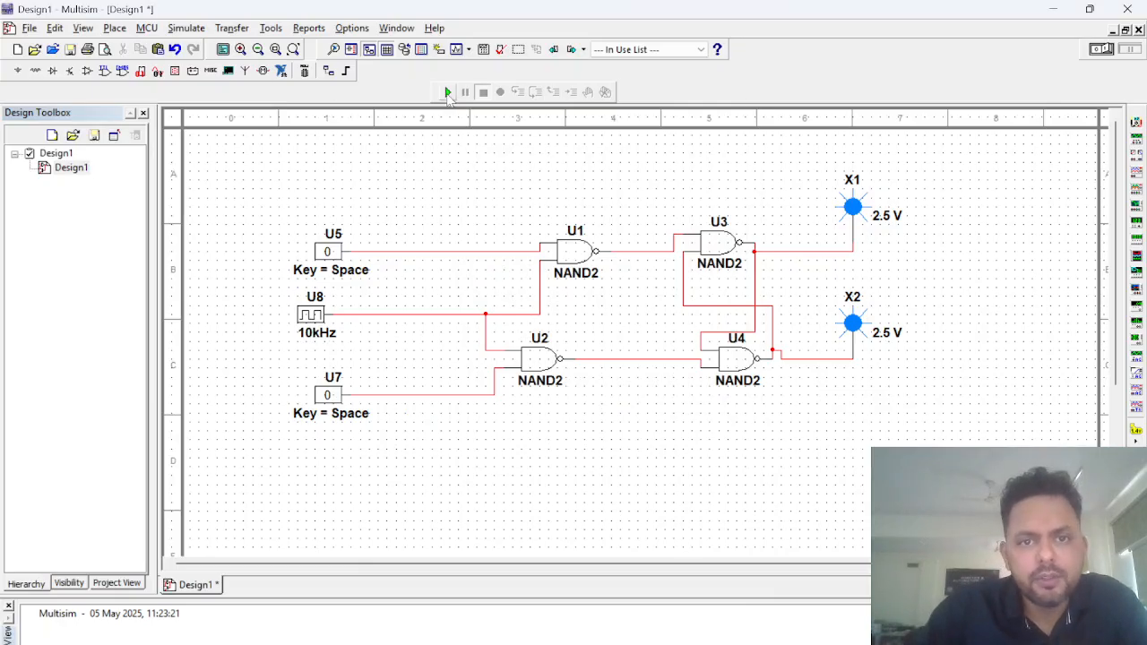
left_click(447, 93)
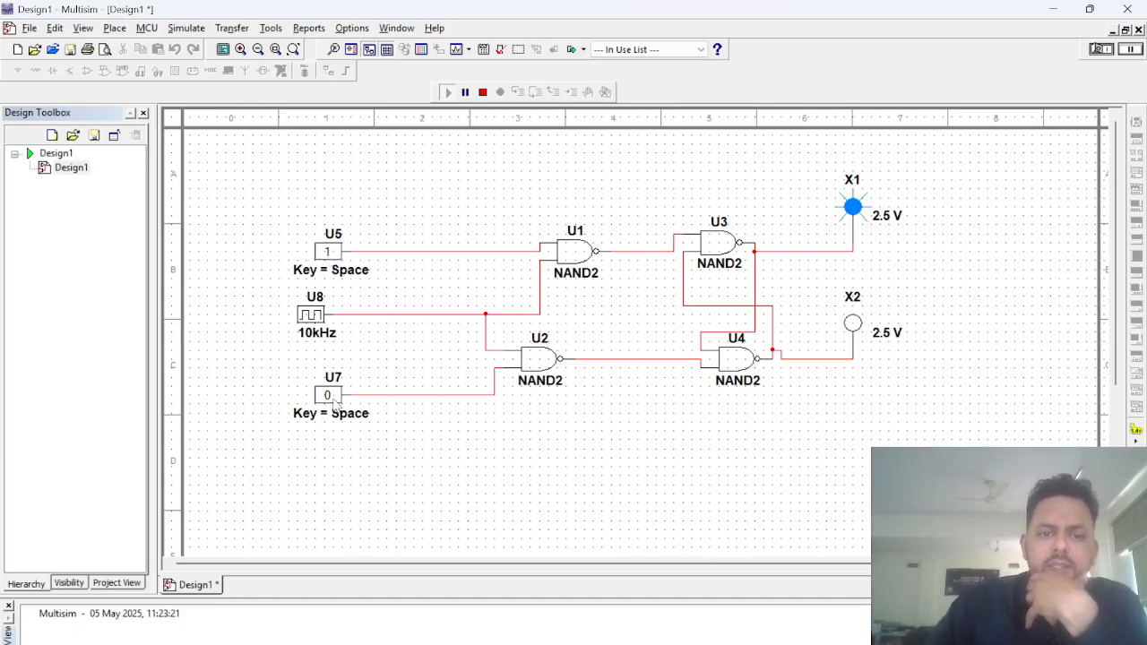
Step: Review the digital clock U8's value settings, and test input U7 at 1 and back at 0 during the simulation
double_click(311, 315)
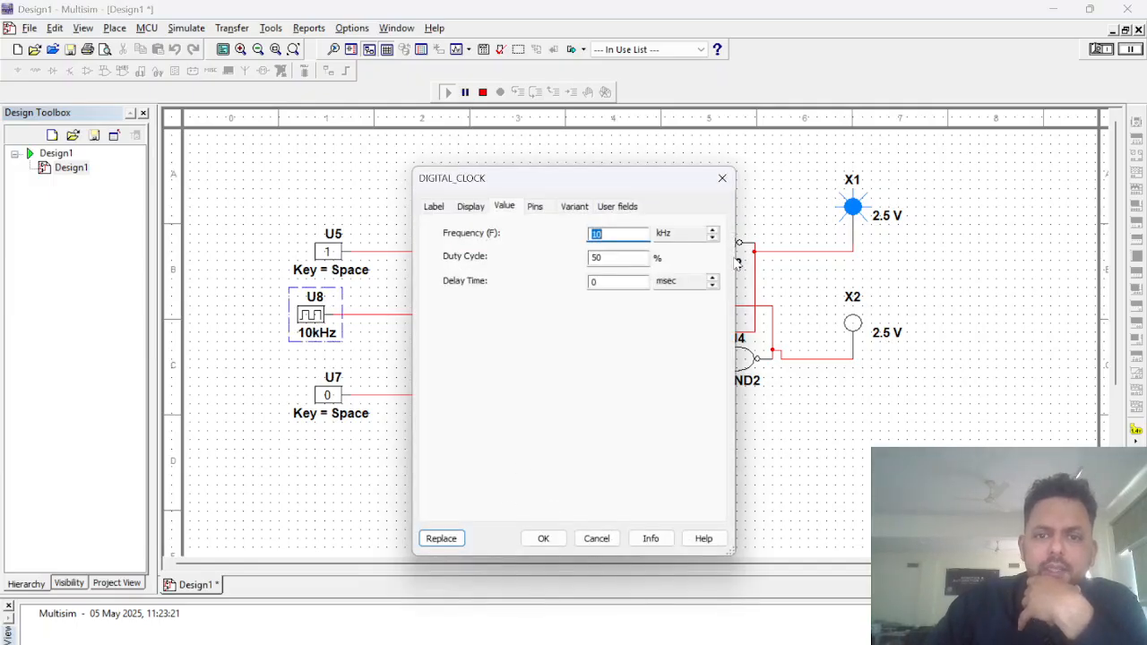
left_click(722, 178)
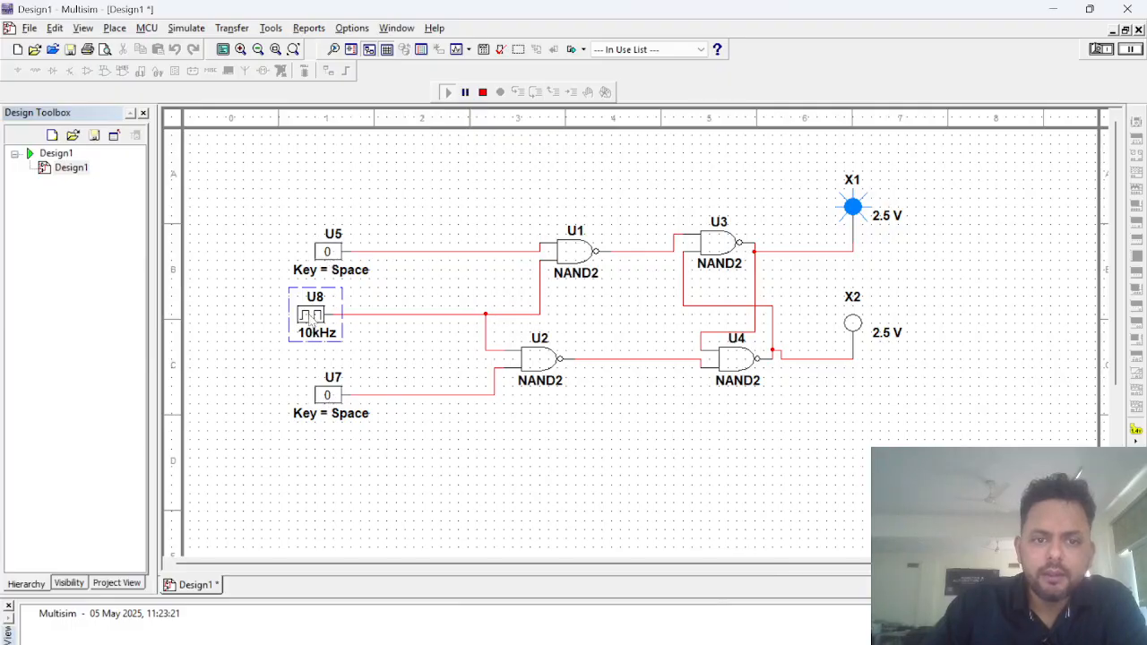
left_click(432, 350)
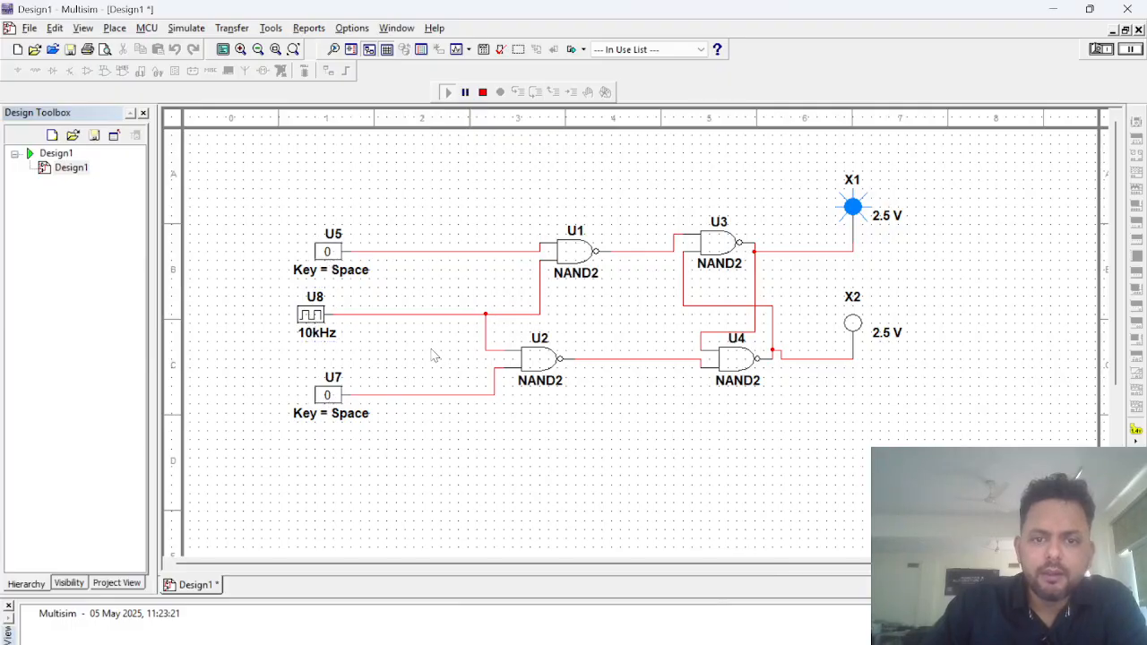
left_click(328, 395)
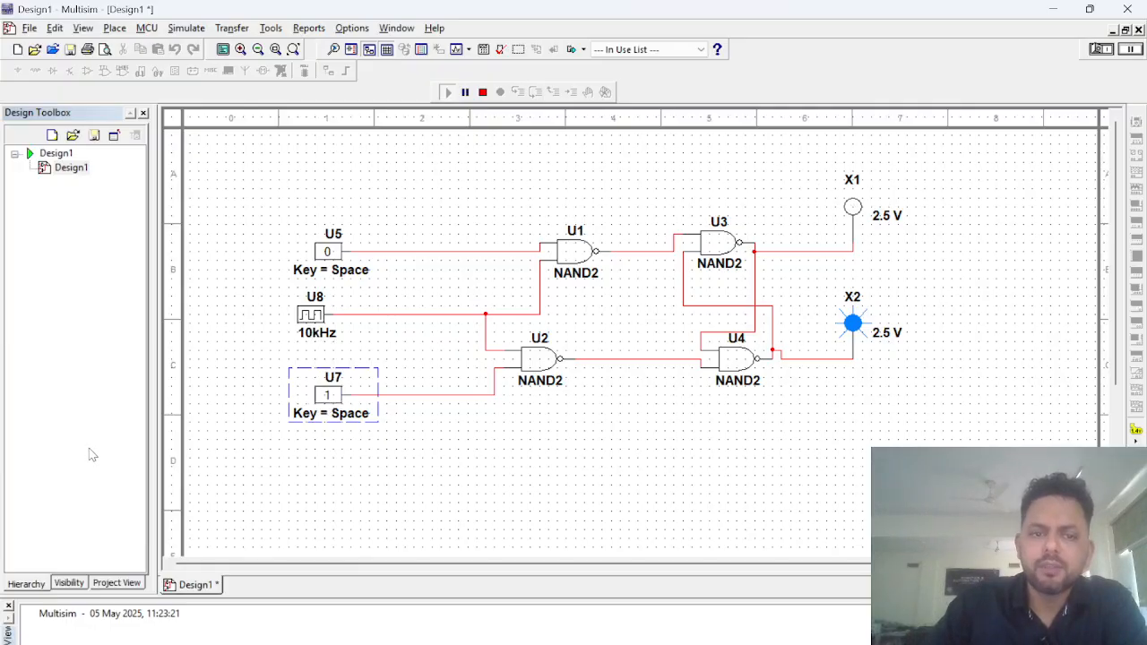
left_click(328, 395)
Step: Recheck the digital clock U8's frequency, duty cycle and delay settings without changing them
left_click(304, 319)
double_click(303, 319)
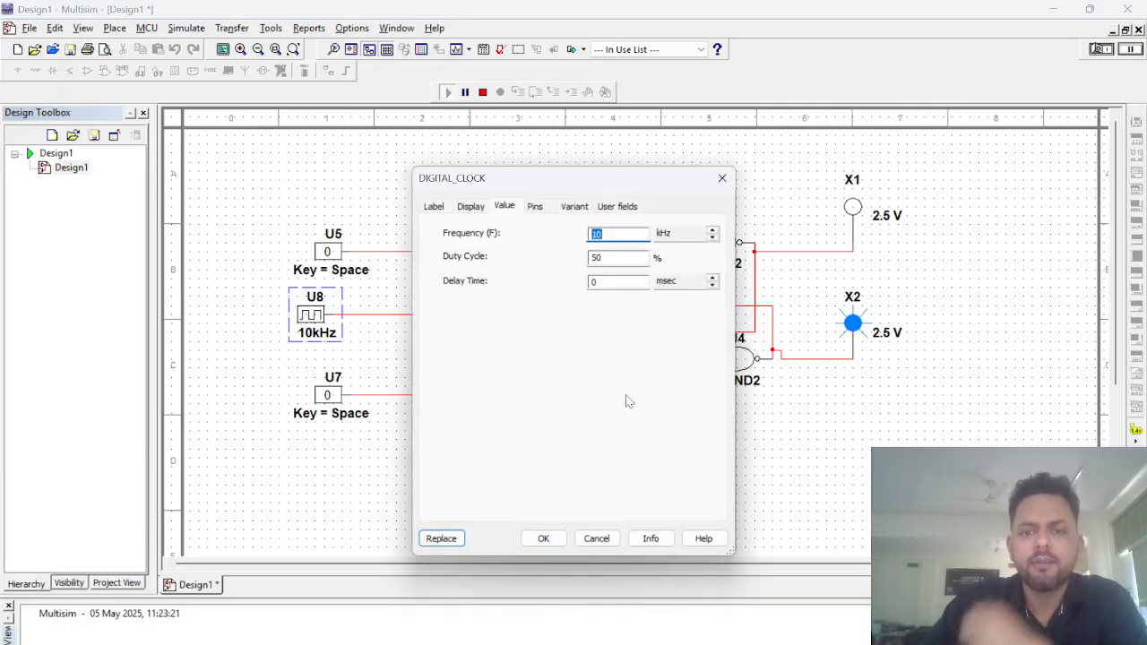
left_click(722, 177)
left_click(290, 300)
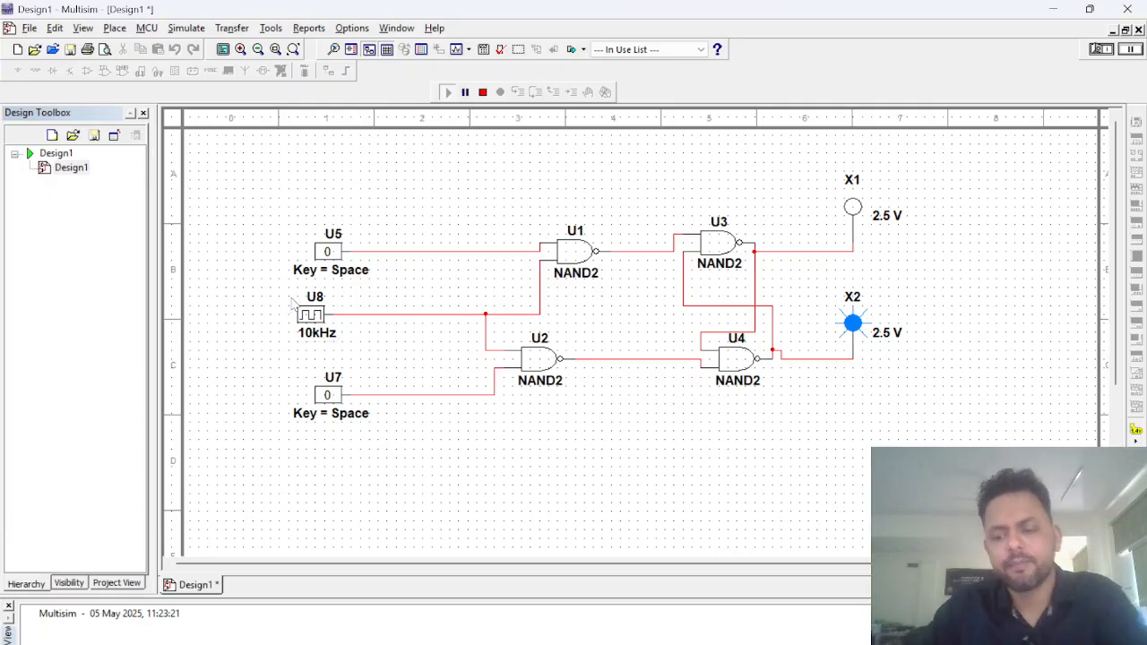
left_click(302, 309)
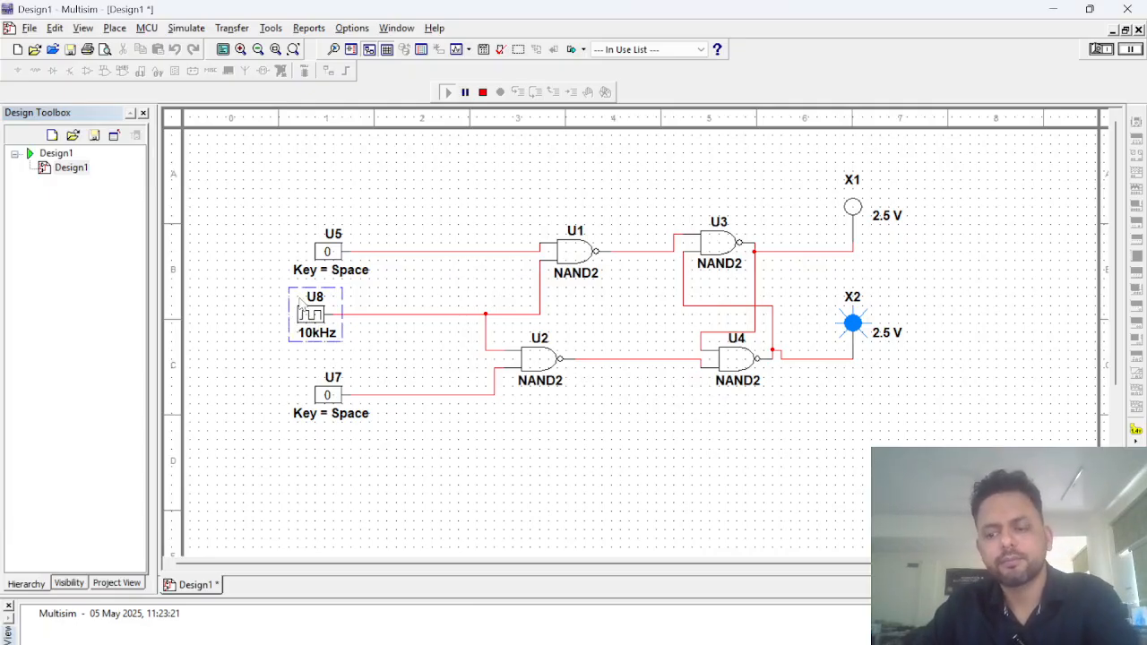
Step: Stop the simulation and replace clock U8 with a copy of interactive constant U5, wired to U1's lower and U2's upper input
left_click(482, 92)
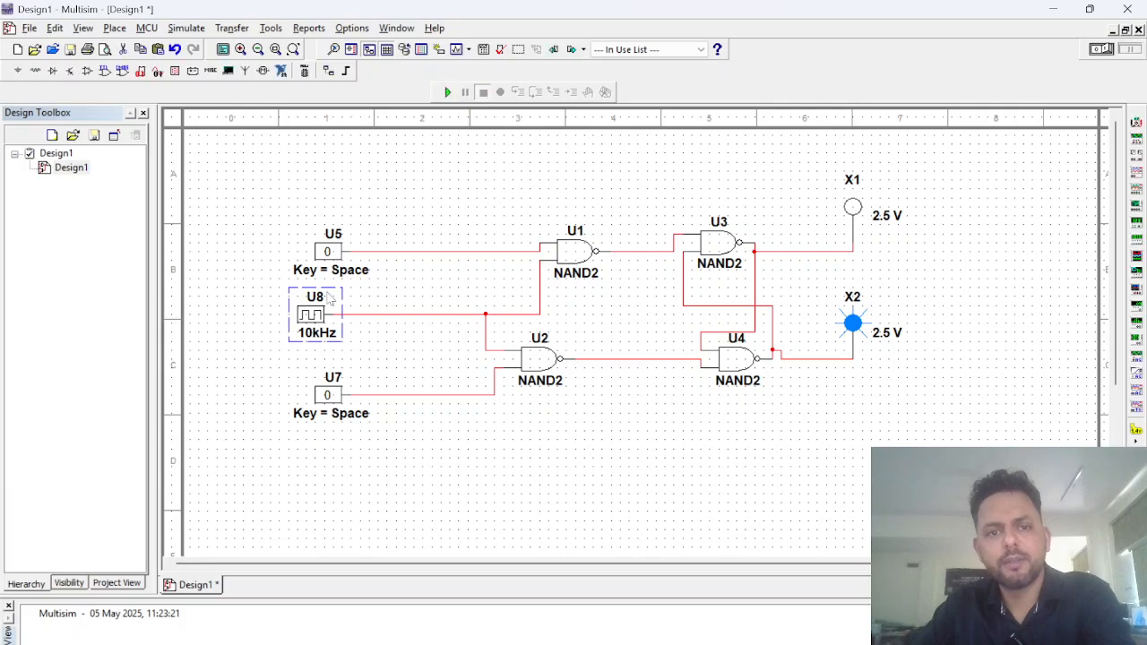
left_click(301, 313)
key("Delete")
left_click(327, 253)
left_click(296, 313)
key("ctrl+v")
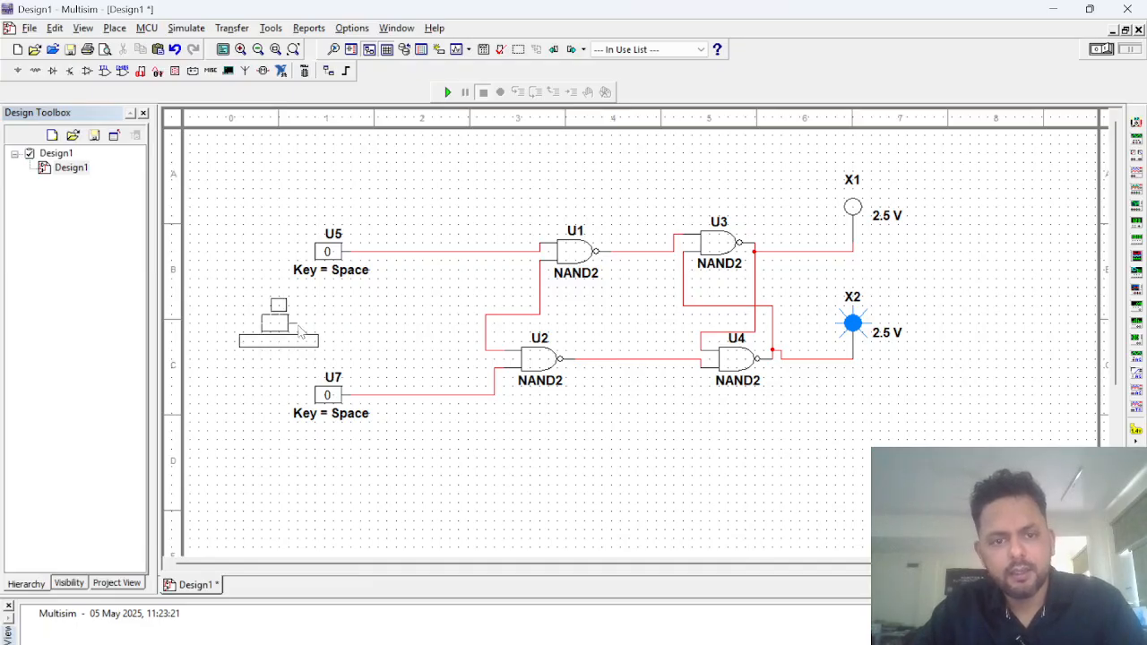
left_click(321, 331)
left_click(315, 320)
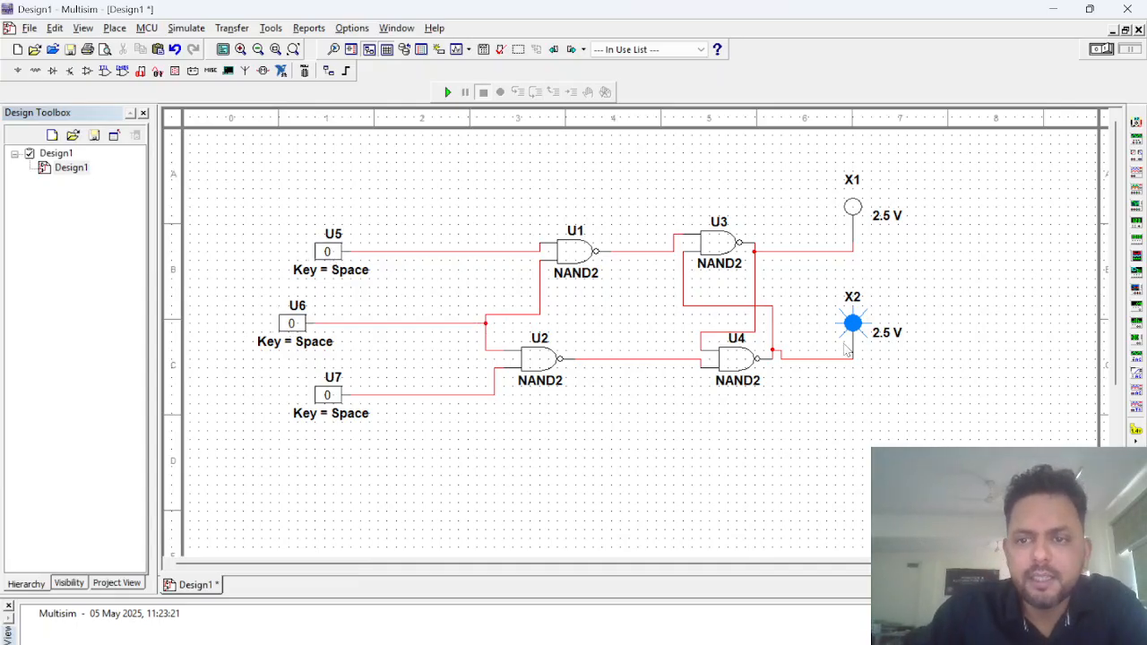
Step: Set inputs U5 and U6 to 1 and U7 to 0, and run the simulation
left_click(334, 252)
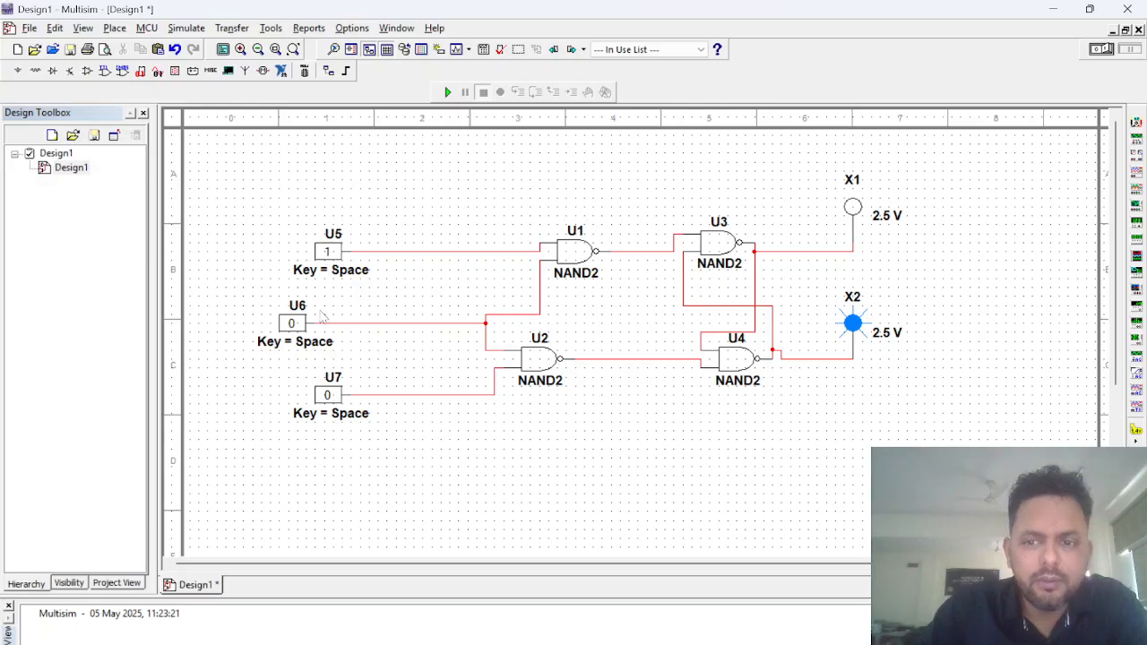
left_click(328, 395)
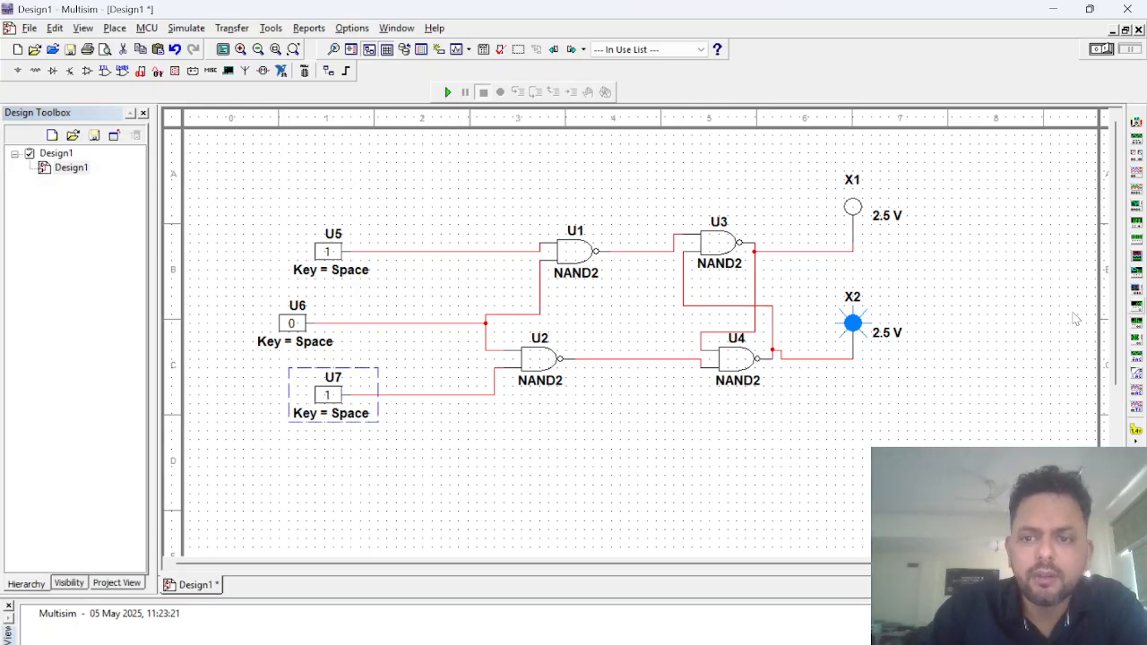
left_click(324, 254)
left_click(292, 324)
left_click(325, 253)
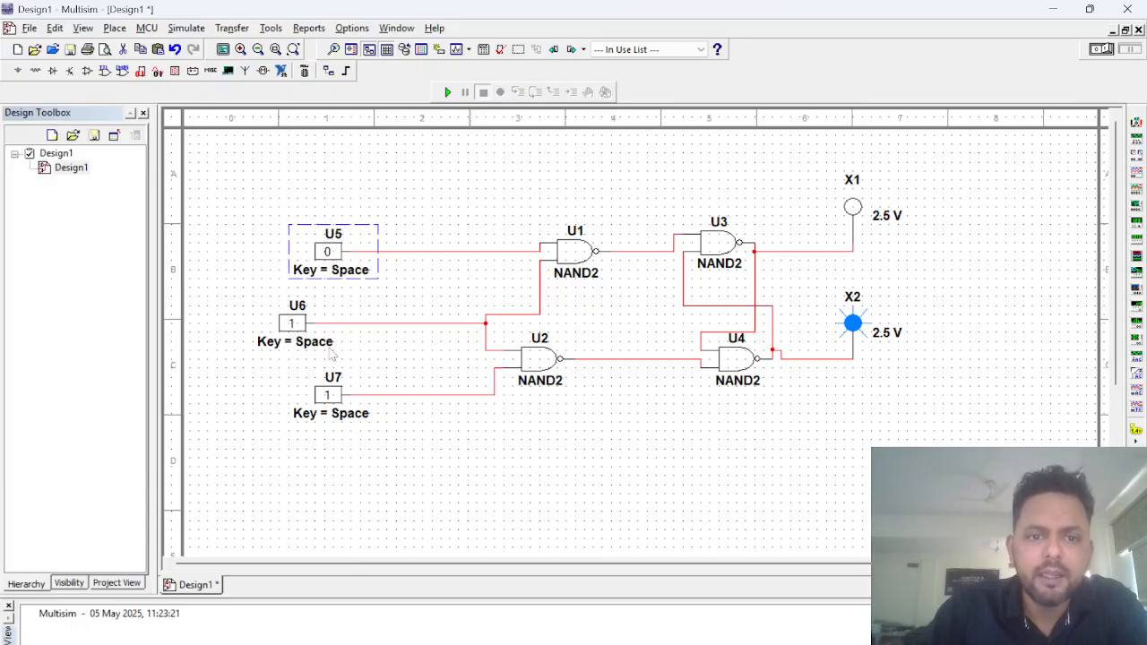
left_click(327, 397)
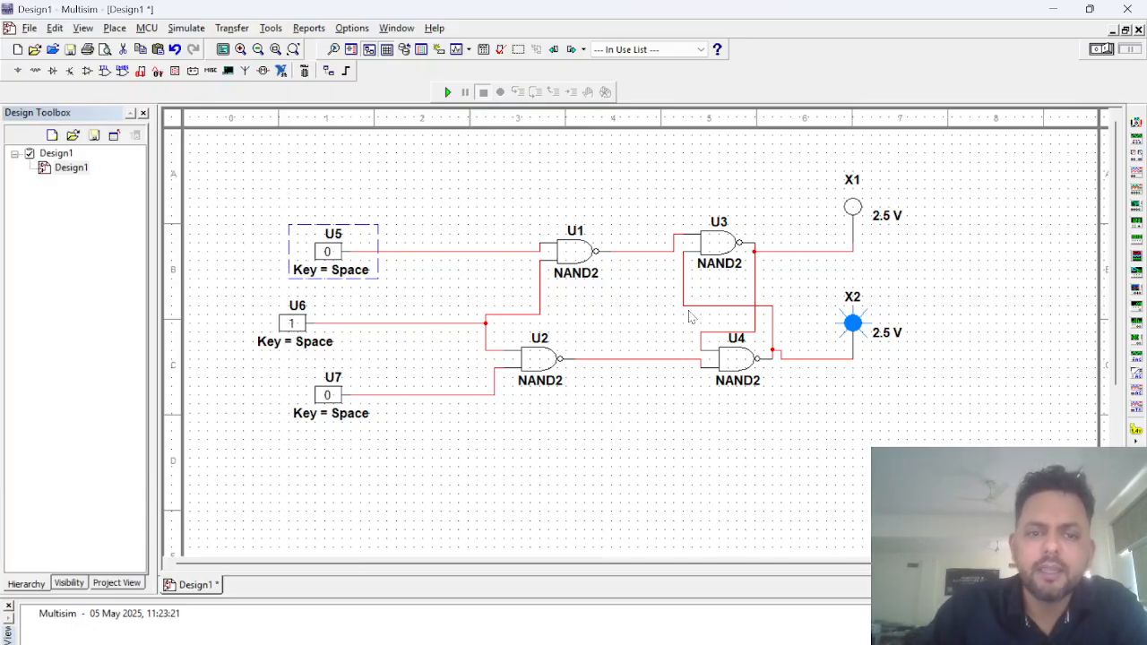
left_click(328, 258)
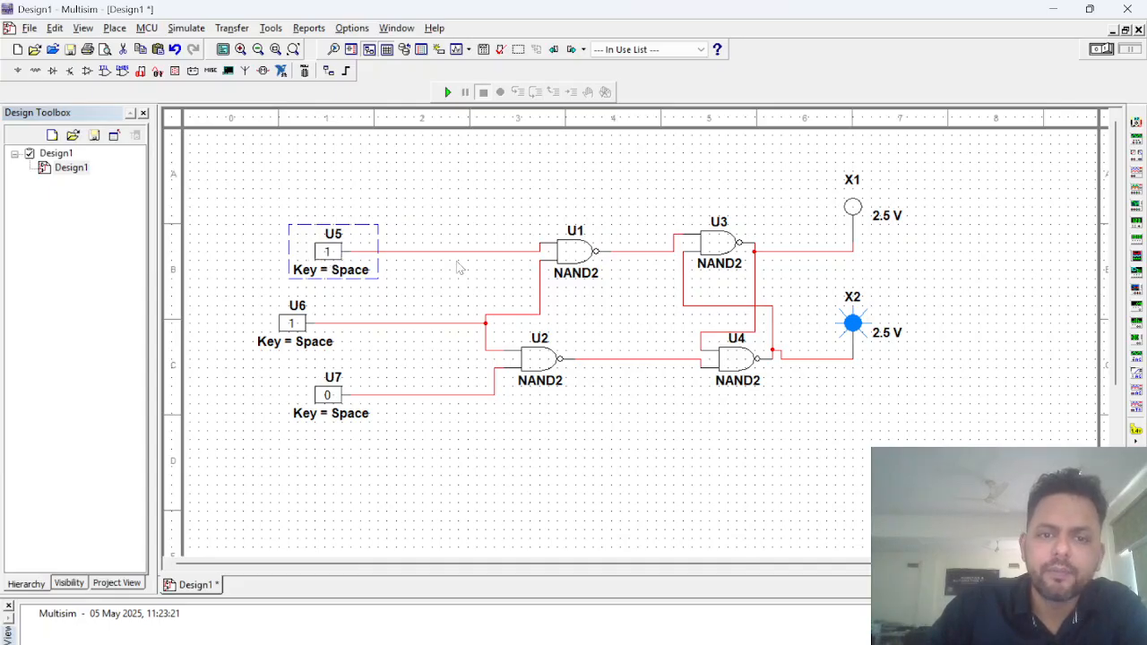
left_click(446, 93)
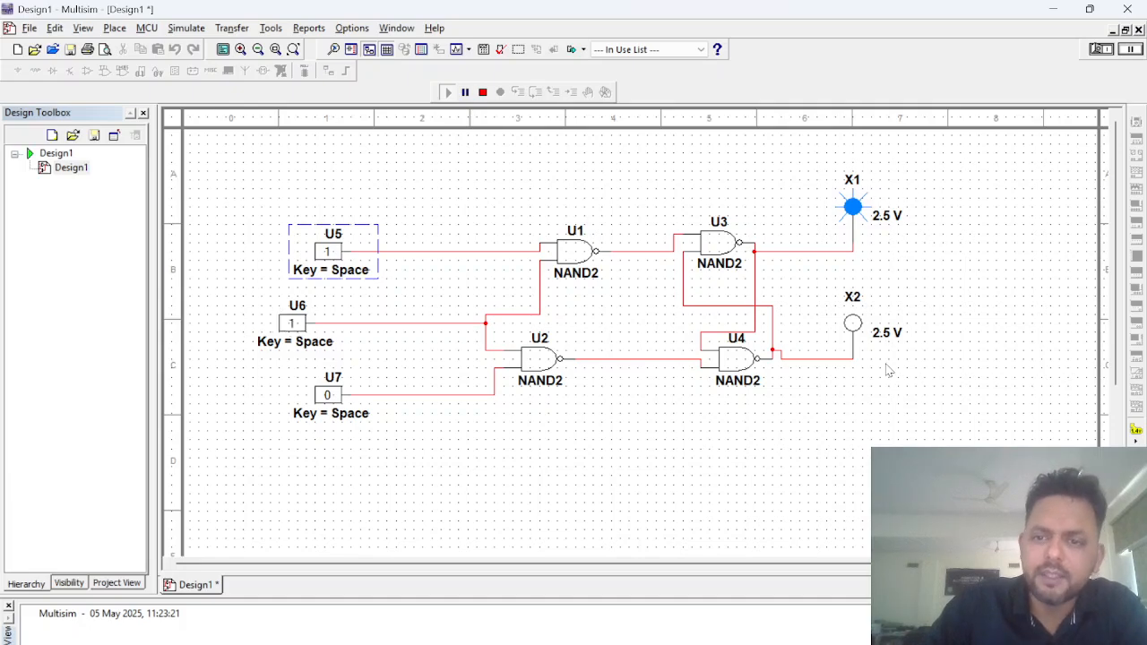
Step: With U6 at 0 in the running simulation, test U5 and U7 at 1 and 1, 1 and 0, and 0 and 1
left_click(328, 251)
left_click(328, 396)
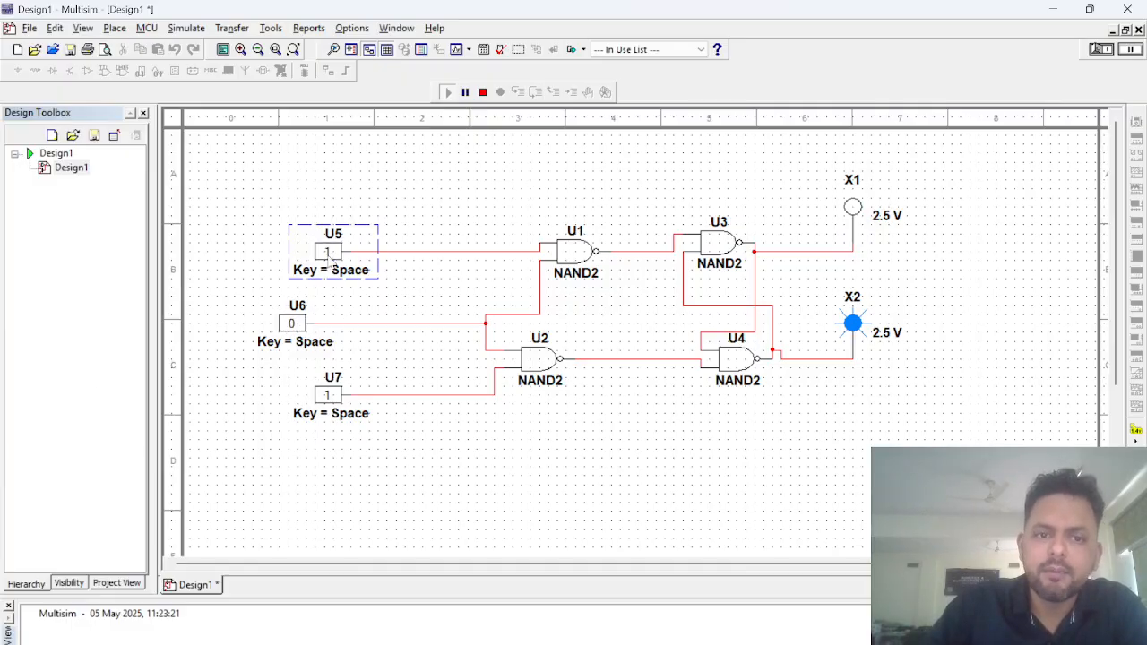
left_click(328, 396)
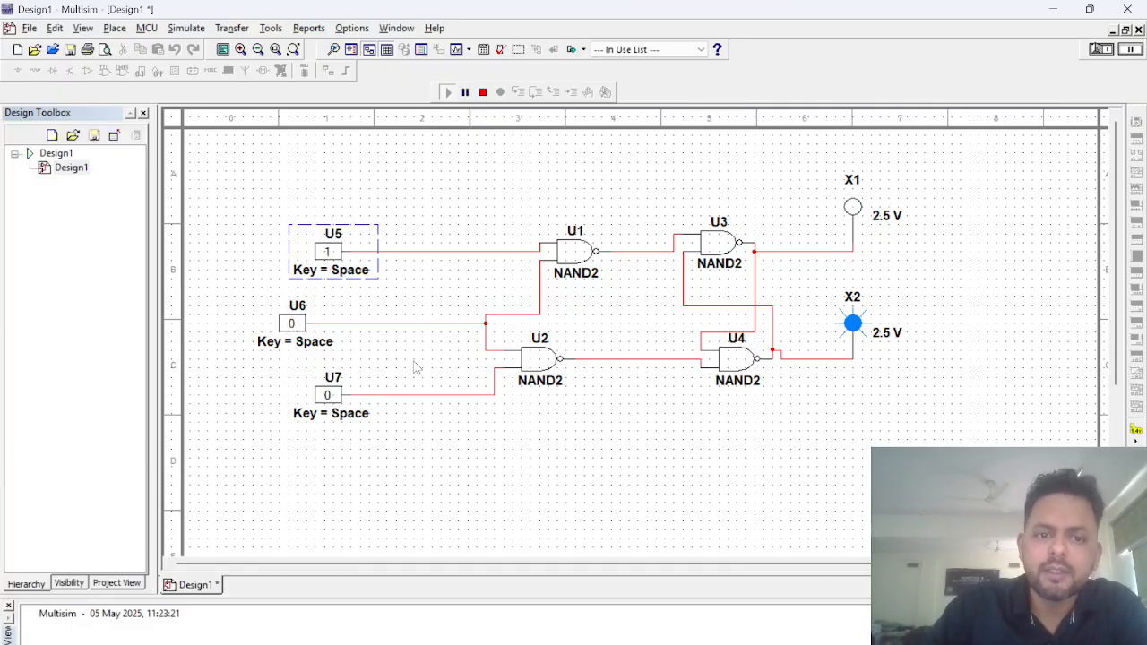
left_click(328, 253)
left_click(328, 395)
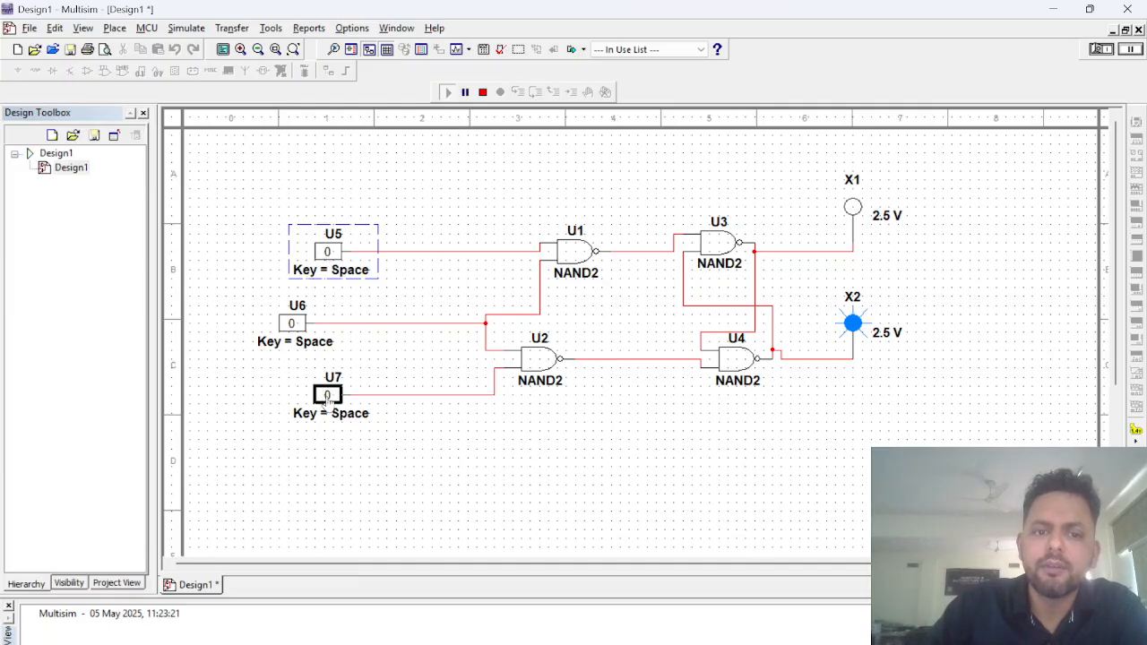
Step: With U6 at 1 in the running simulation, test U5 and U7 at 1 and 1, 1 and 0, and 0 and 0
left_click(328, 252)
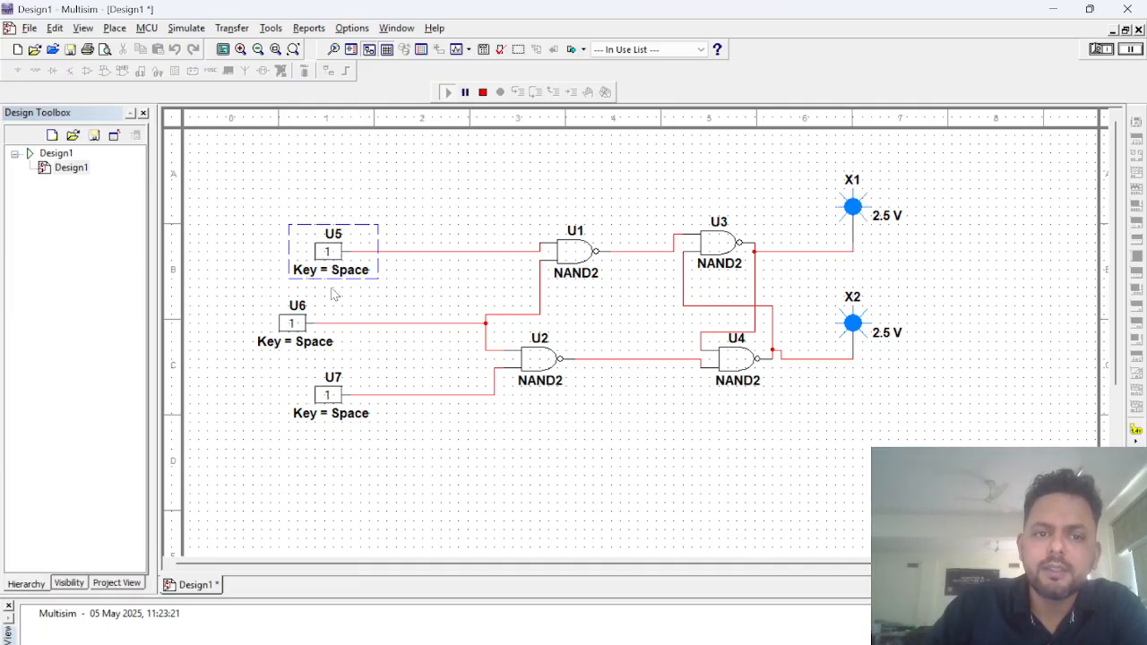
left_click(328, 395)
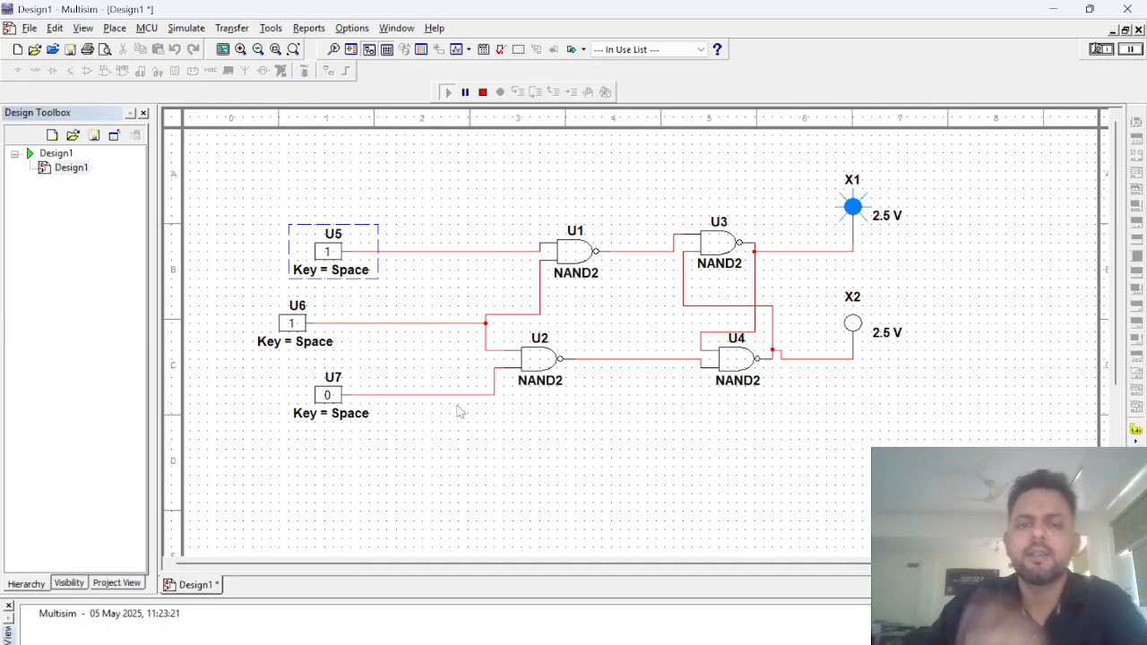
left_click(327, 253)
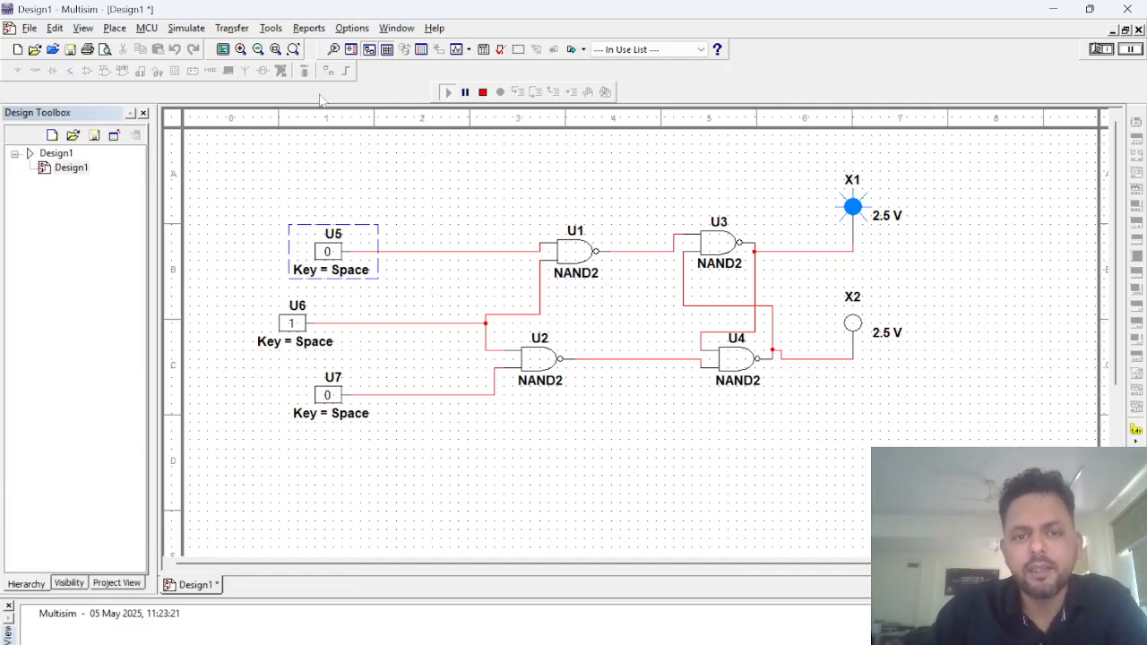
left_click_drag(316, 177, 986, 538)
scroll(906, 335, "up", 4)
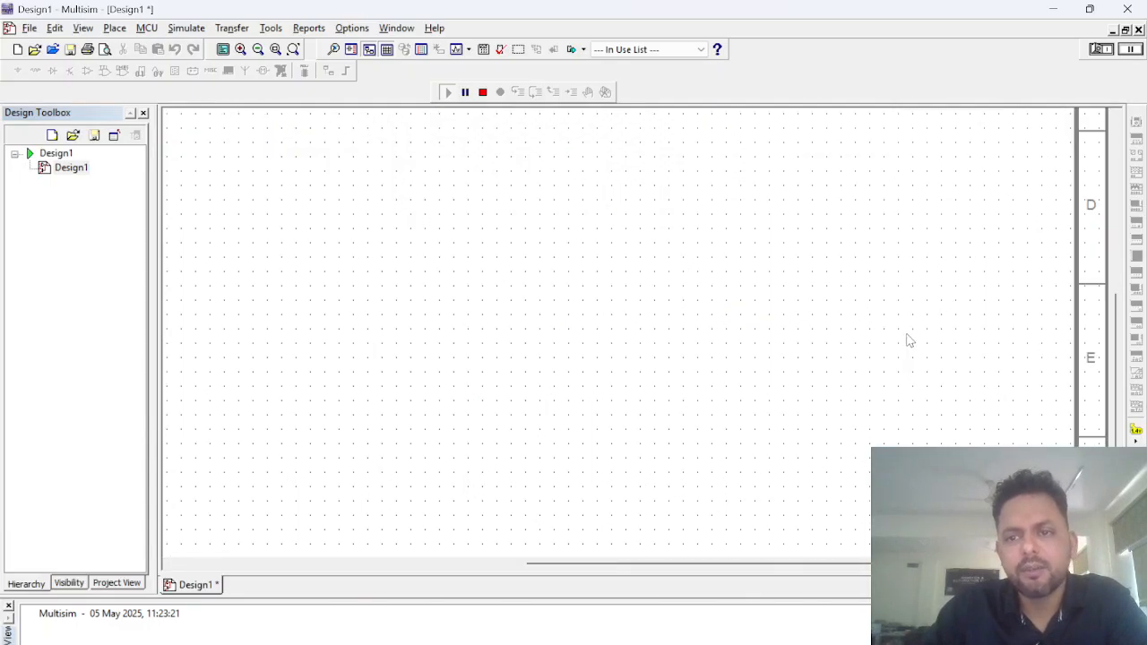
scroll(638, 338, "up", 2)
Step: Try to exit the program with Design1 saved, and cancel the save
left_click(1138, 11)
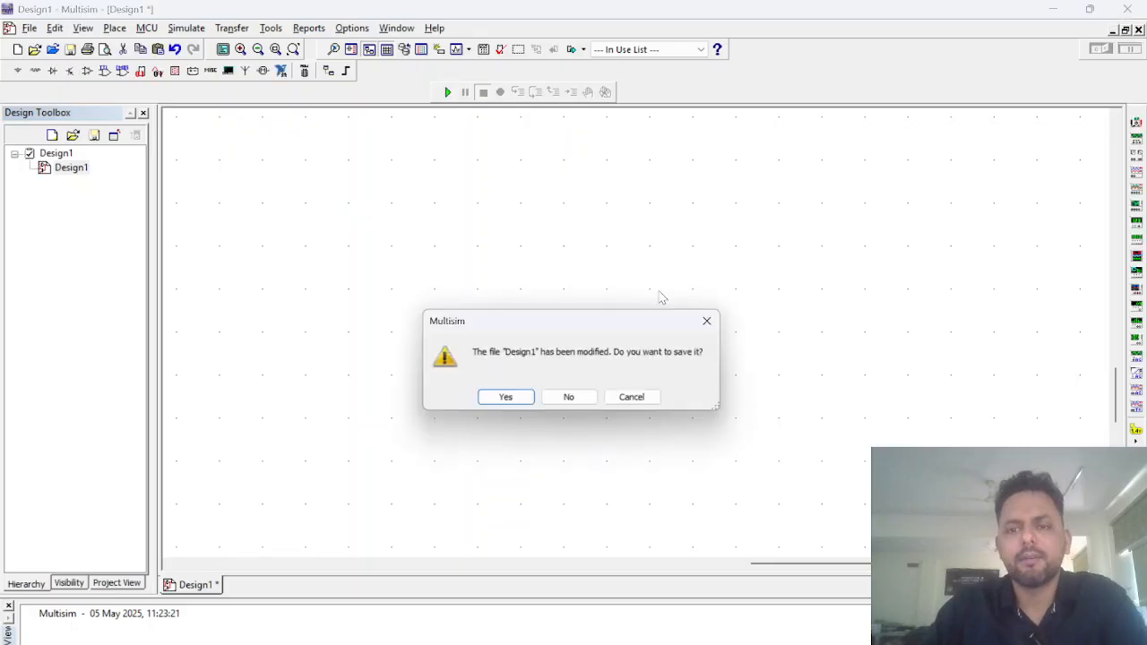
left_click(506, 400)
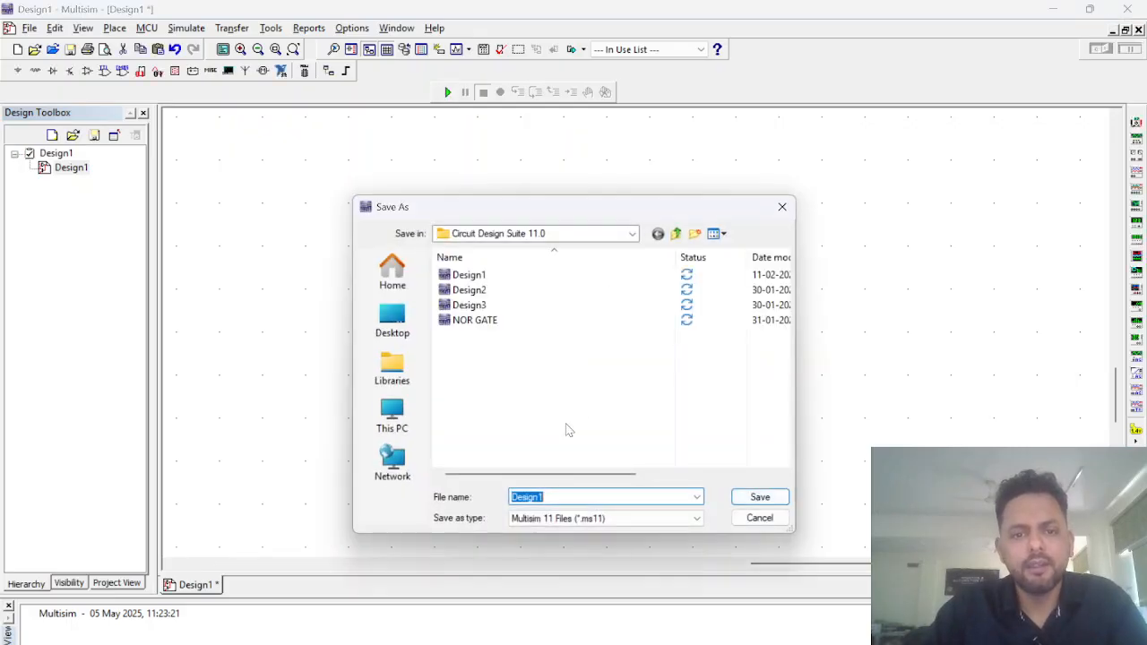
left_click(781, 209)
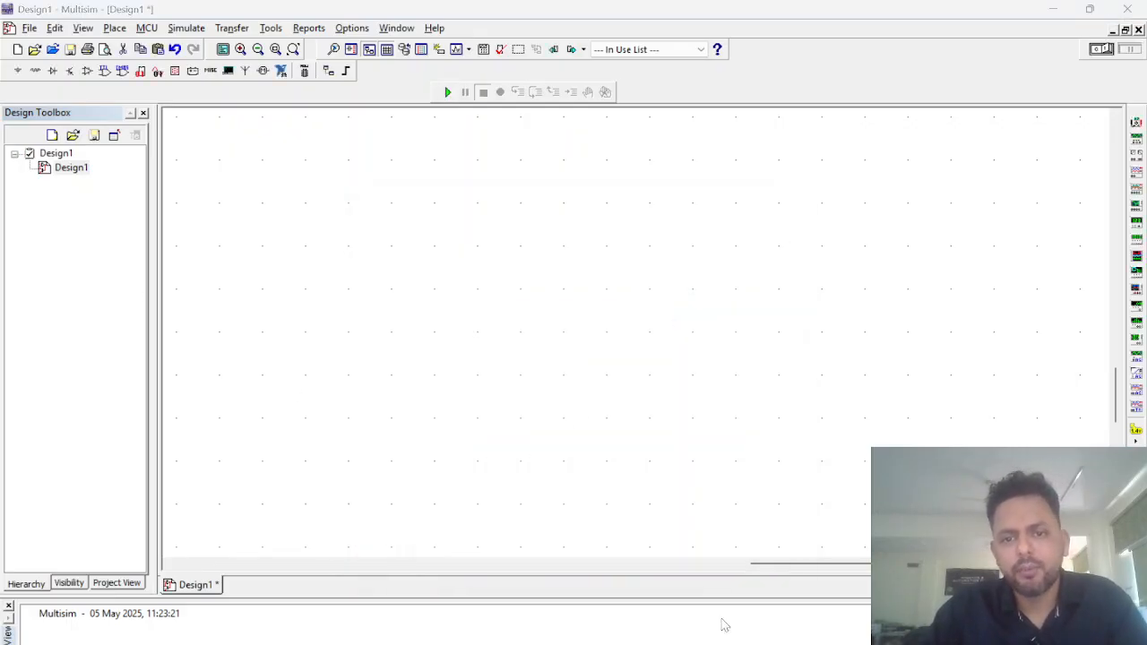